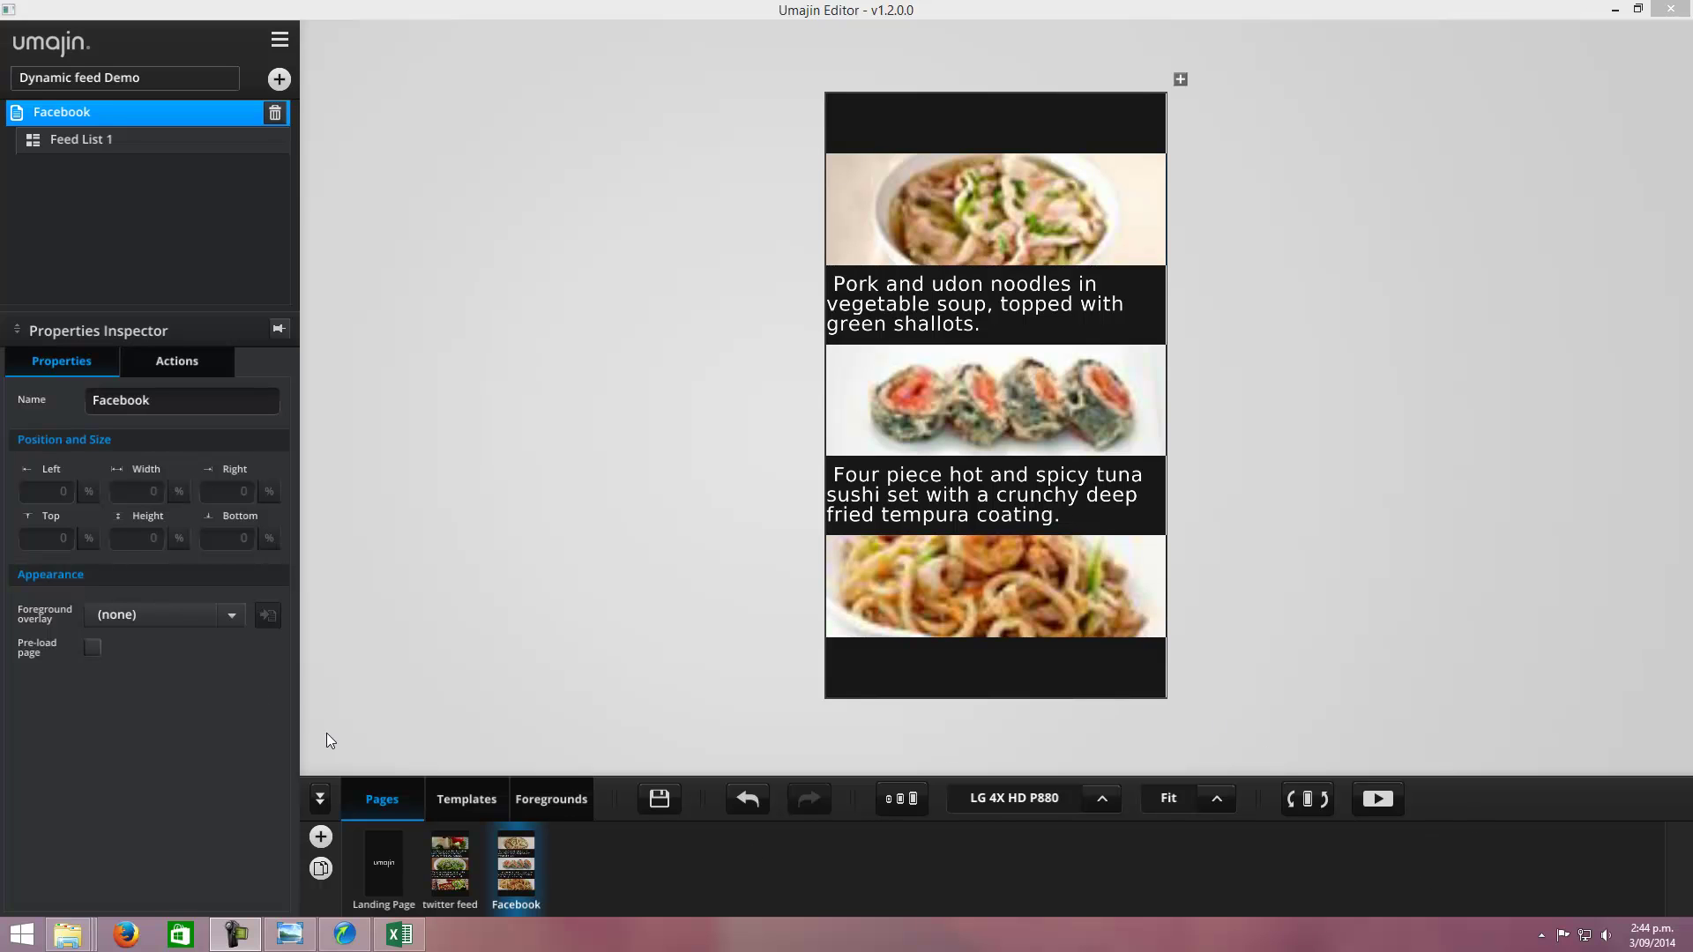
Add a new page to the project and insert a Feed List component on it
left_click(321, 837)
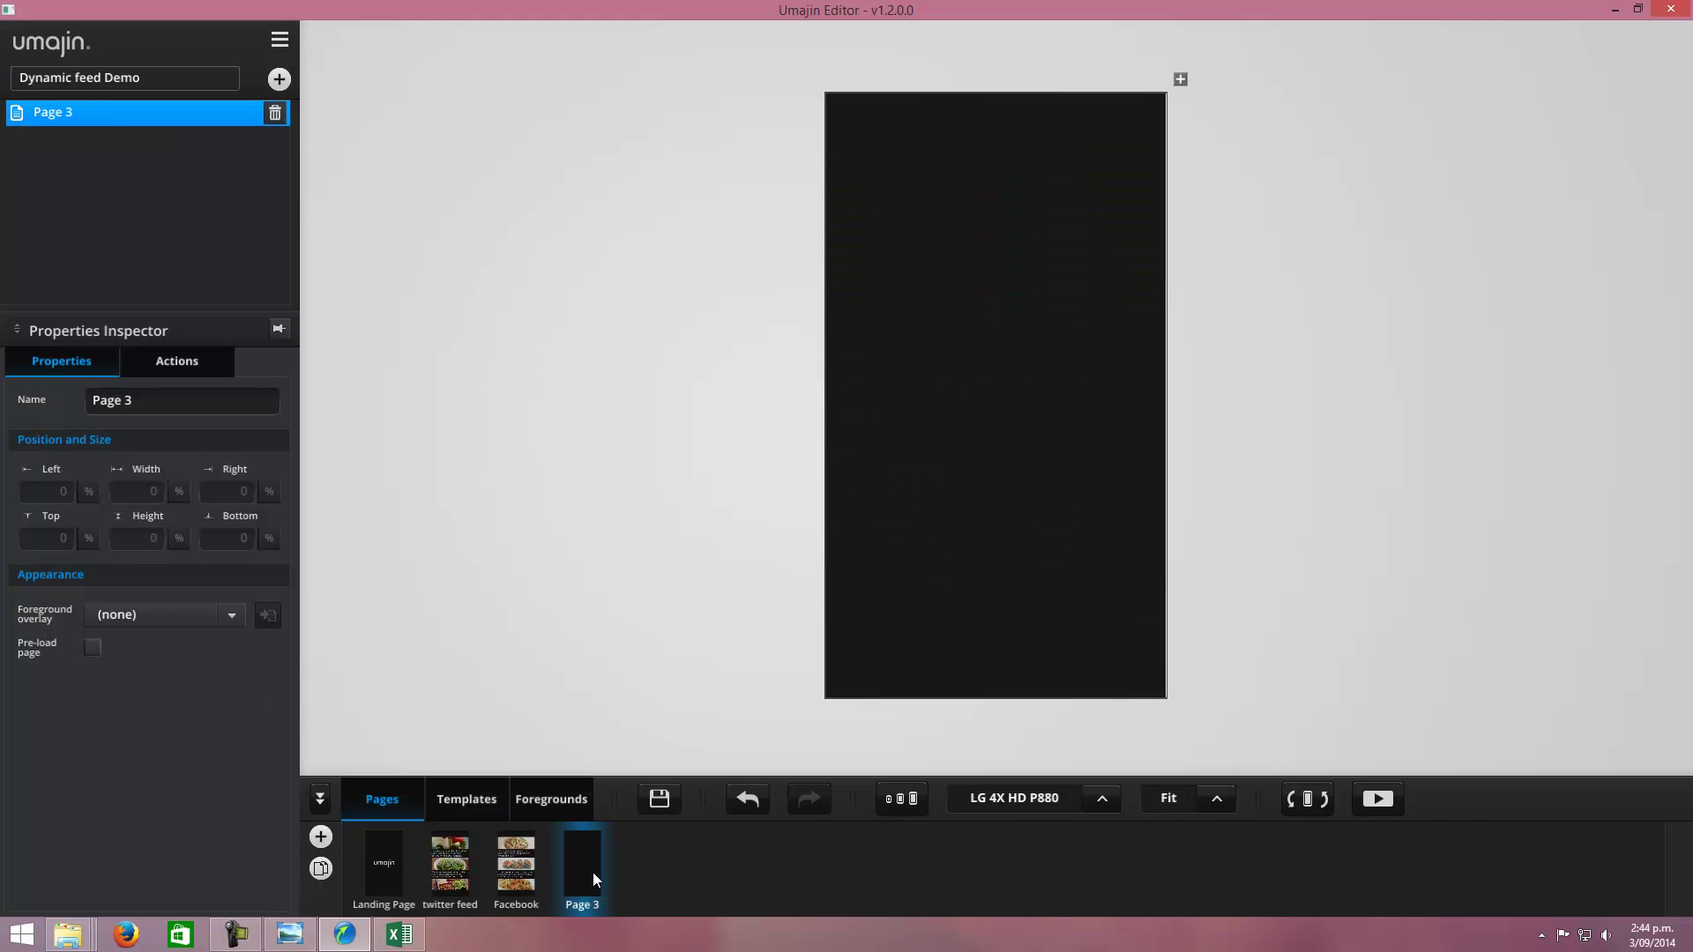
left_click(279, 79)
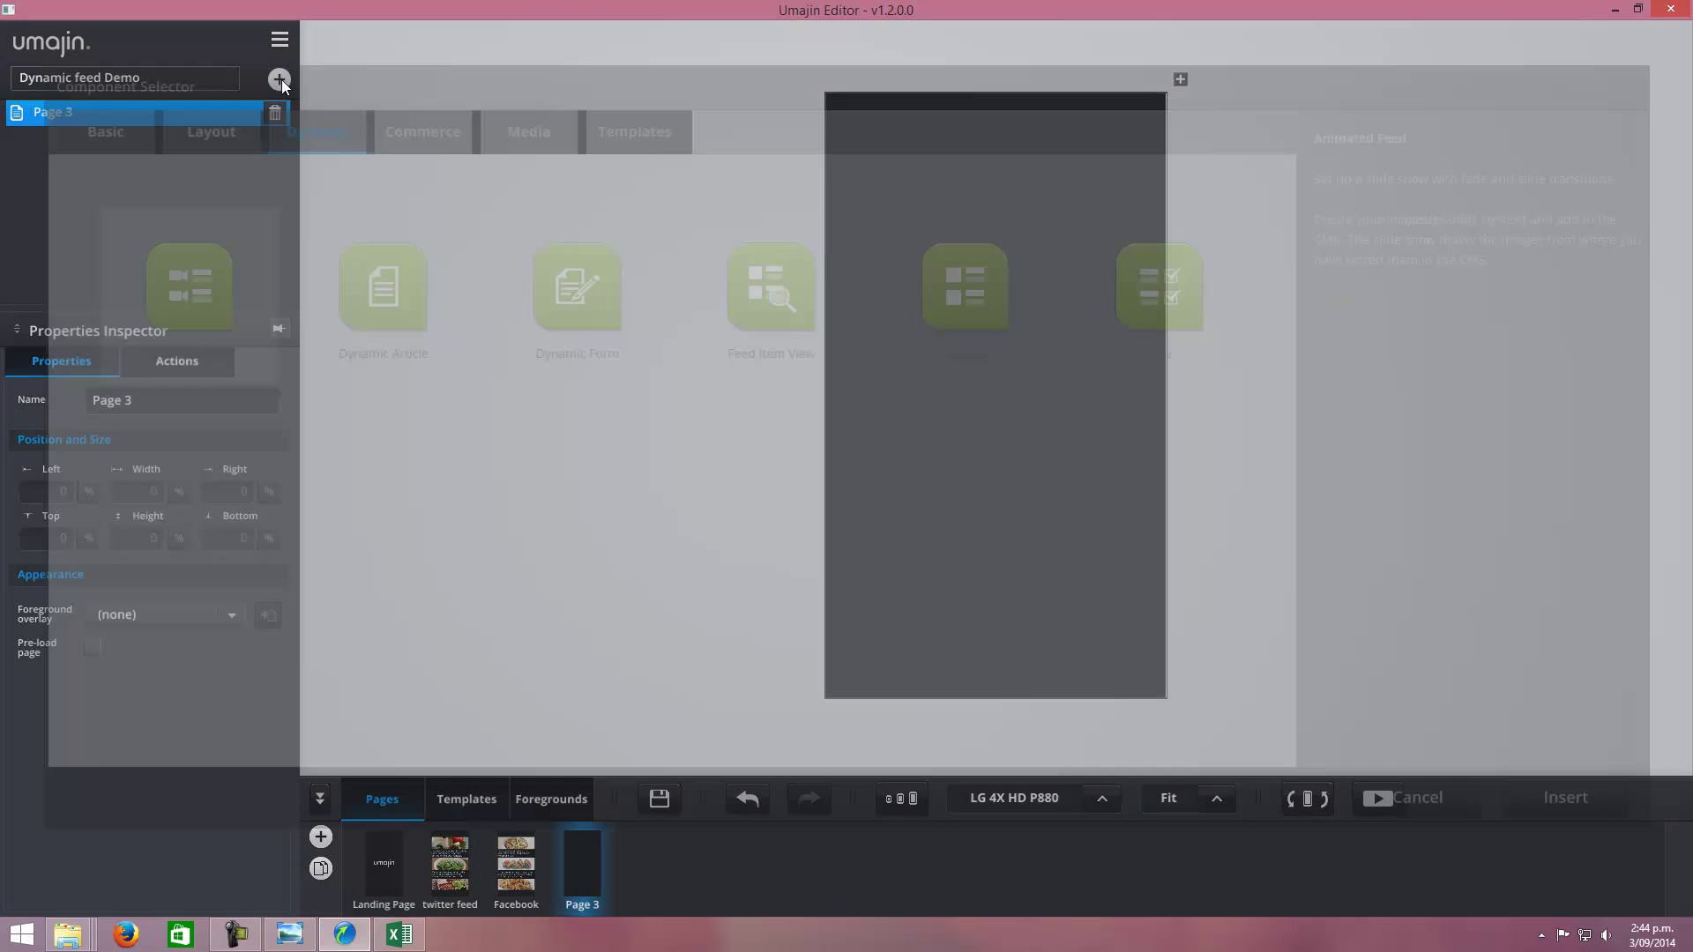
left_click(968, 307)
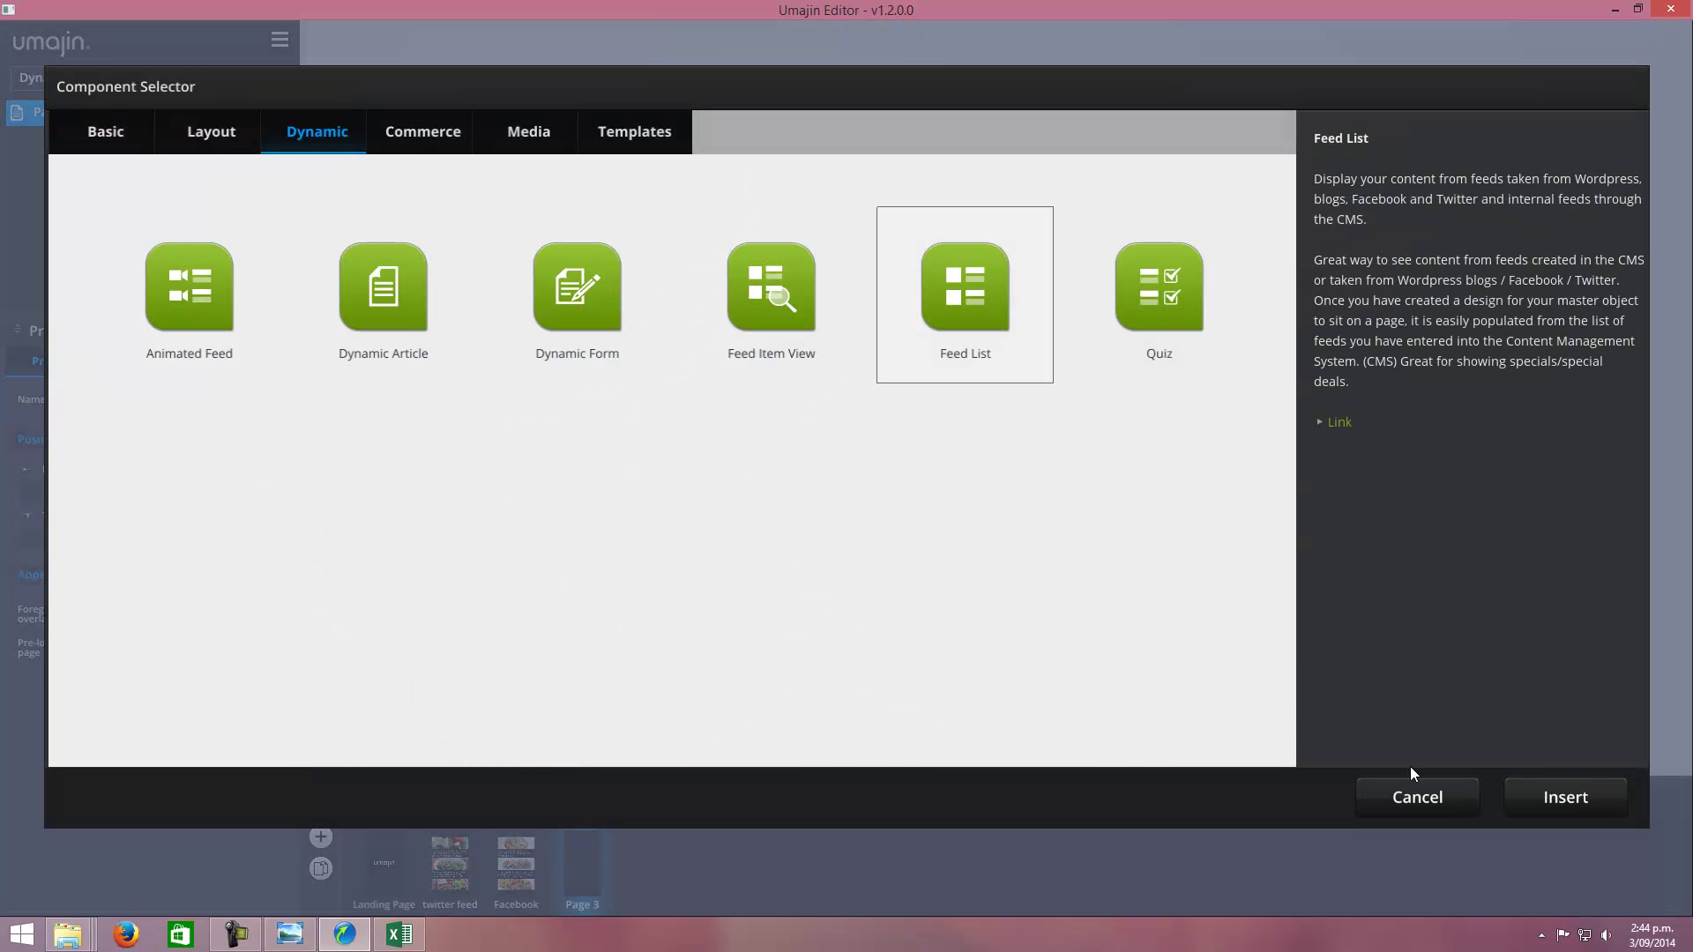
left_click(1545, 787)
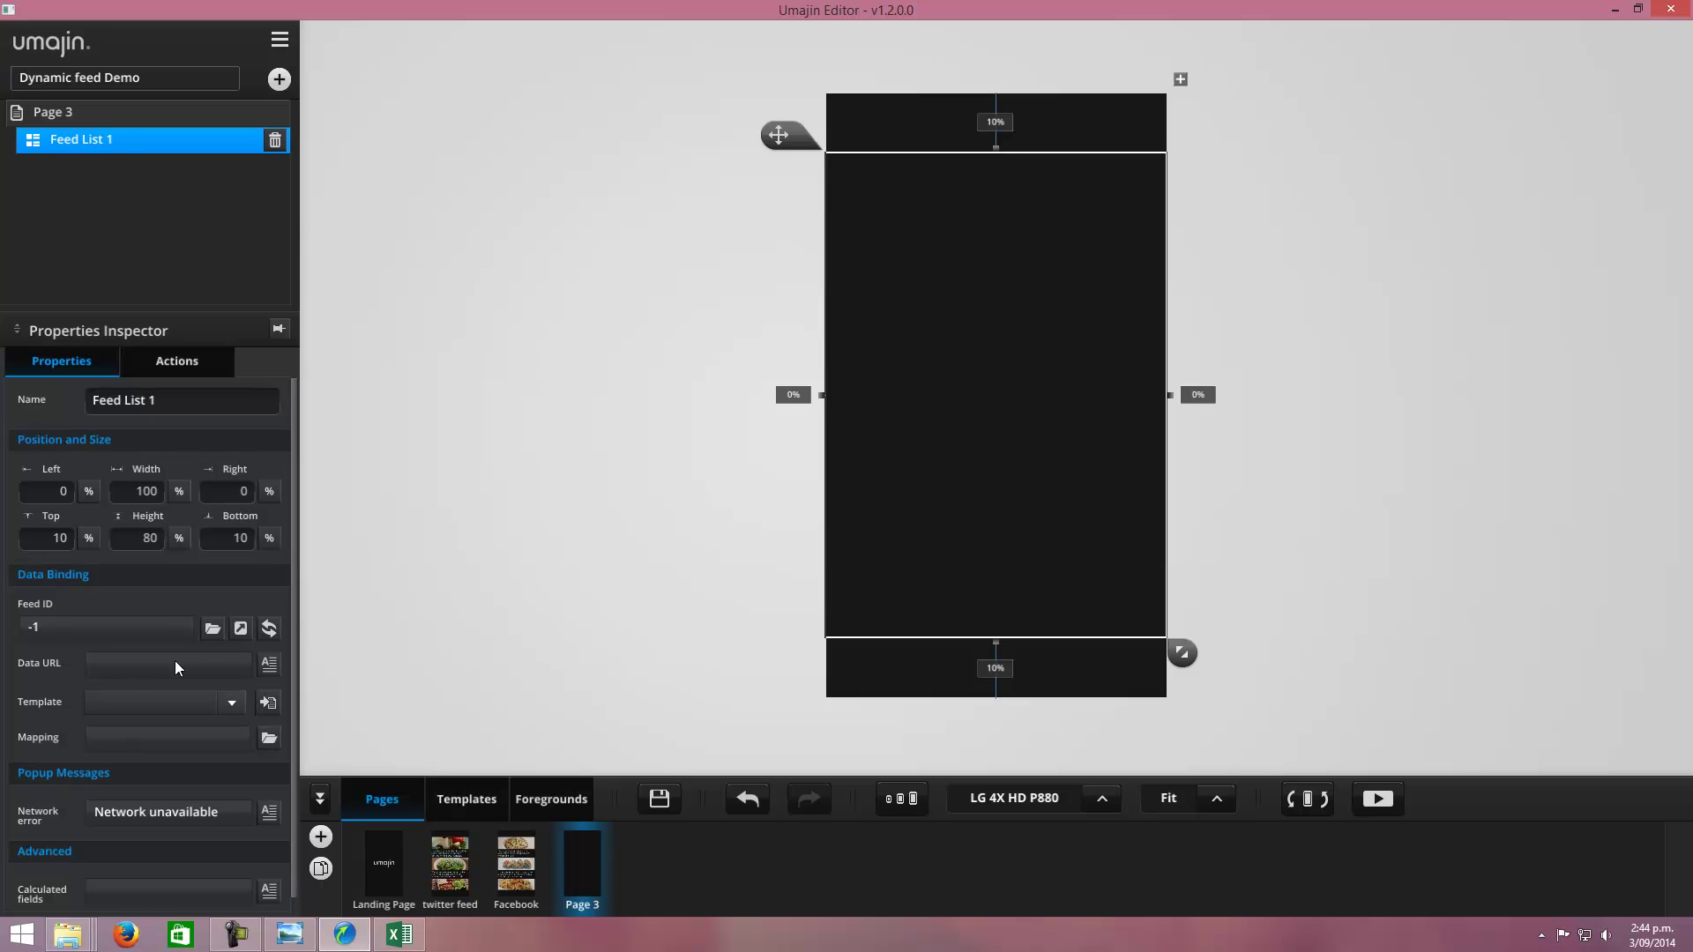
Open the feed CMS from the feed list, create a new feed named "Fav websites" and save it
left_click(239, 629)
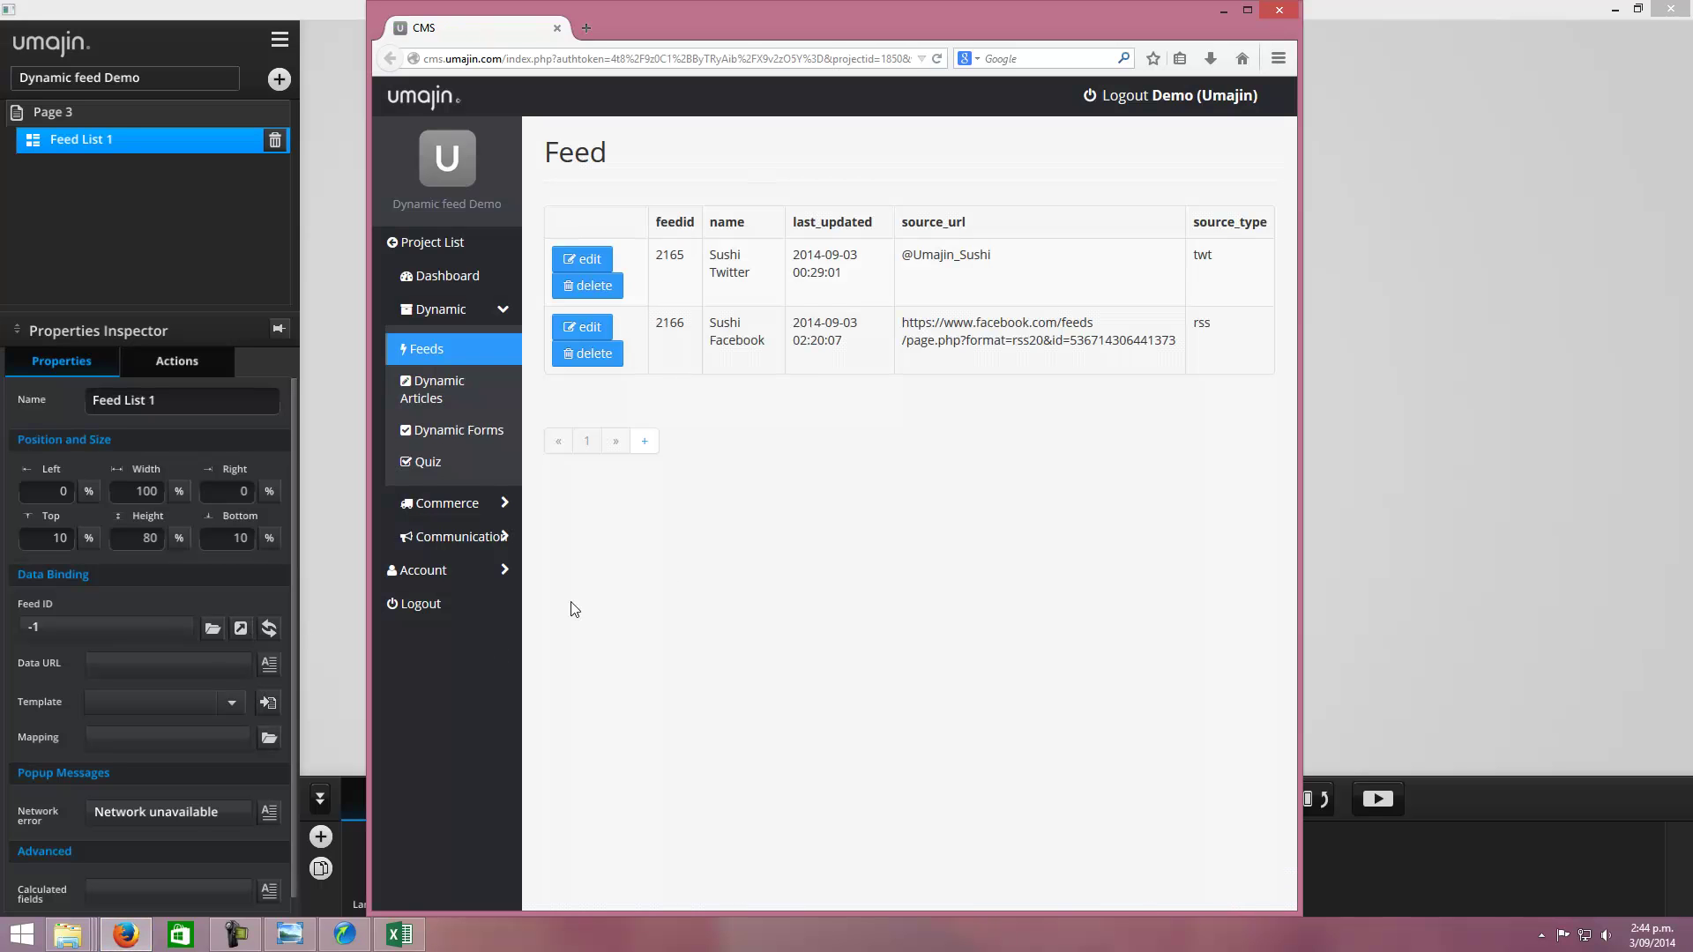
left_click(647, 445)
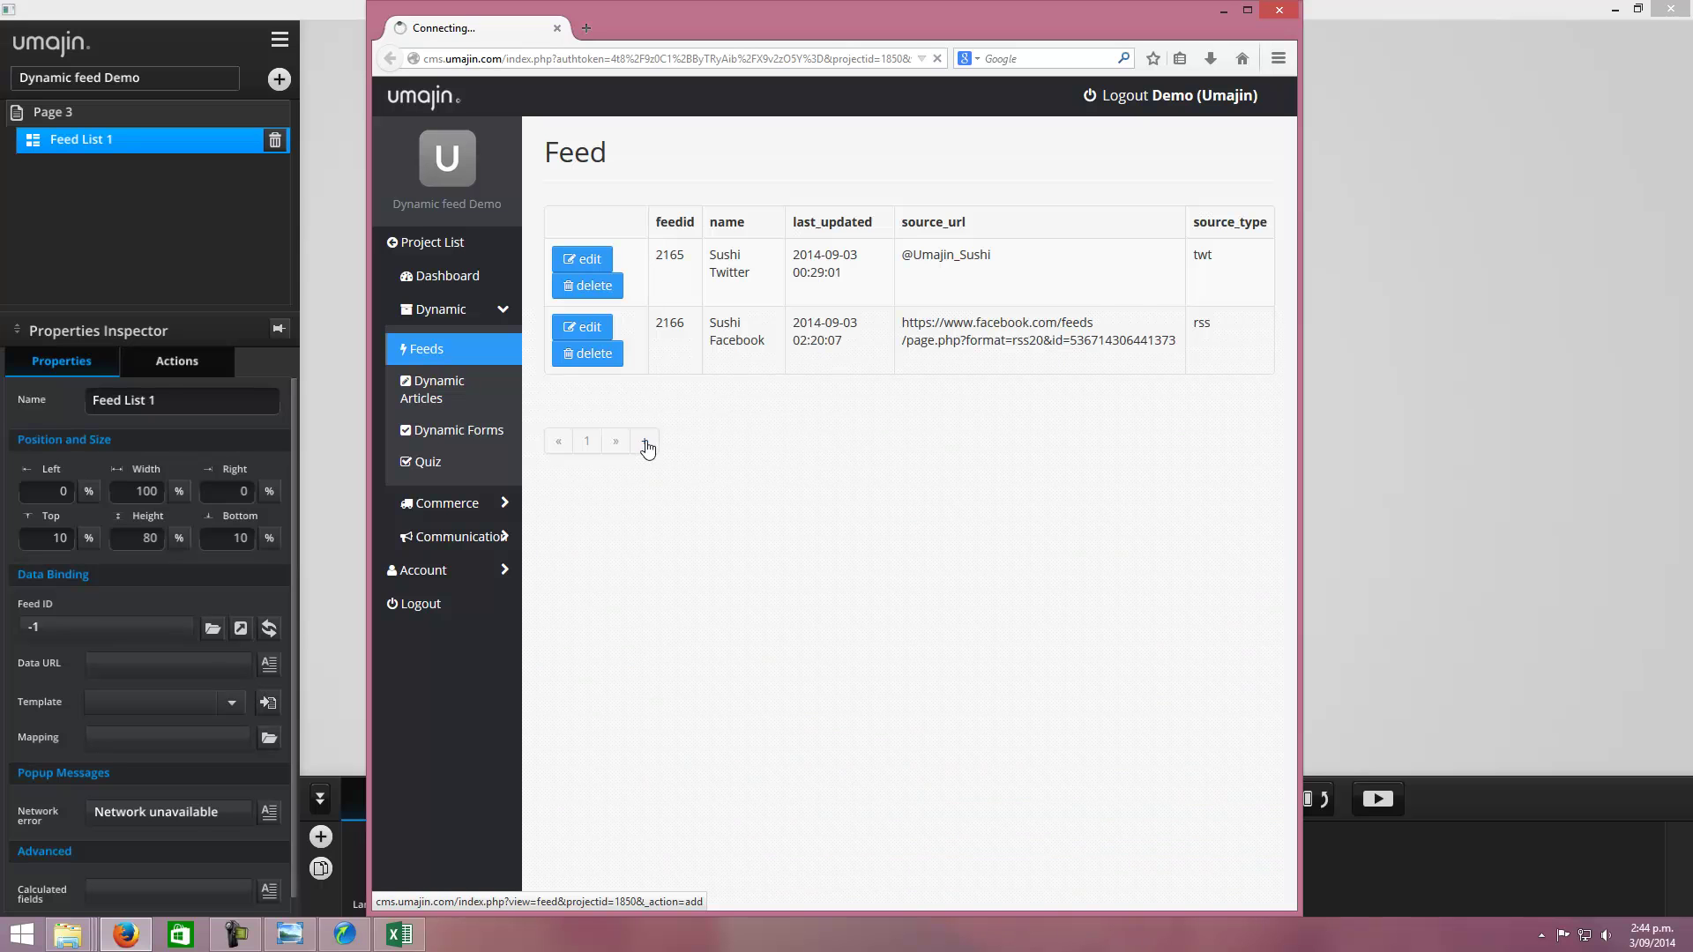
left_click(742, 348)
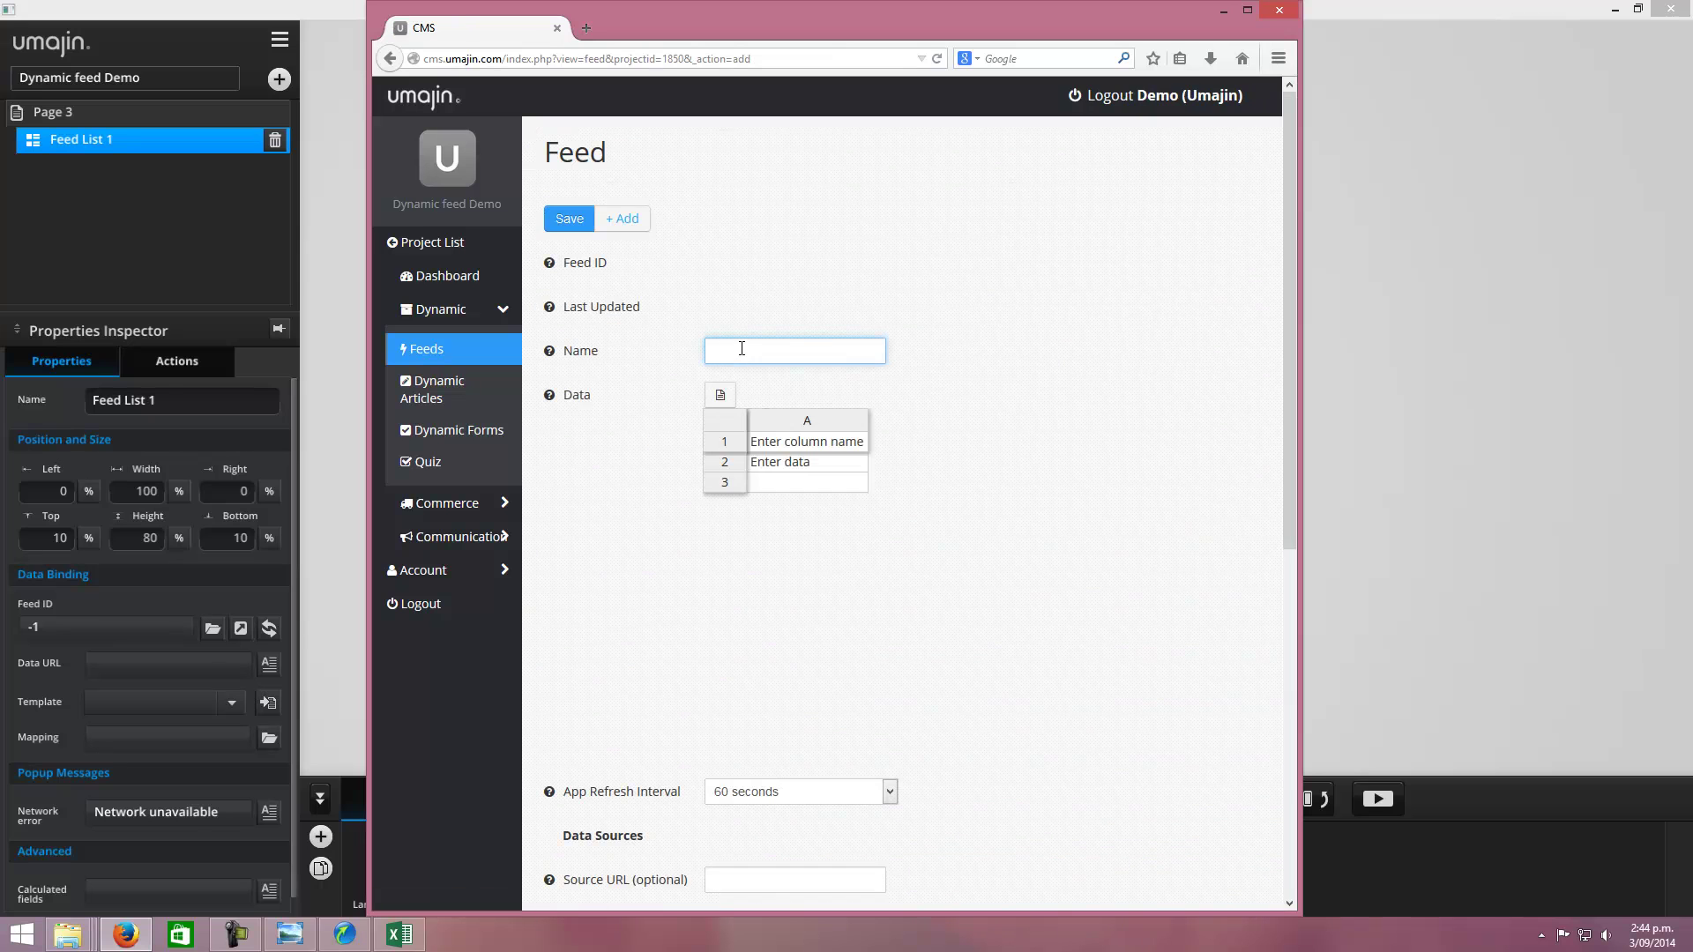
type("FAv ues")
key("BackSpace")
type("bsites")
left_click_drag(717, 351, 728, 351)
type("a")
left_click(571, 220)
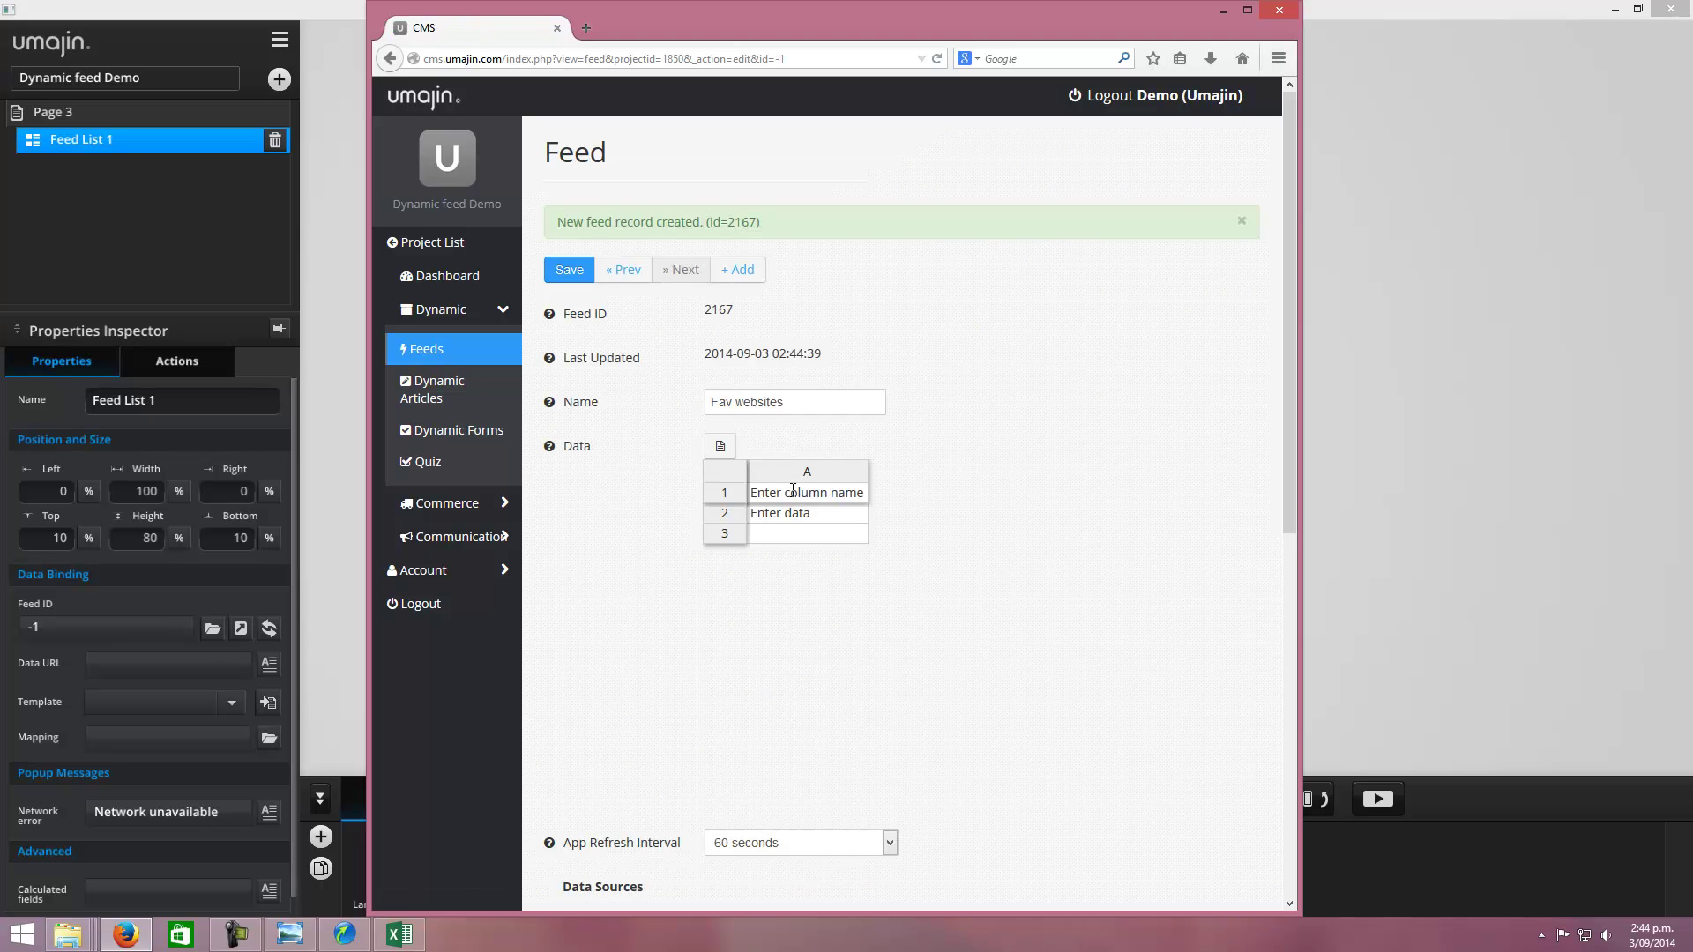
Maximize the CMS window and insert a row below the column name row in the feed's data table
left_click(812, 493)
right_click(819, 497)
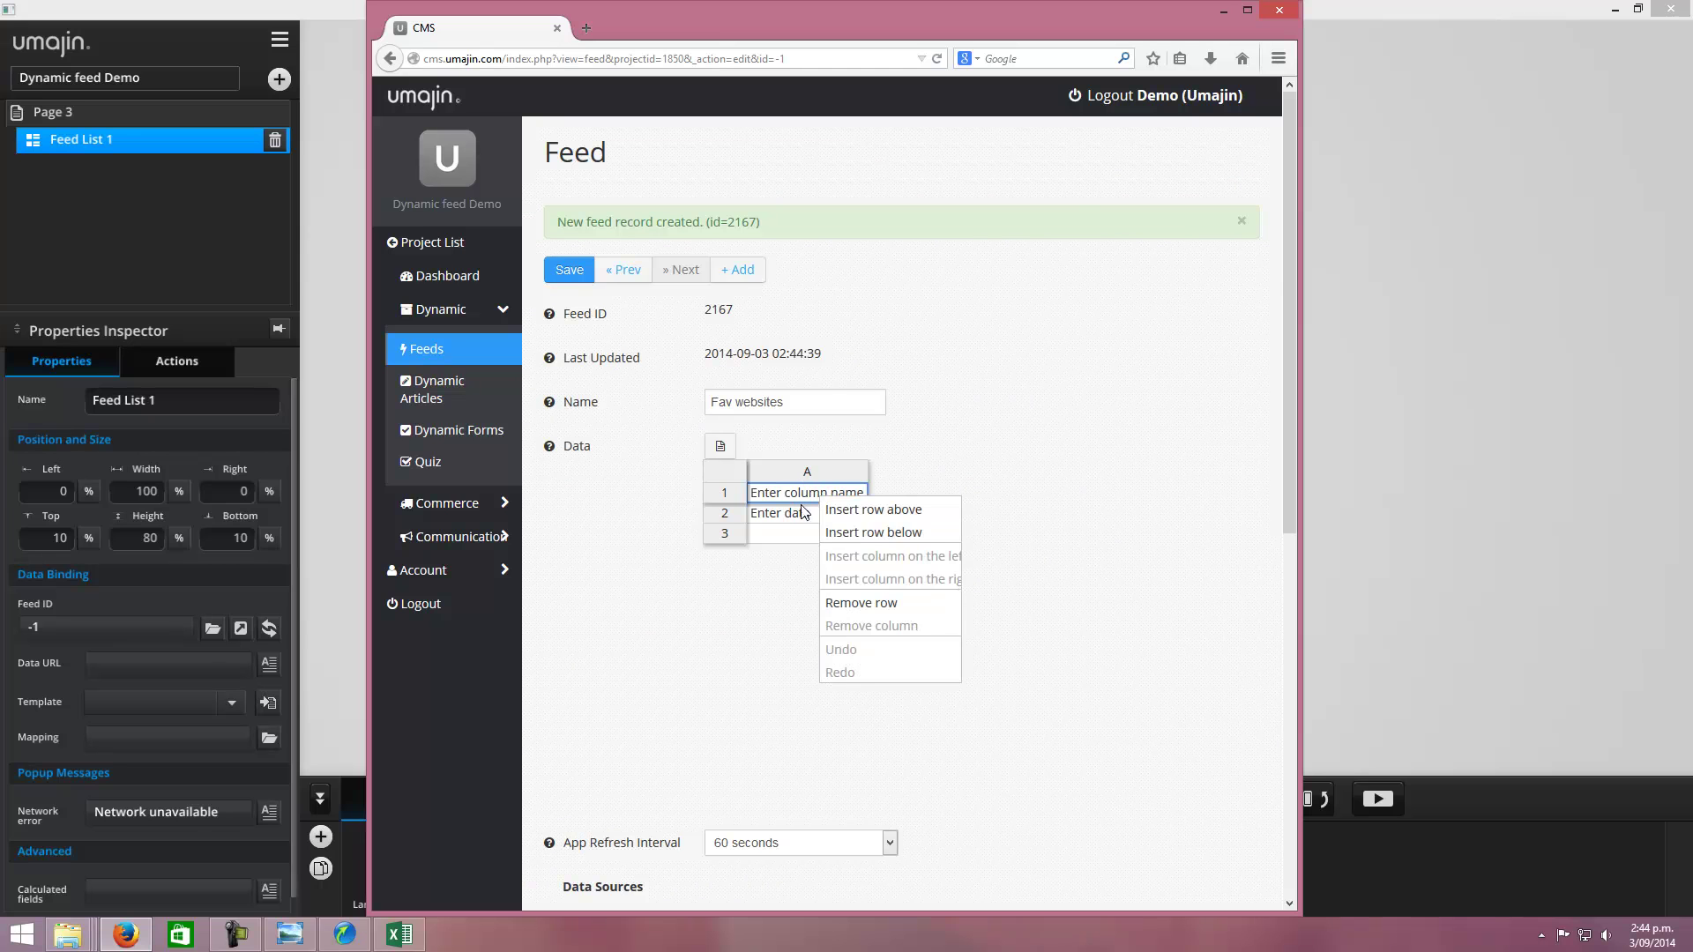
left_click(1247, 10)
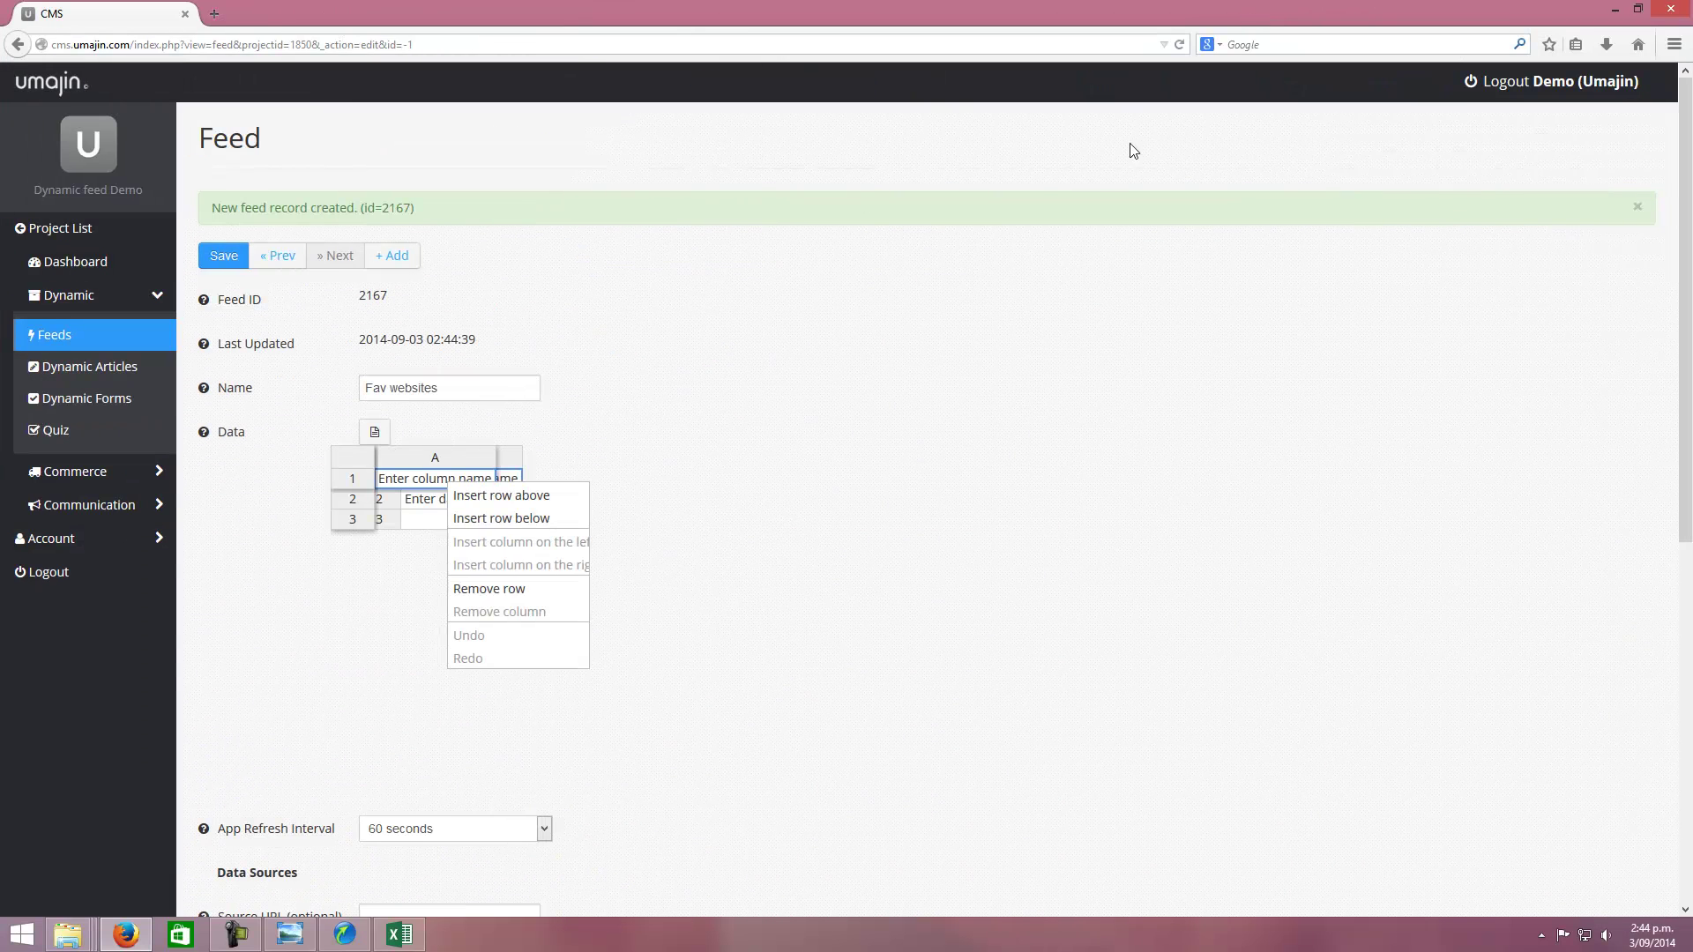
left_click(414, 556)
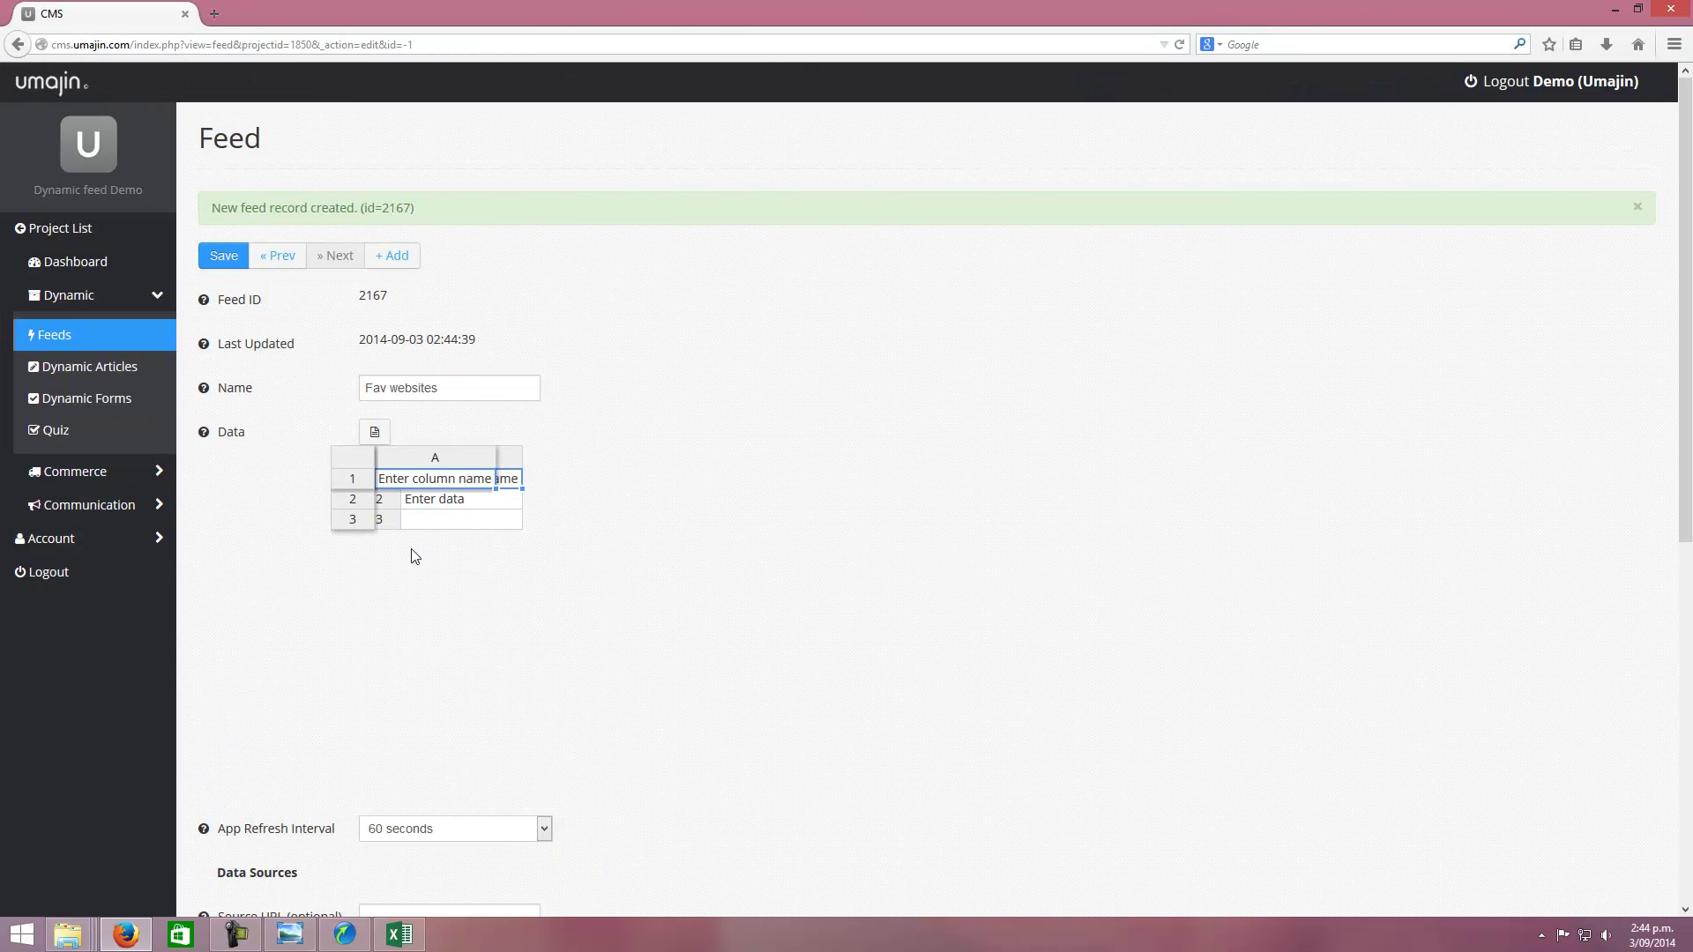
right_click(481, 479)
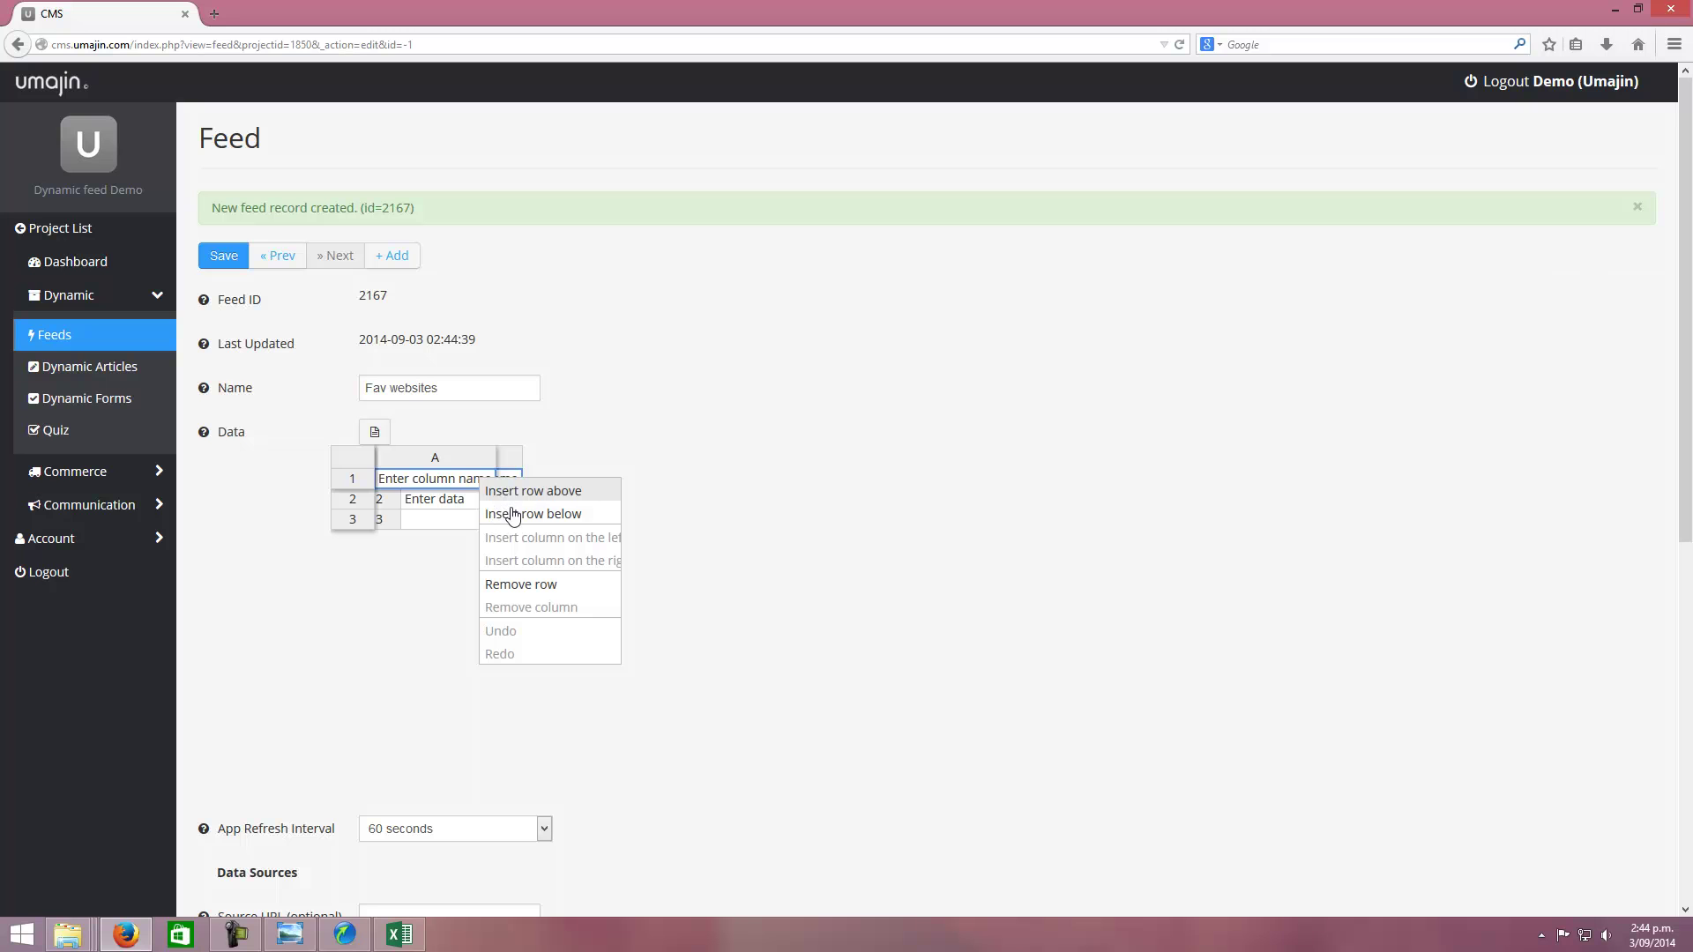
left_click(516, 514)
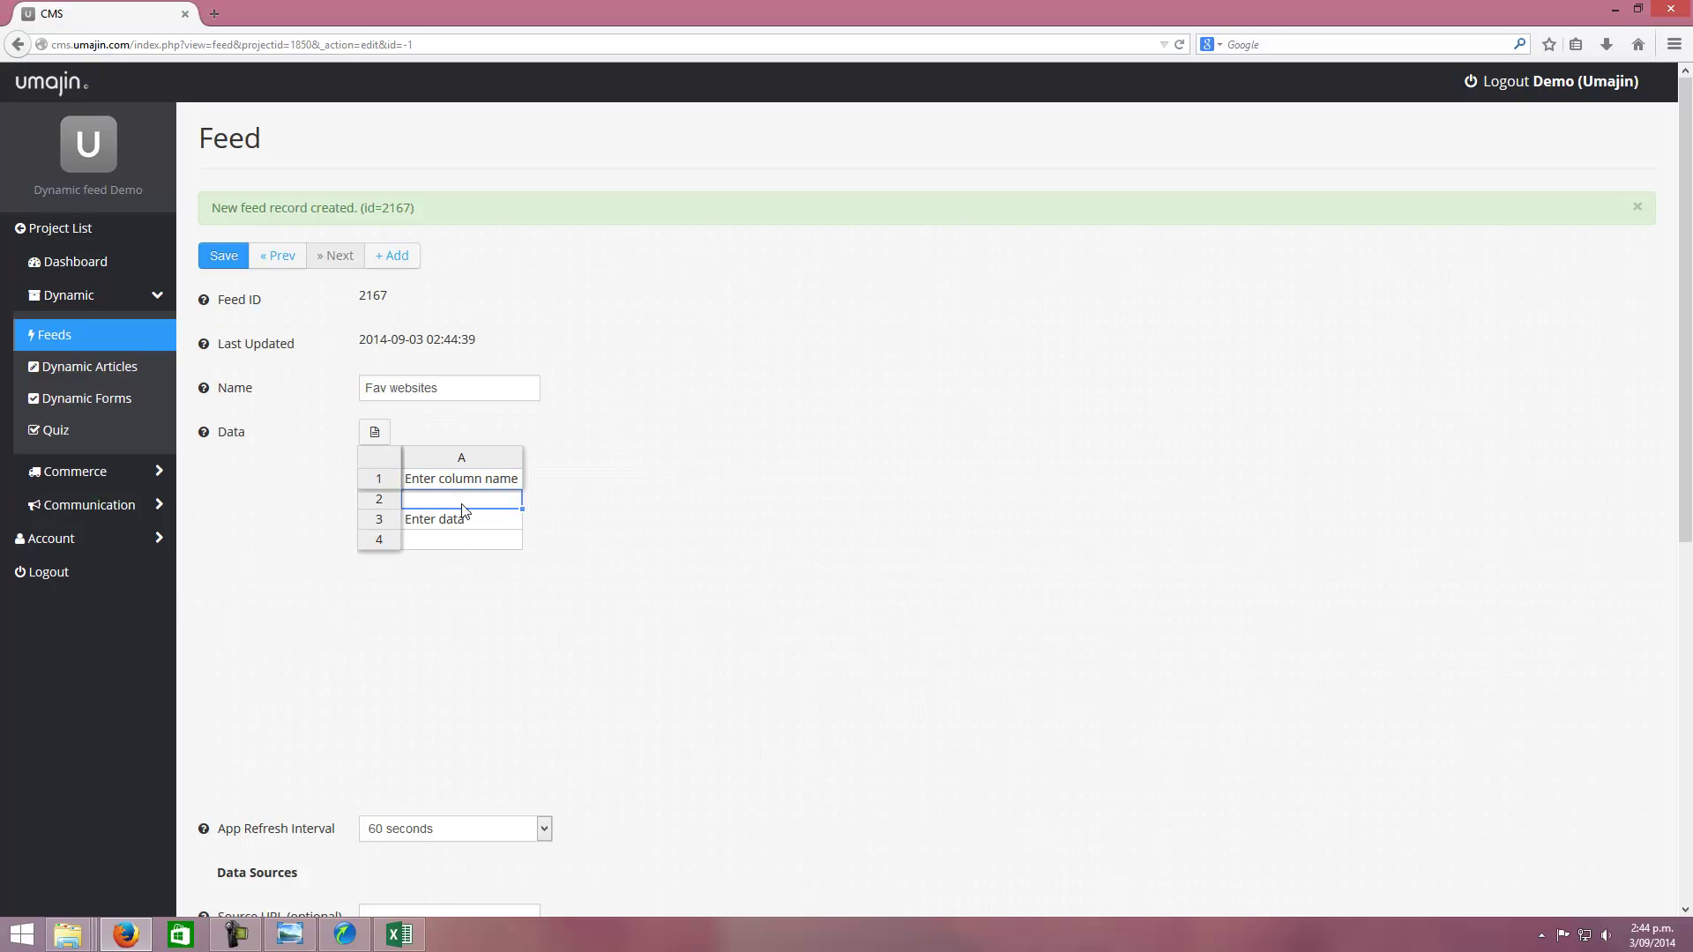
Insert a column on the right of column A in the feed's data table
left_click(462, 457)
right_click(462, 457)
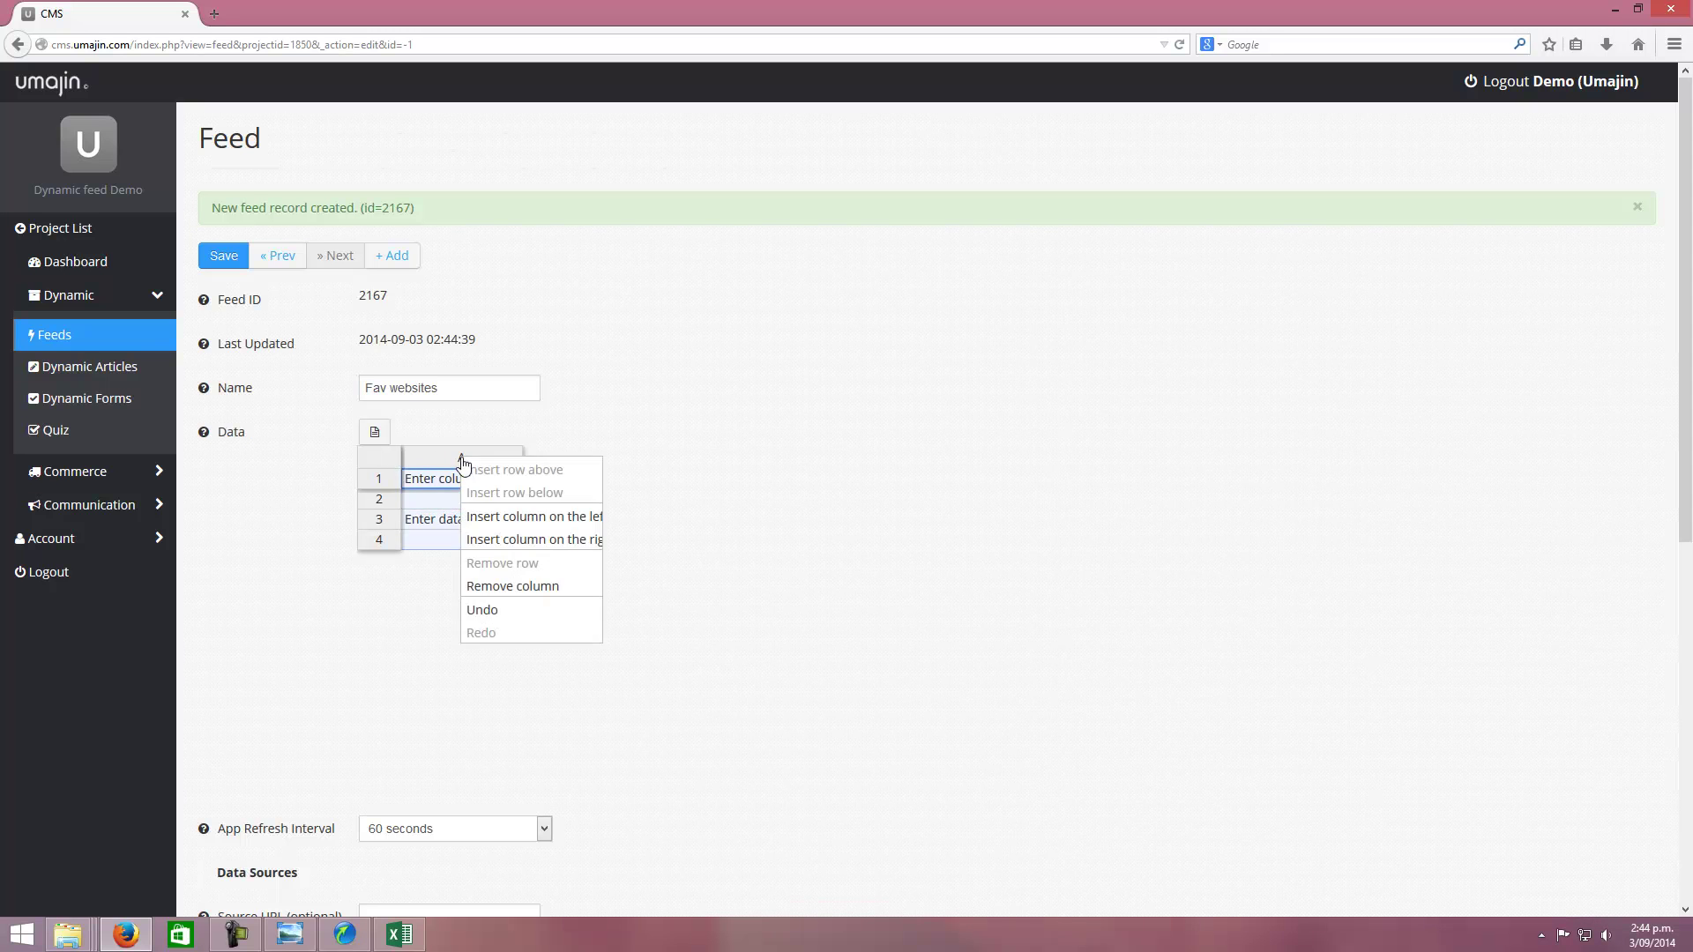
left_click(501, 542)
left_click(543, 460)
right_click(543, 459)
left_click(413, 504)
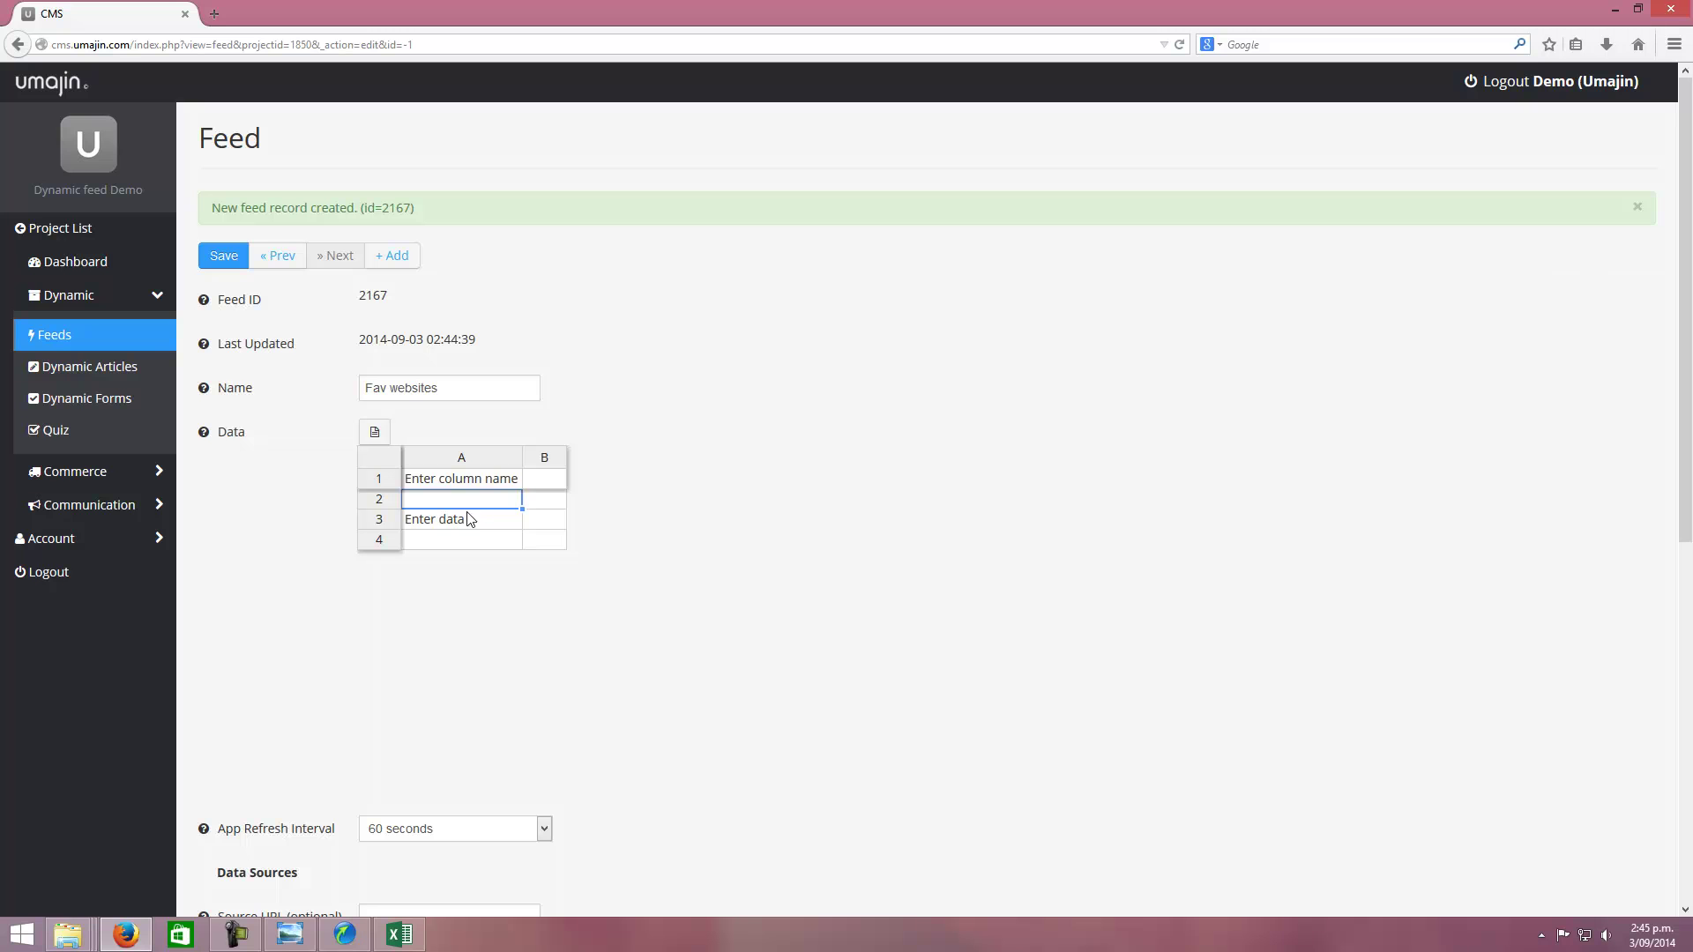
Copy the name and url table in A1:B5 from the Excel workbook and paste it into the feed data table from cell A1
left_click(402, 937)
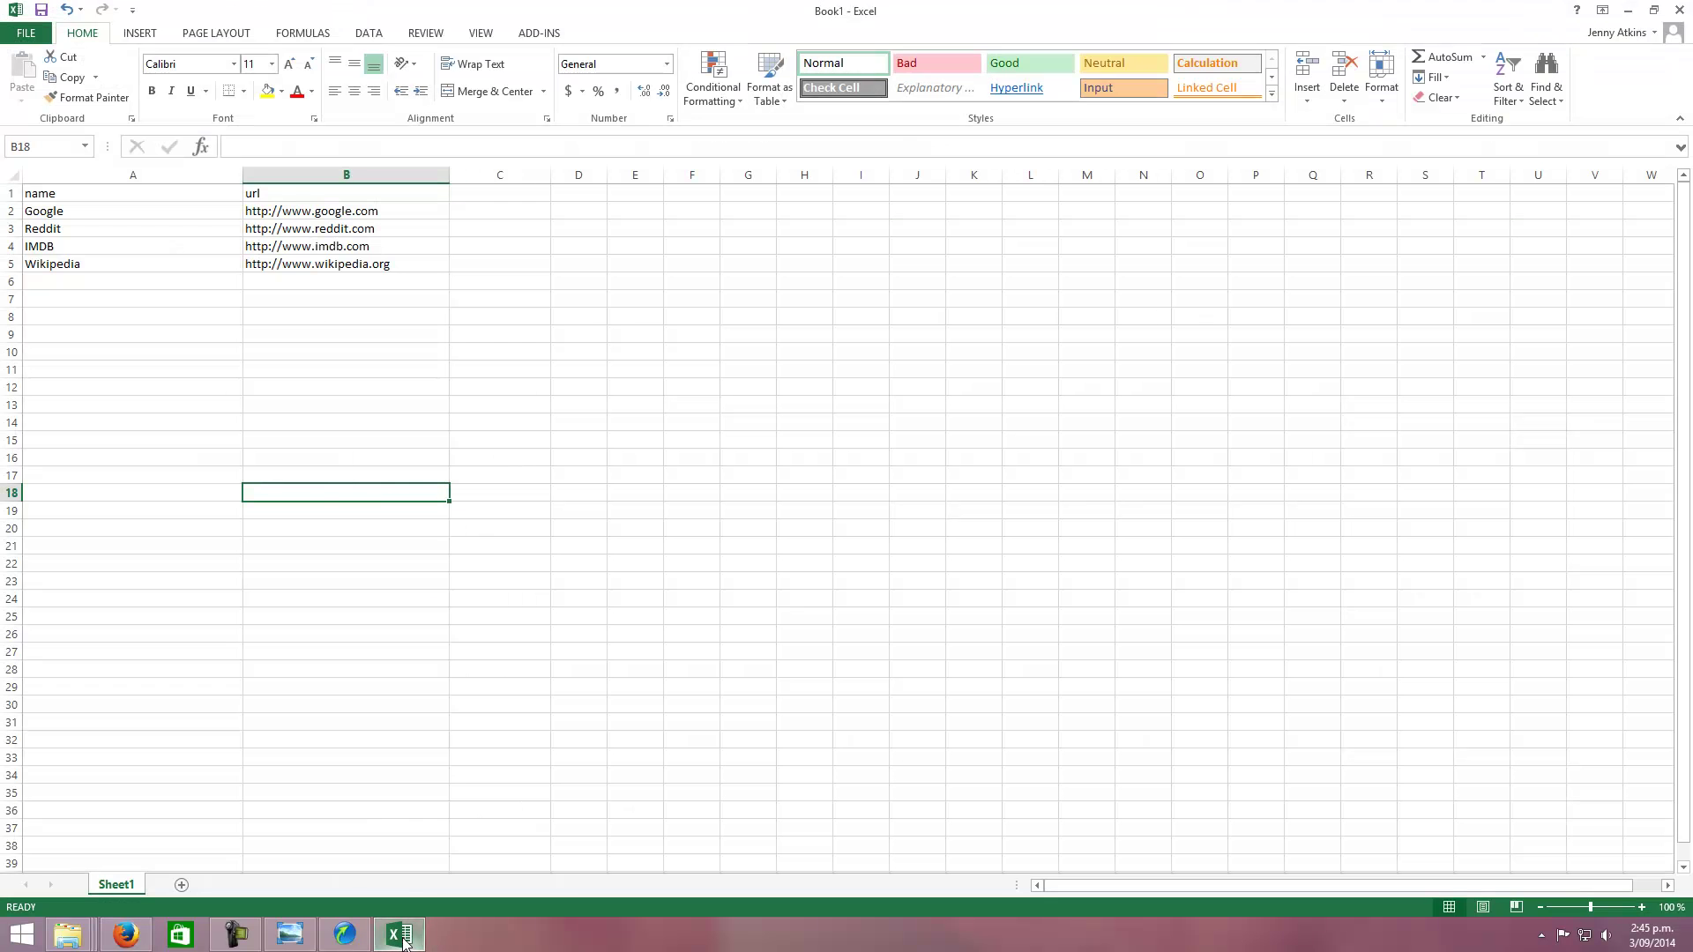
left_click_drag(109, 193, 351, 265)
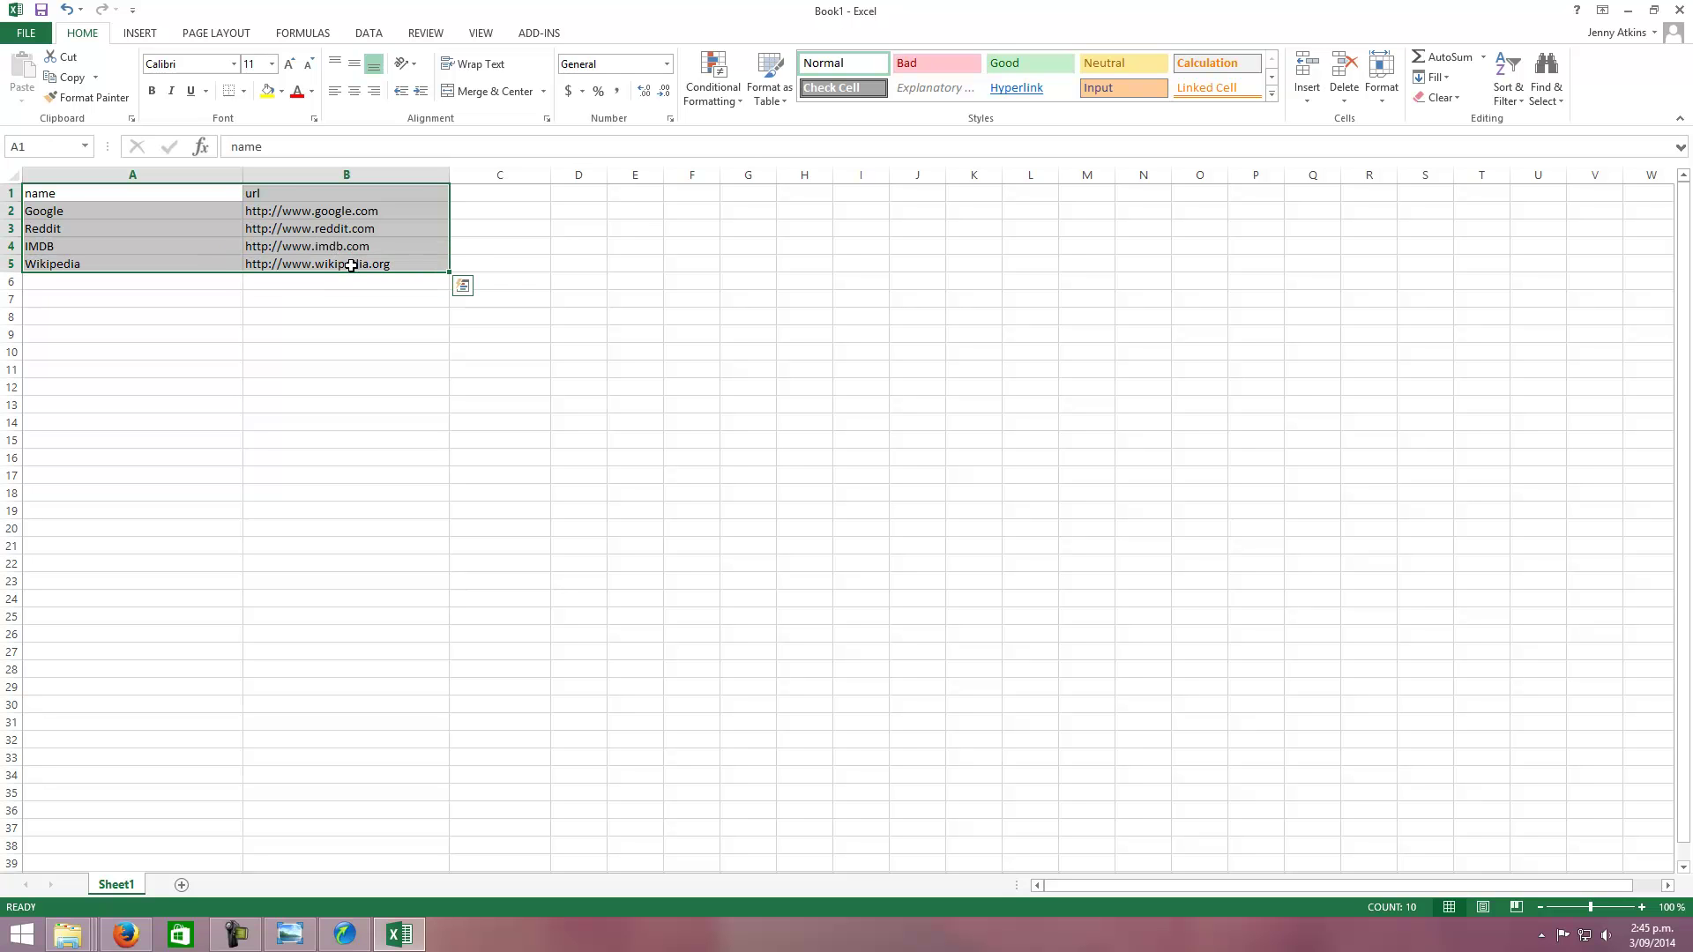
key("ctrl+c")
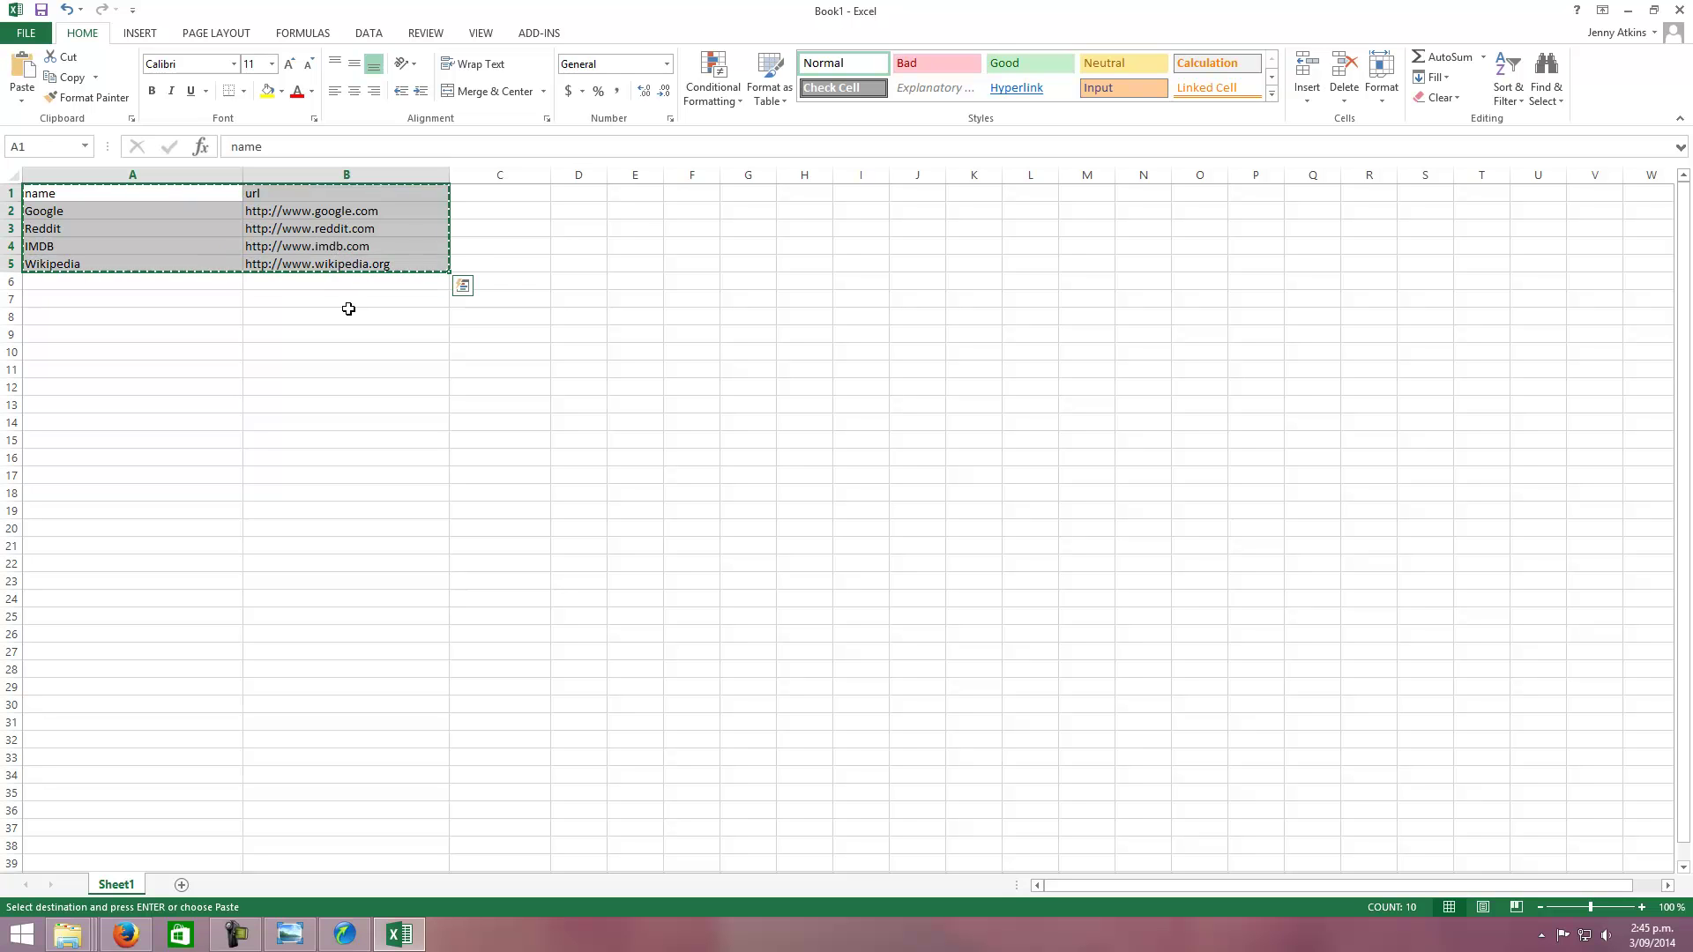
left_click(126, 934)
key("Up")
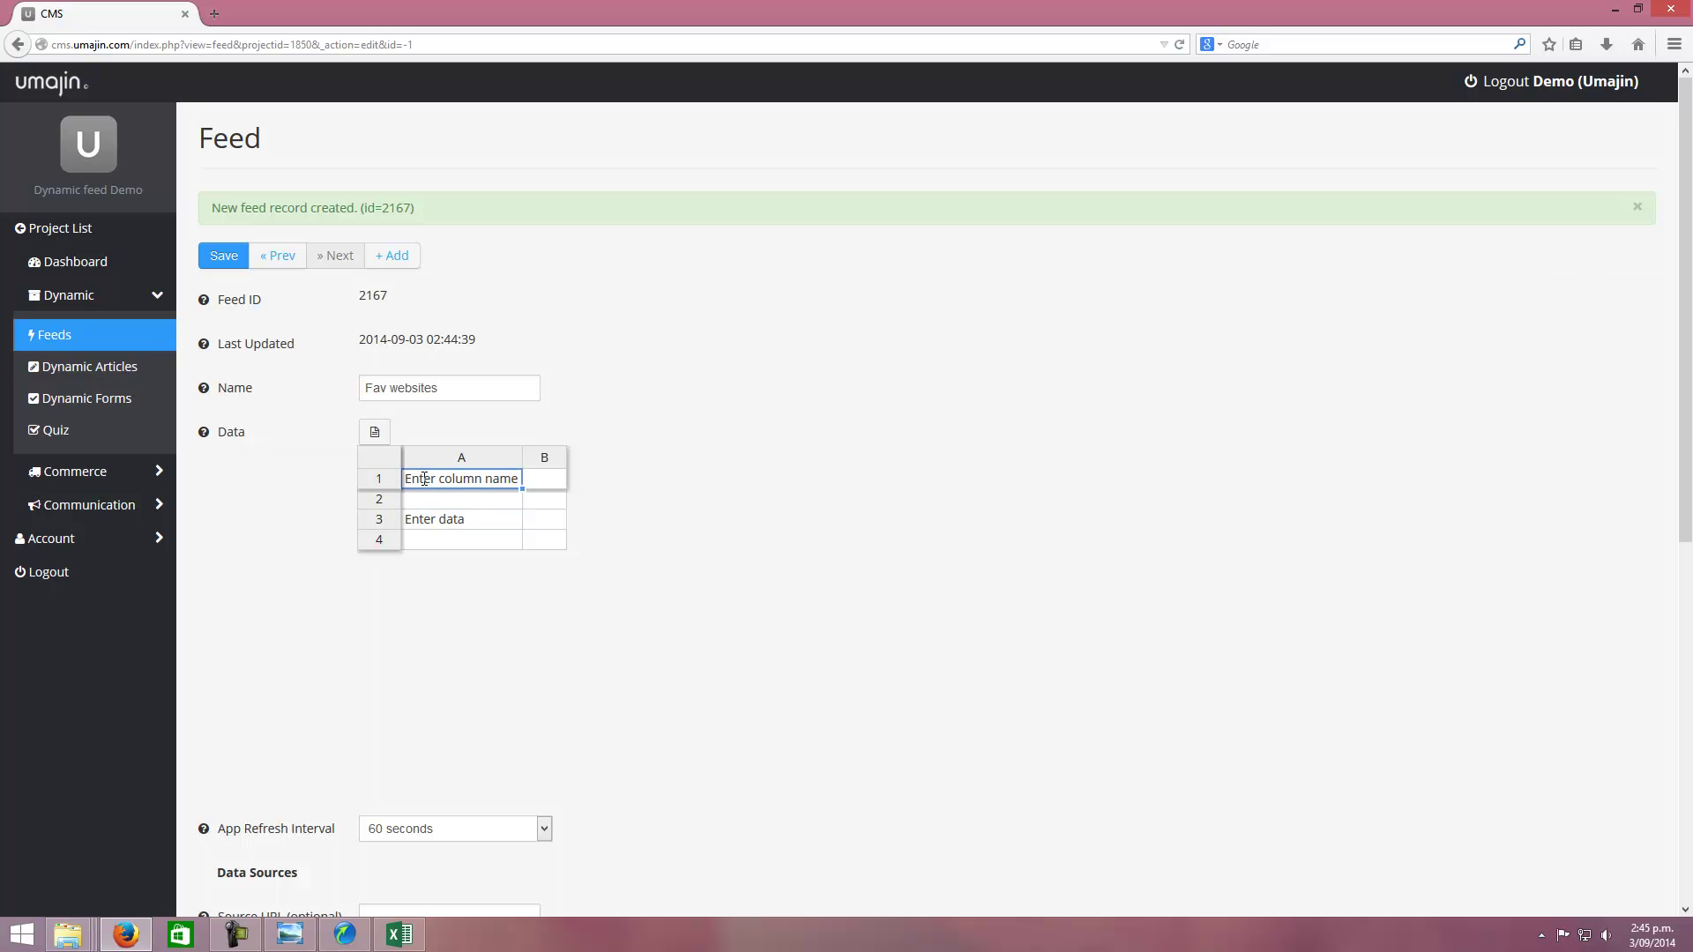
key("ctrl+v")
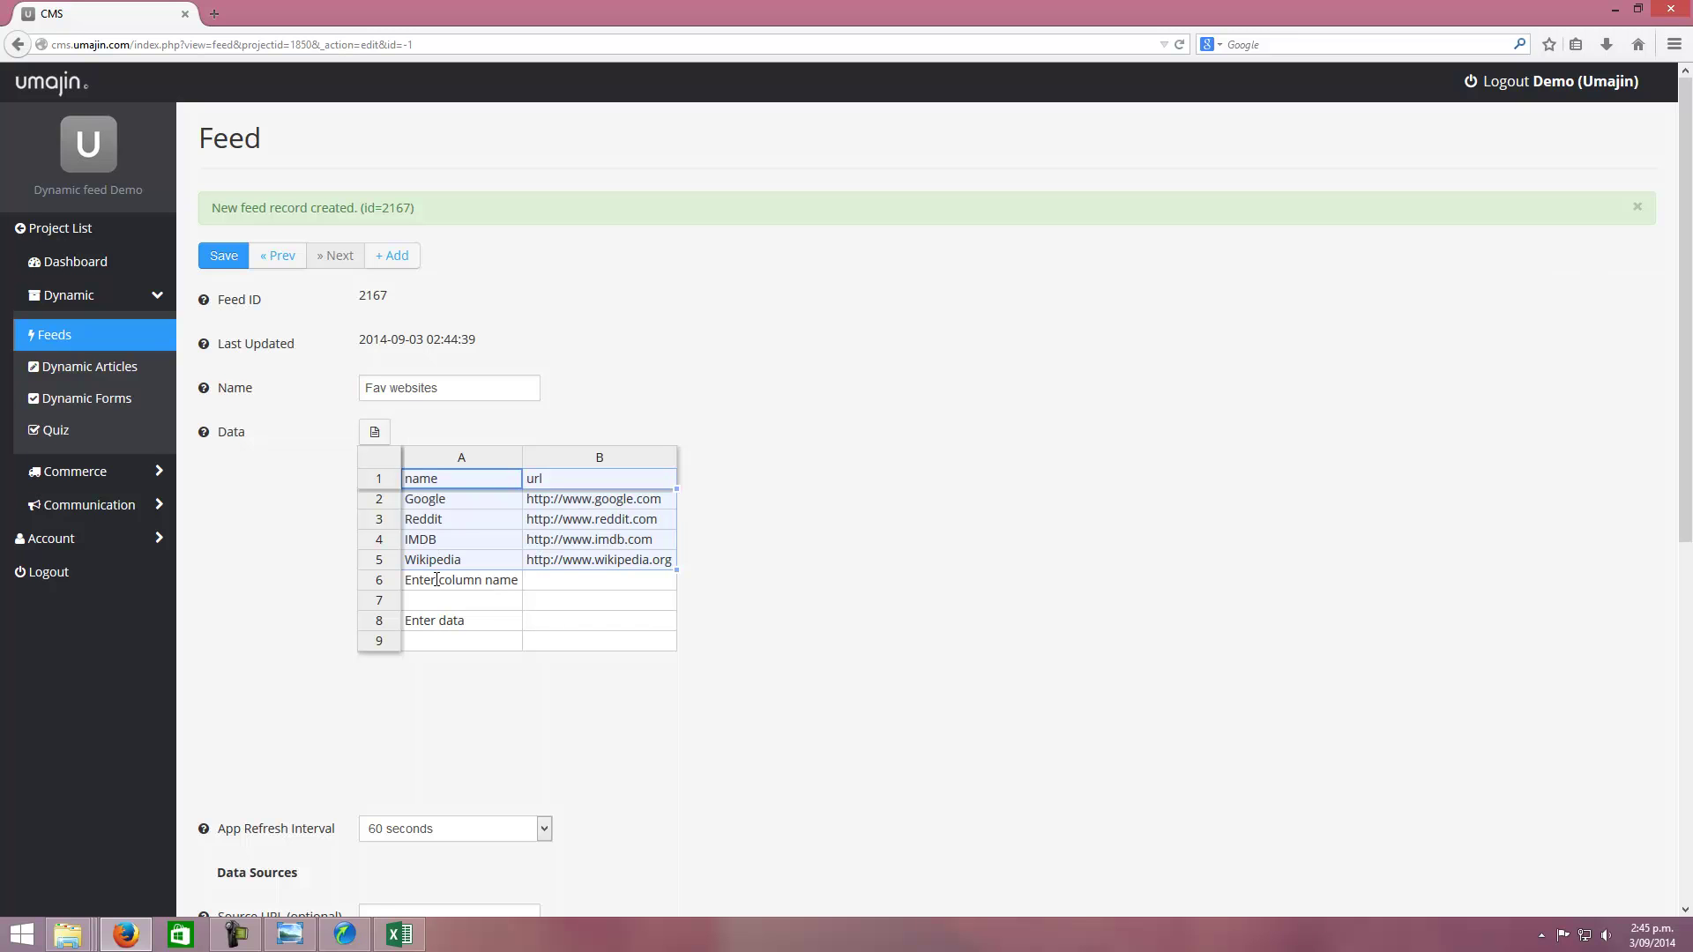
Clear the leftover placeholder contents in rows 6 to 9 and widen column A
left_click_drag(435, 581, 611, 641)
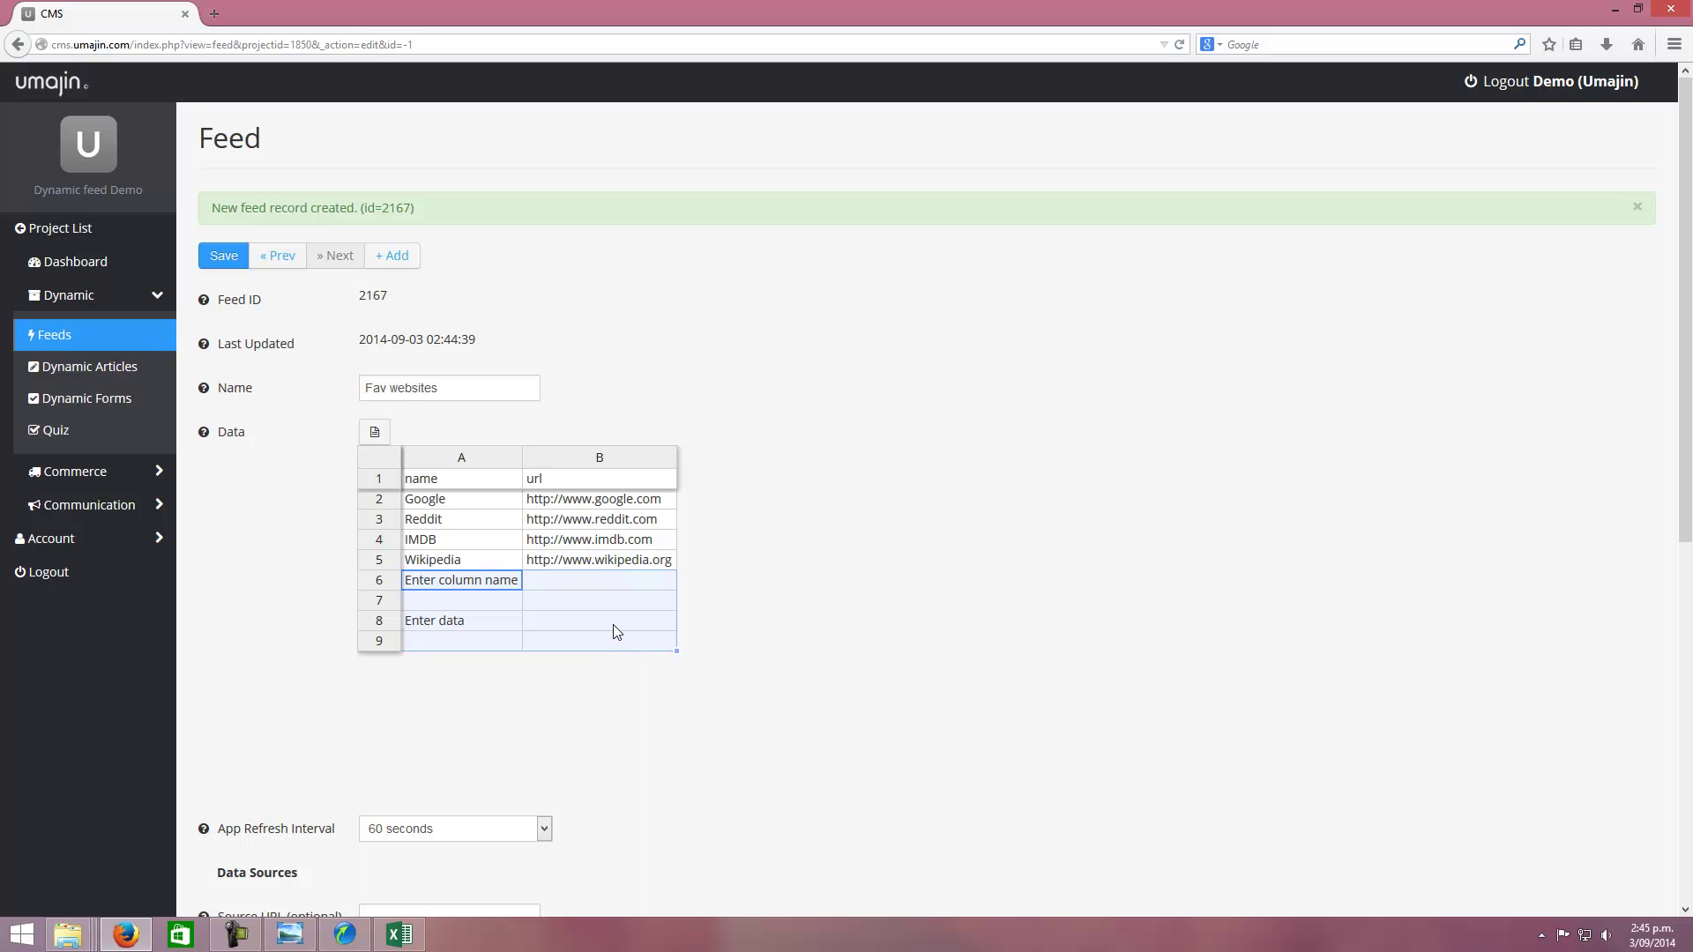
key("Delete")
left_click(436, 584)
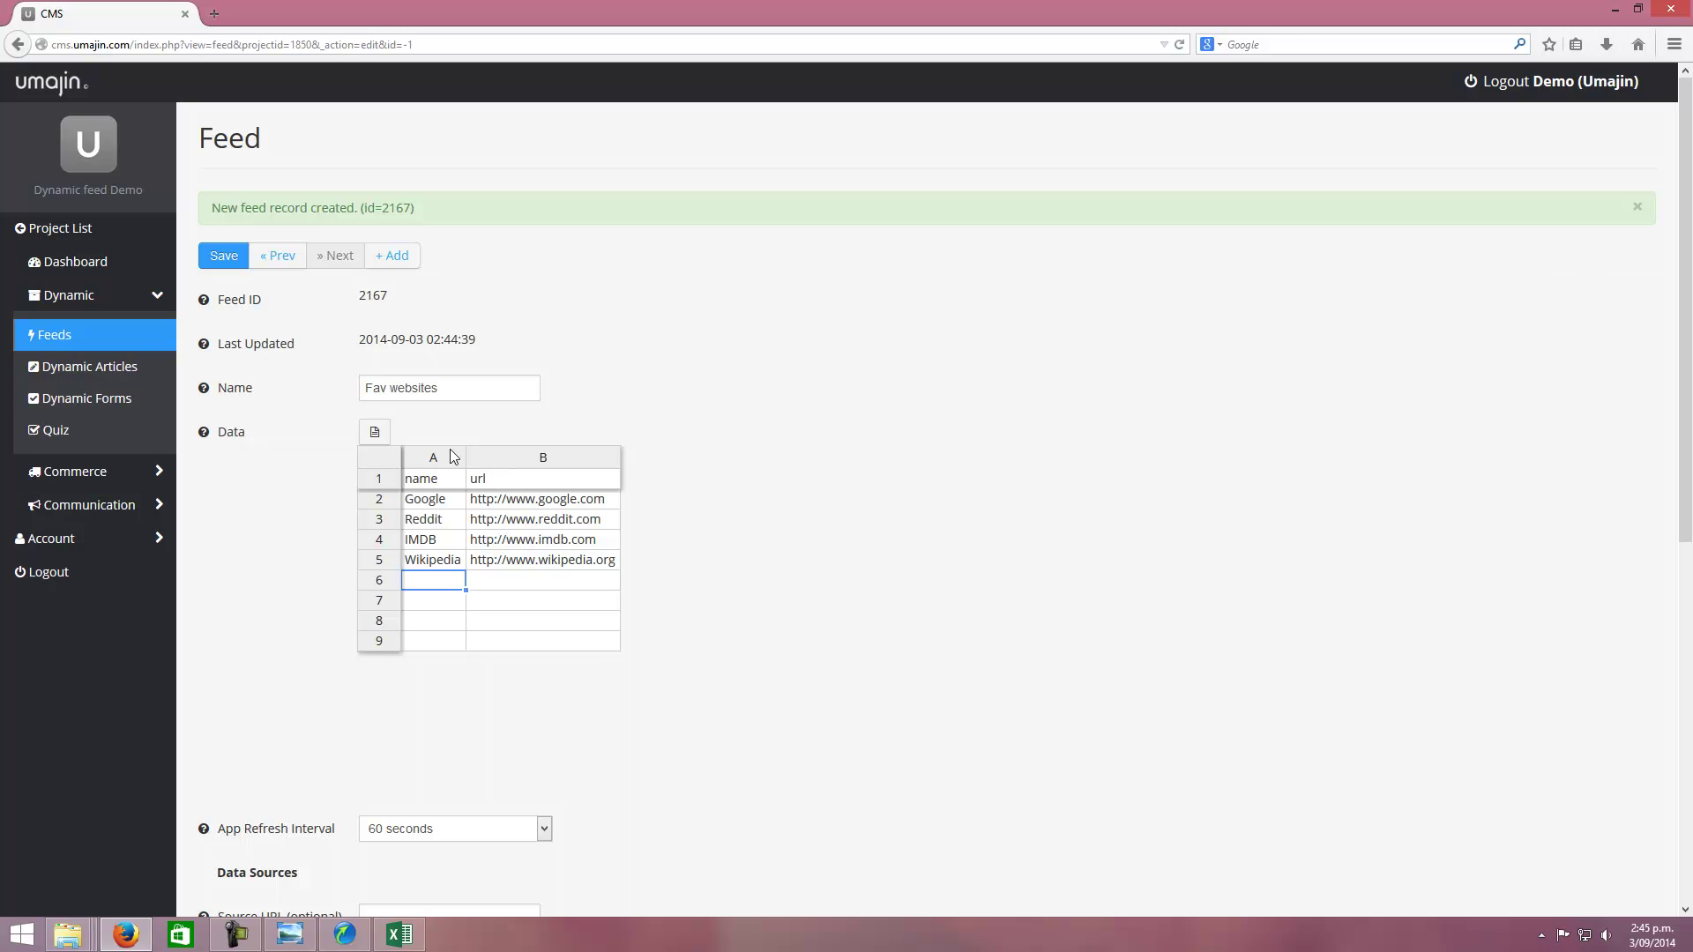
left_click_drag(464, 457, 532, 465)
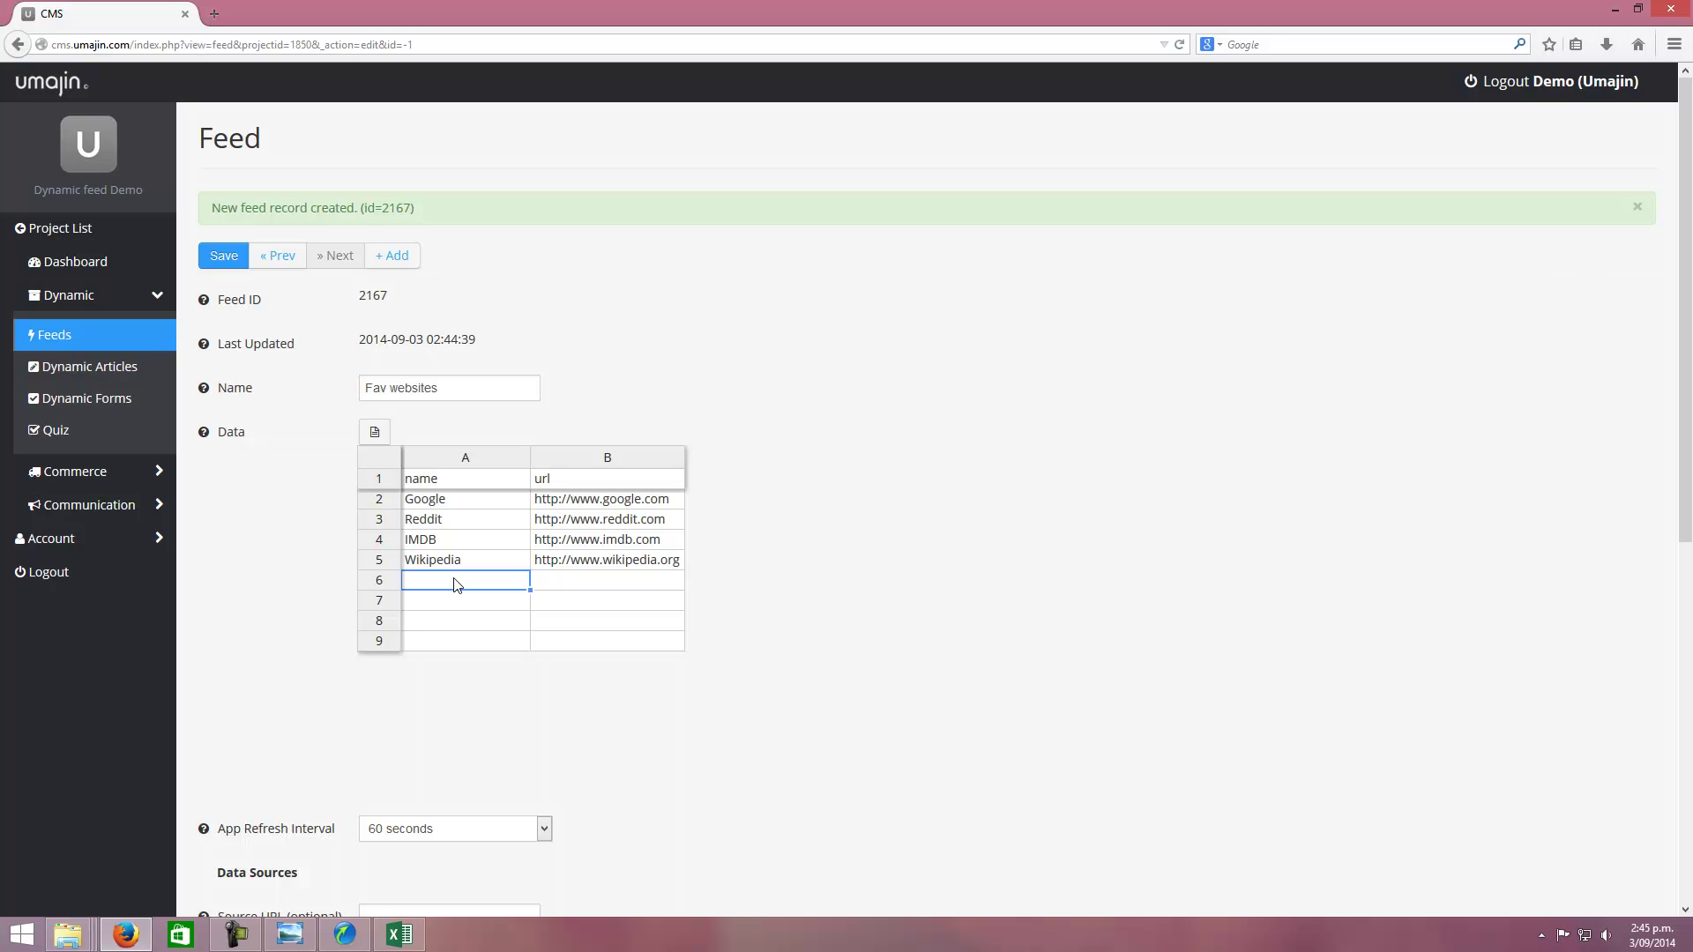
type("NN")
key("BackSpace")
key("BackSpace")
type("CNN")
key("Tab")
type("tpp")
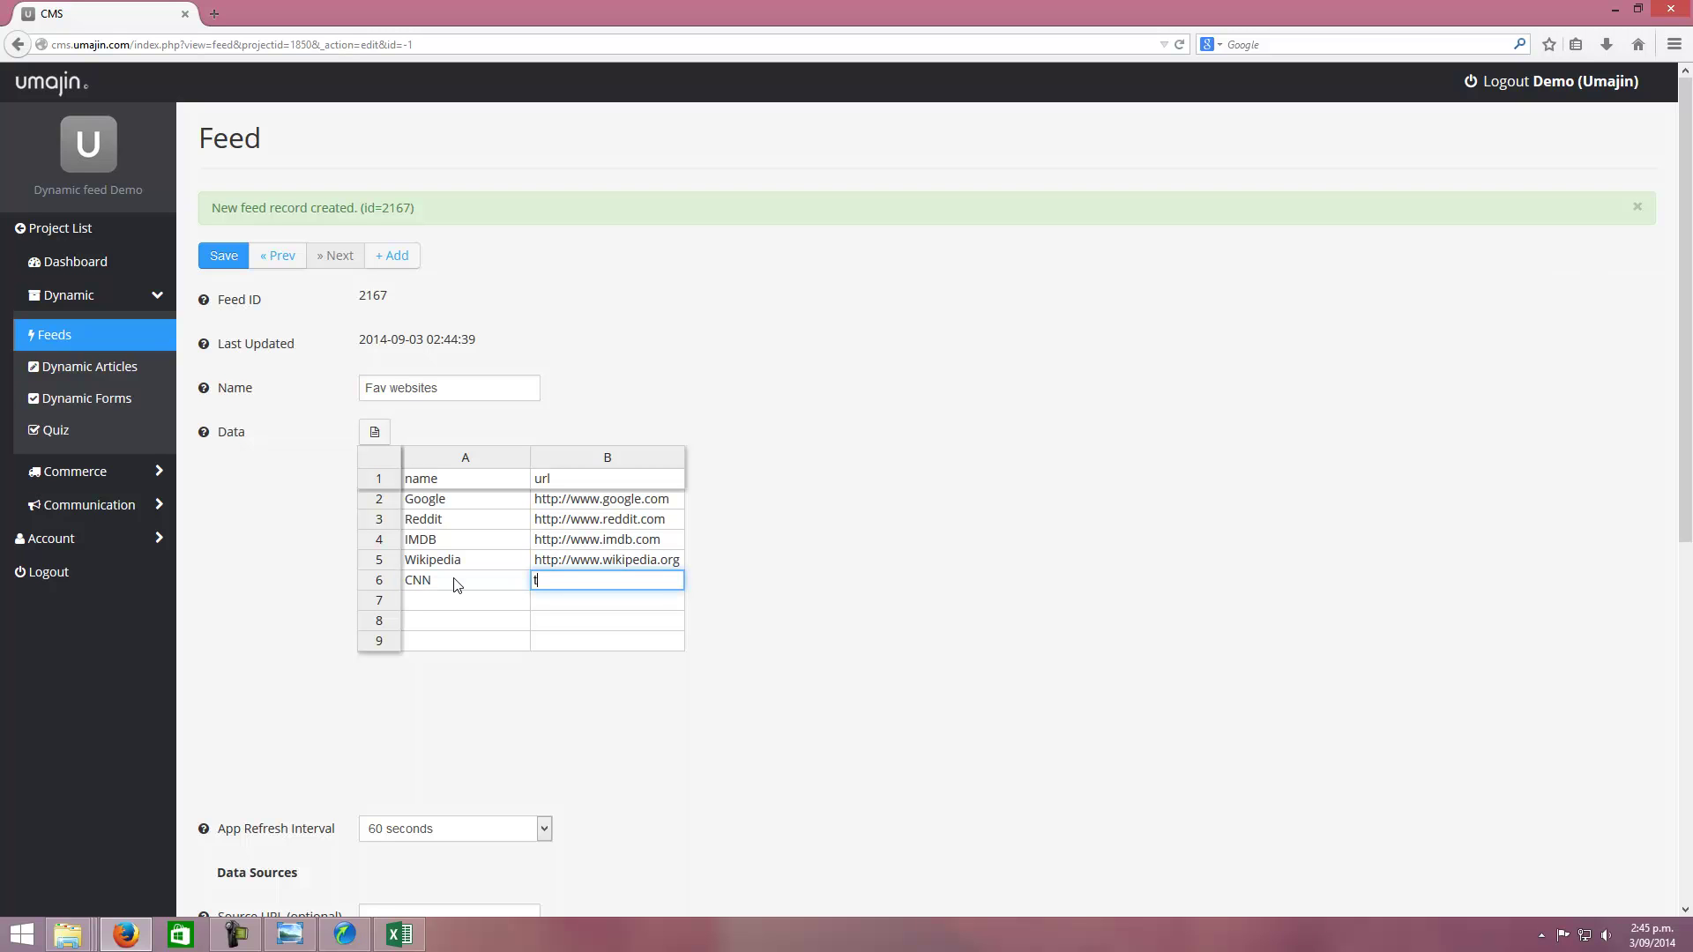
key("BackSpace")
key("BackSpace")
key("BackSpace")
type("htt")
type("p?")
key("BackSpace")
type("://www.cnn.com")
Remove the empty rows 7 and 8 from the feed data table
left_click(444, 603)
right_click(451, 612)
left_click(444, 605)
mouse_move(444, 603)
left_mouse_down()
mouse_move(609, 632)
mouse_move(594, 625)
left_mouse_up()
right_click(596, 624)
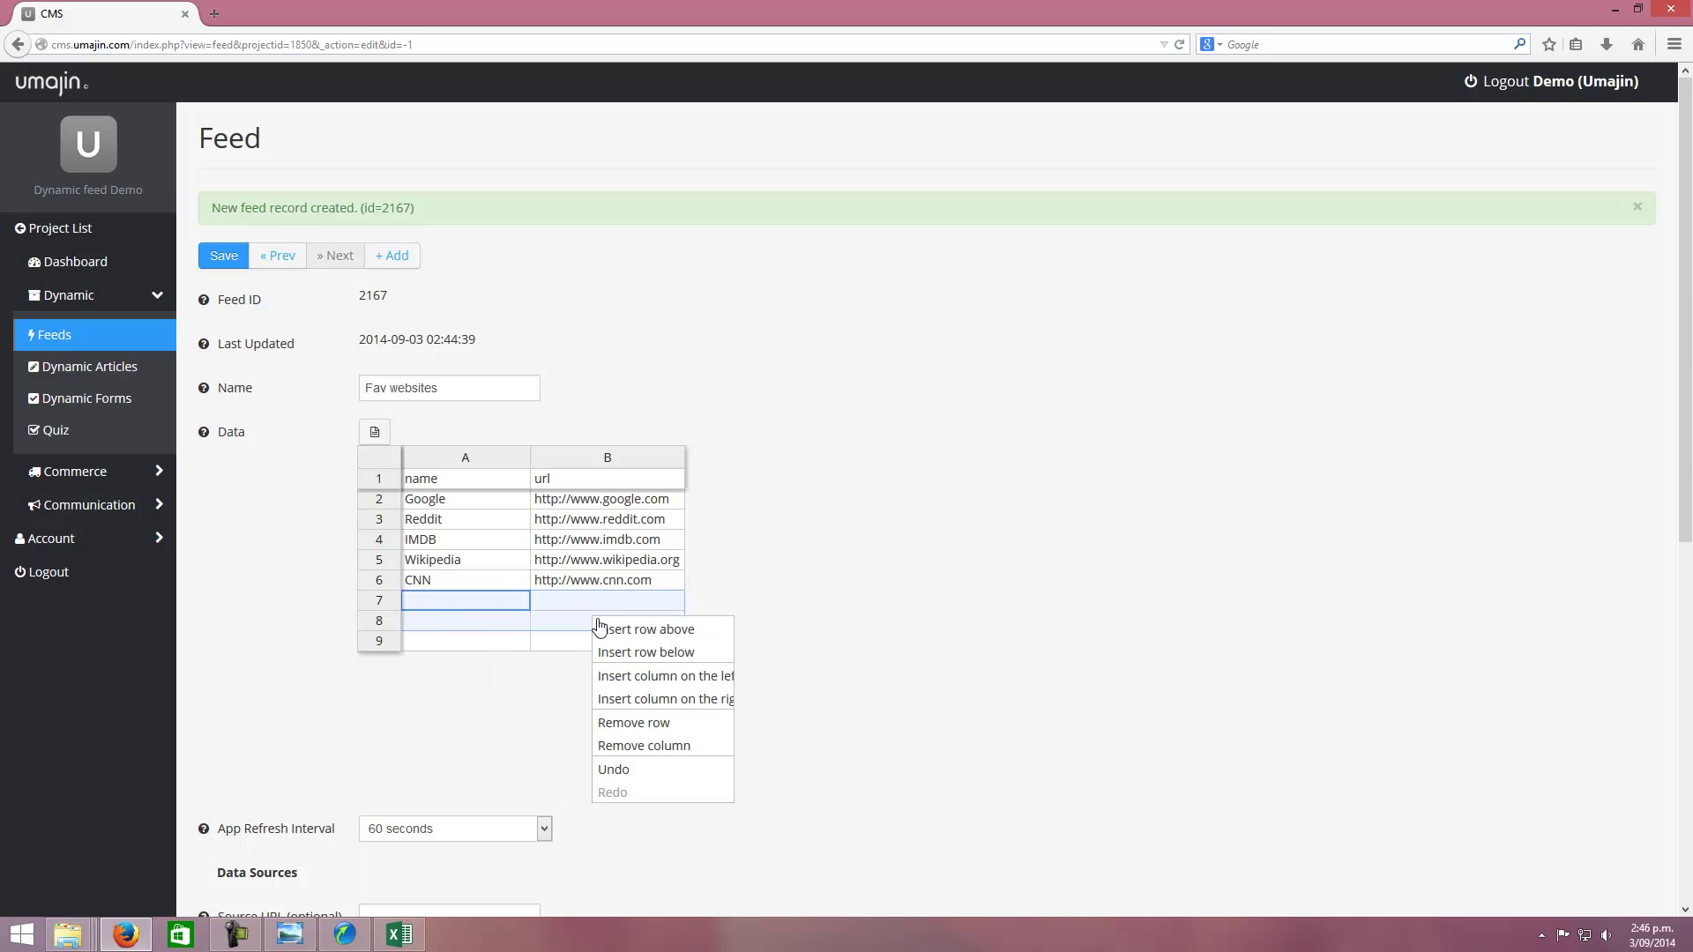
left_click(654, 725)
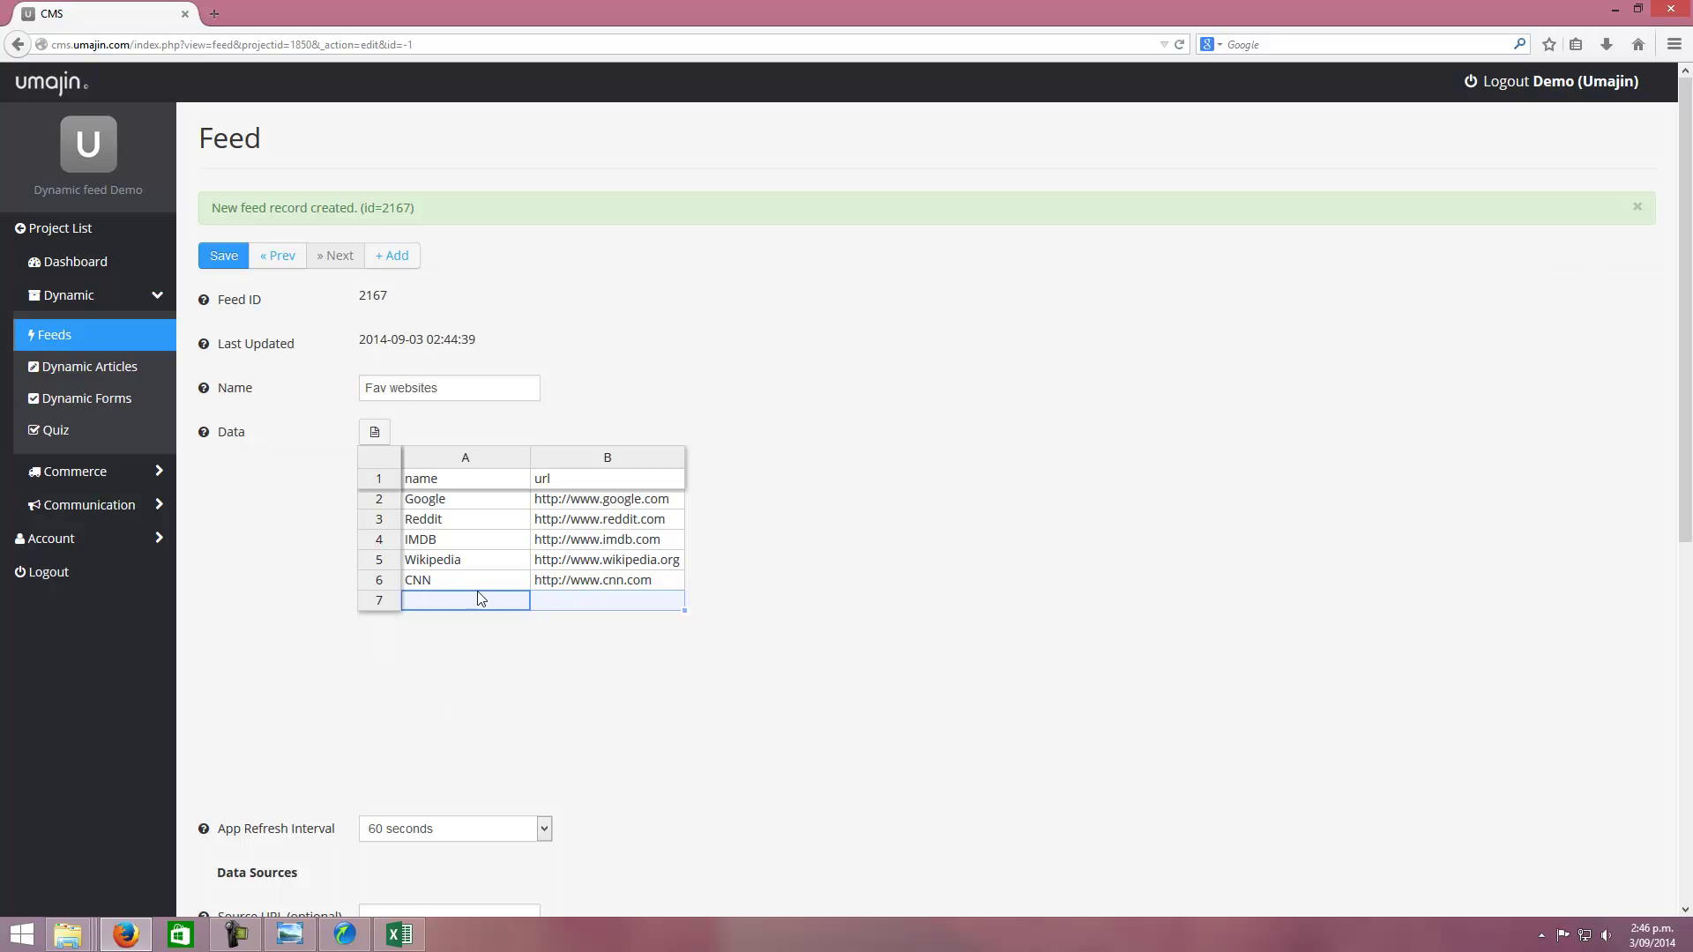
Enter the test text "adasd" in column A of row 7
left_click(448, 601)
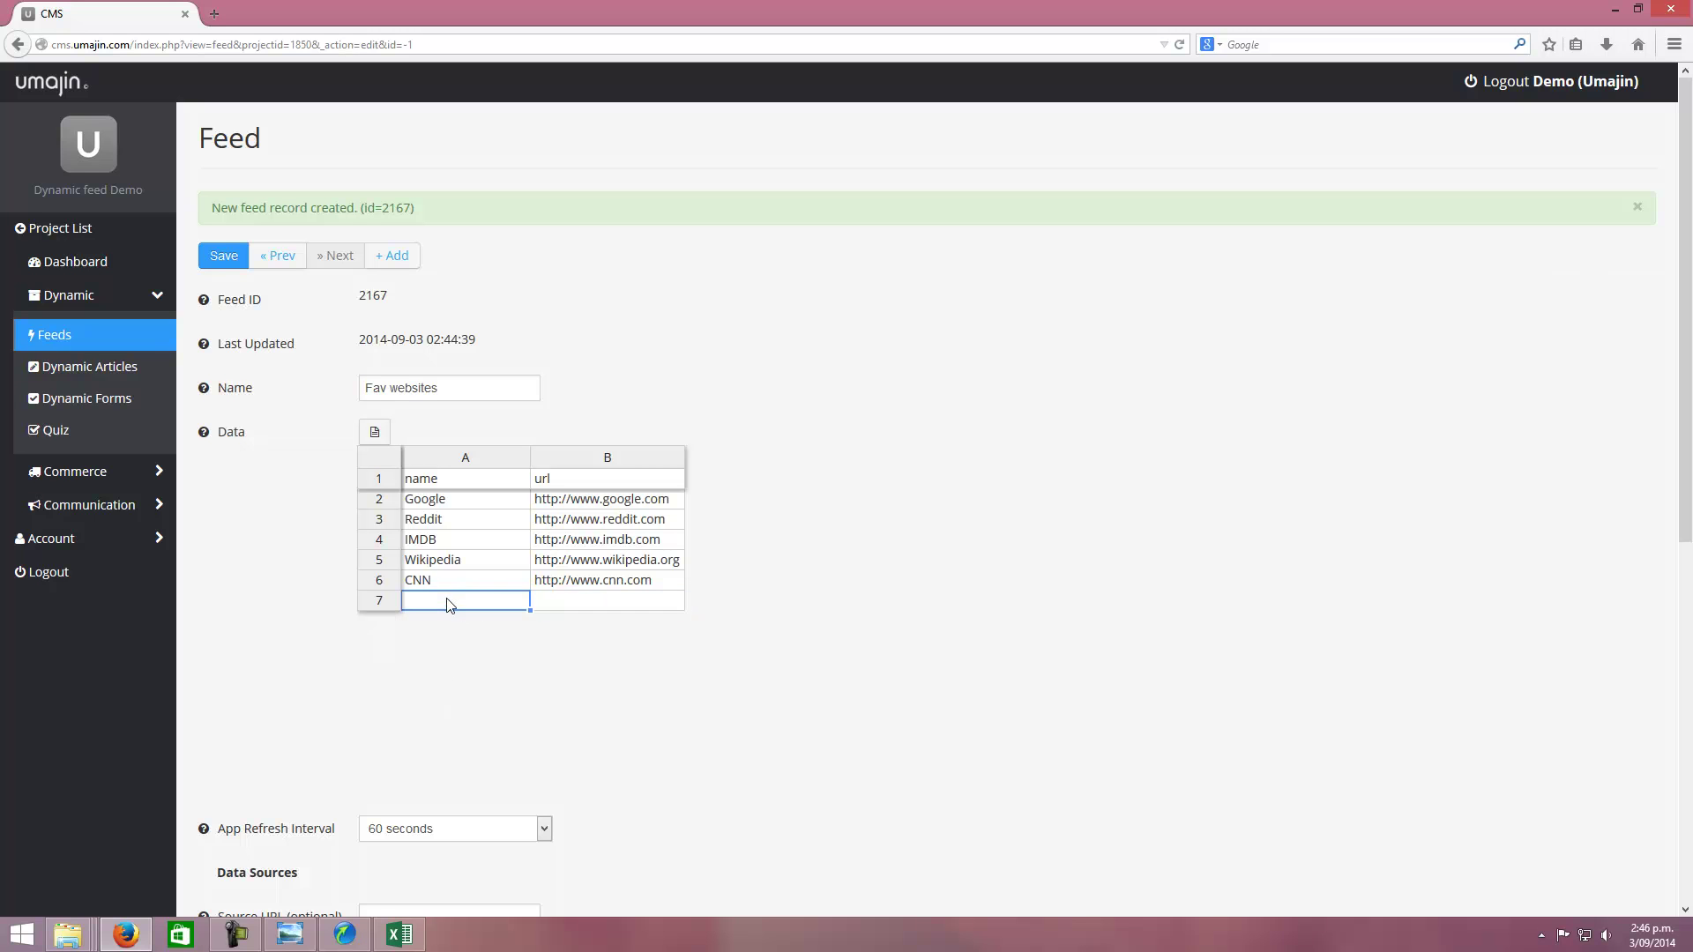
double_click(460, 602)
type("adasd")
left_click(460, 583)
left_click(450, 629)
left_click(483, 598)
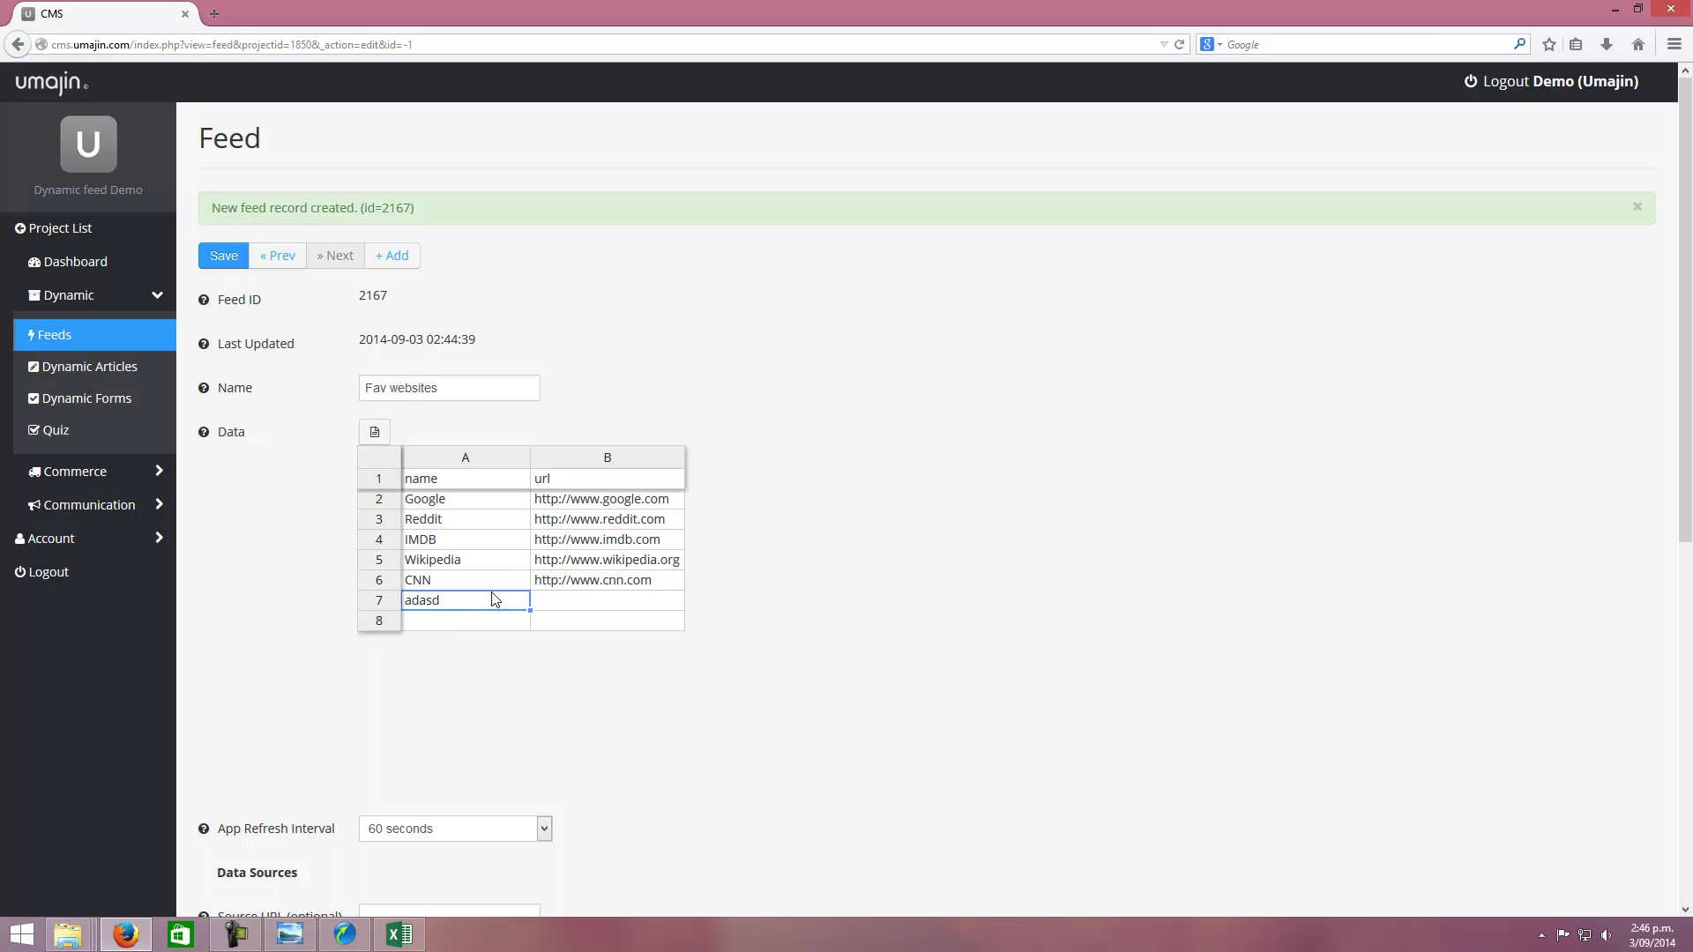
Remove the test row 7 from the feed data table
double_click(441, 602)
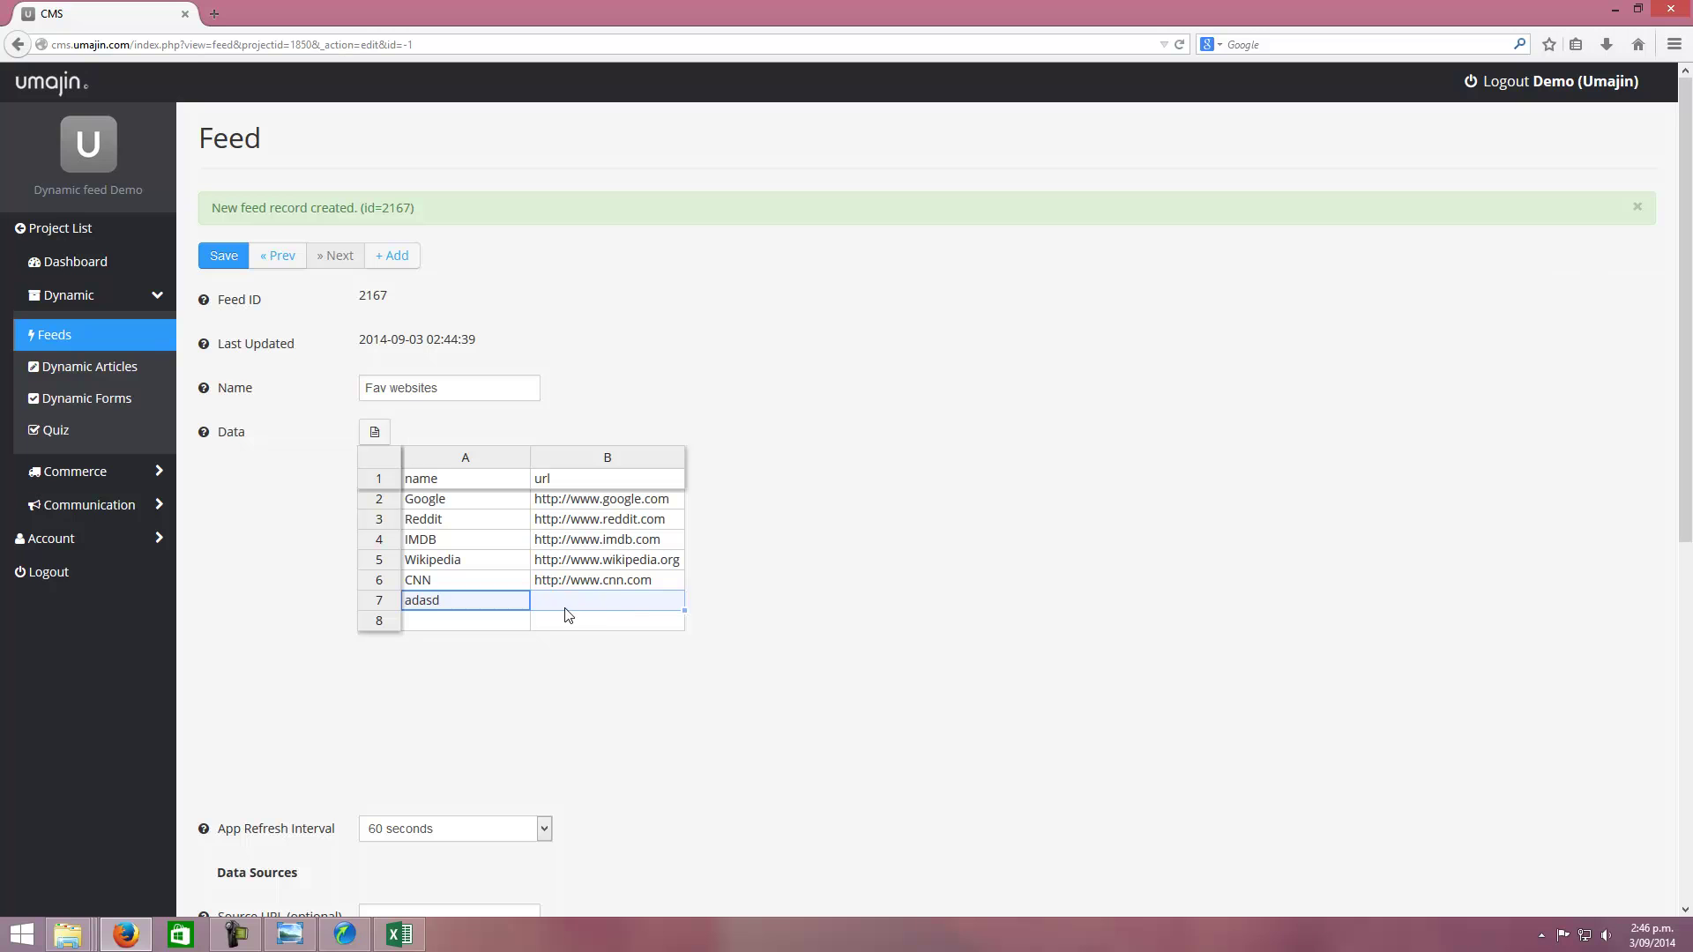
right_click(562, 607)
left_click(604, 713)
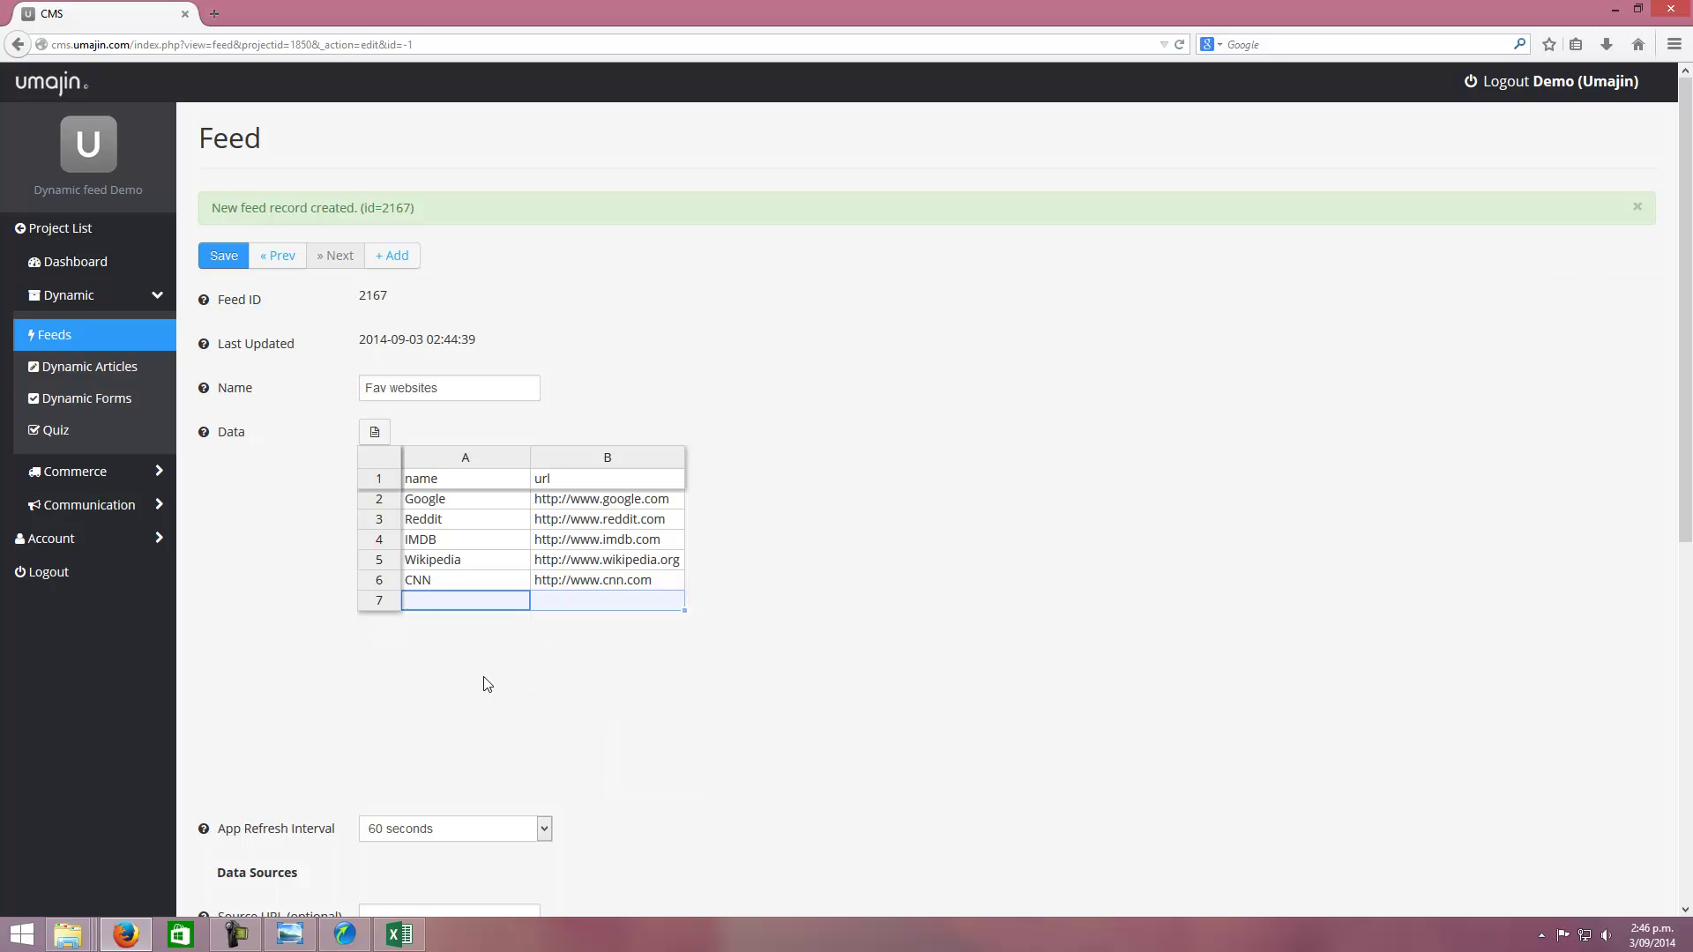
Save the feed, switch to Umajin Editor and bind the feed list to the Fav websites feed
left_click(222, 256)
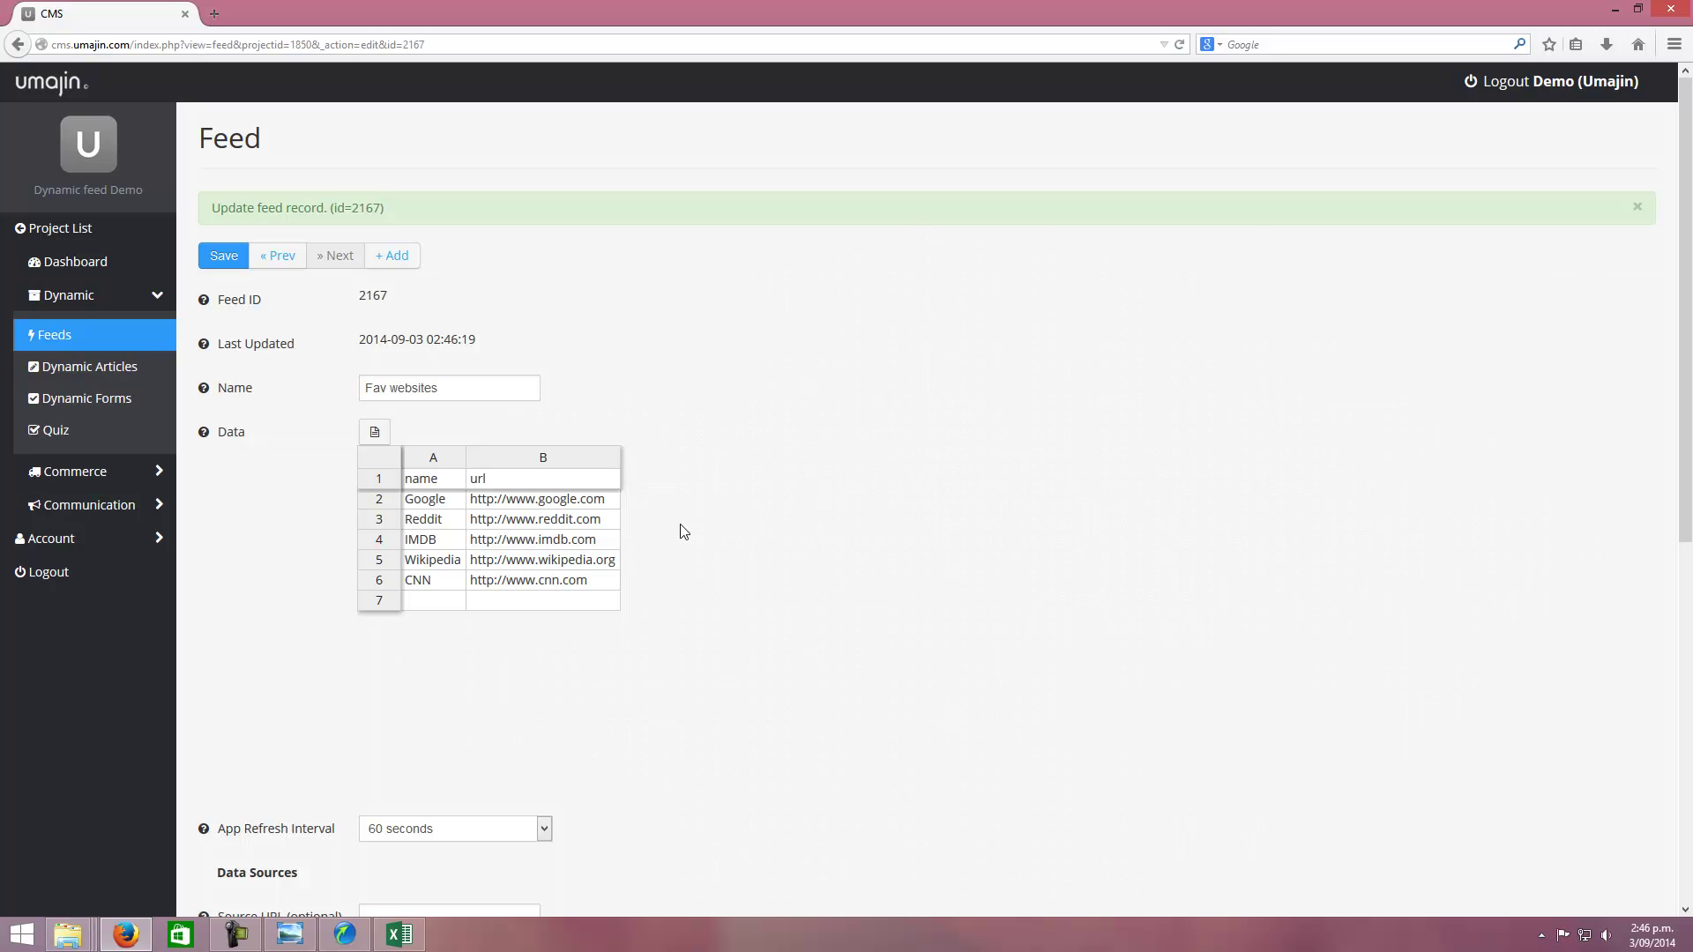
left_click(346, 937)
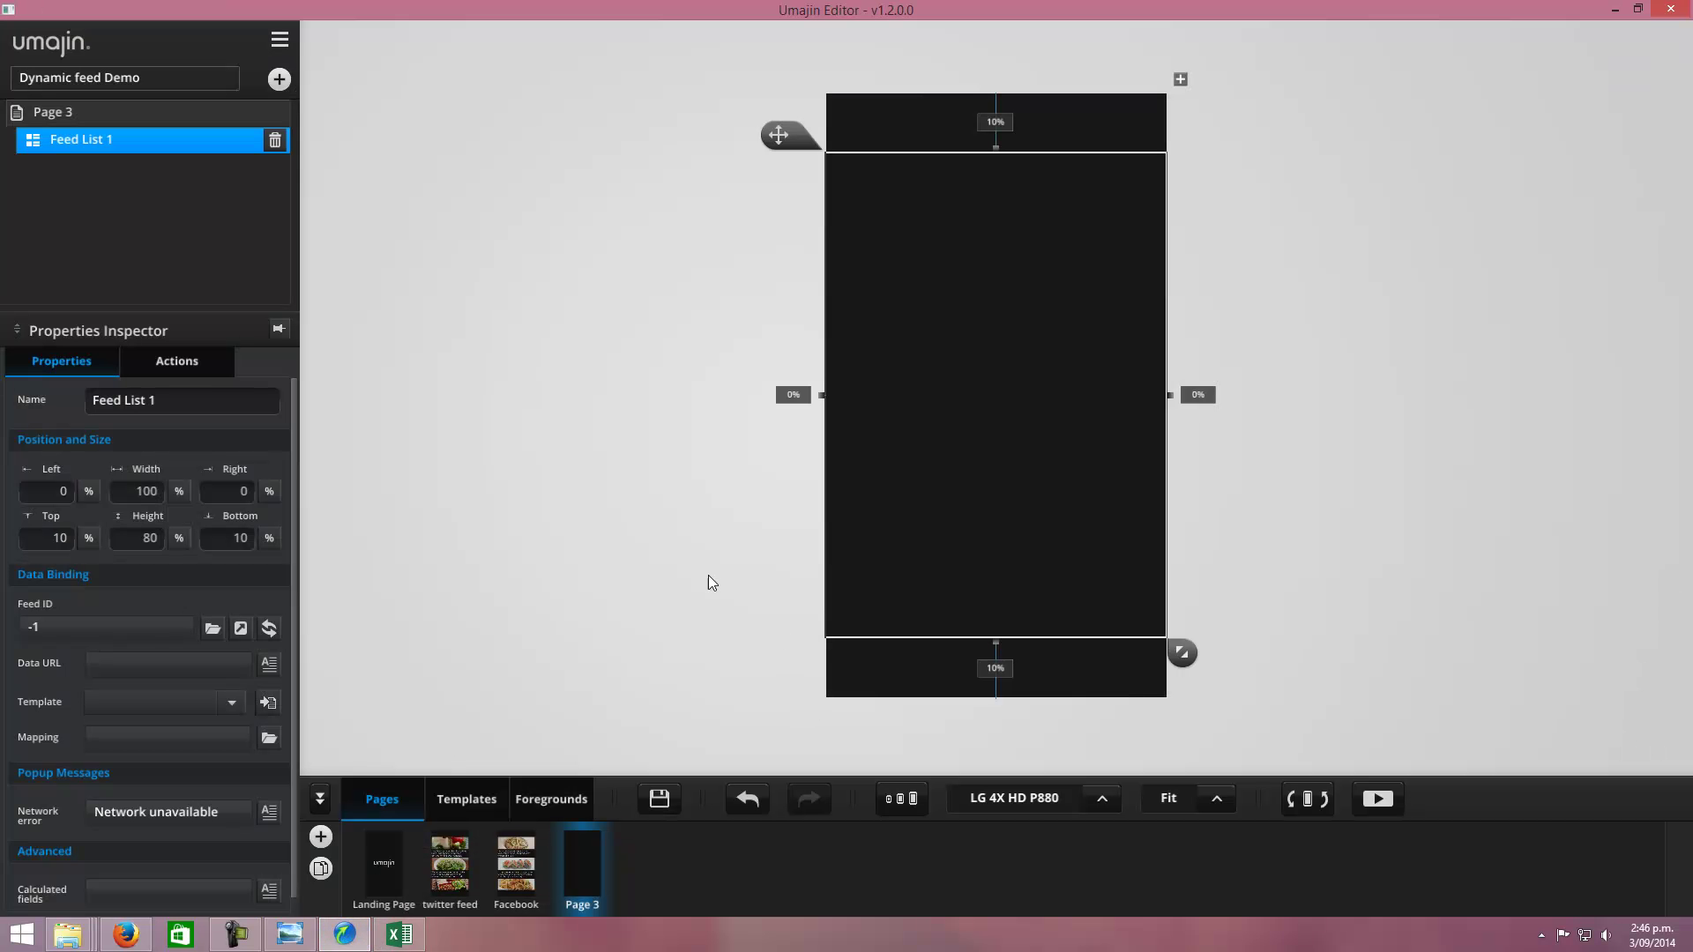
left_click(212, 629)
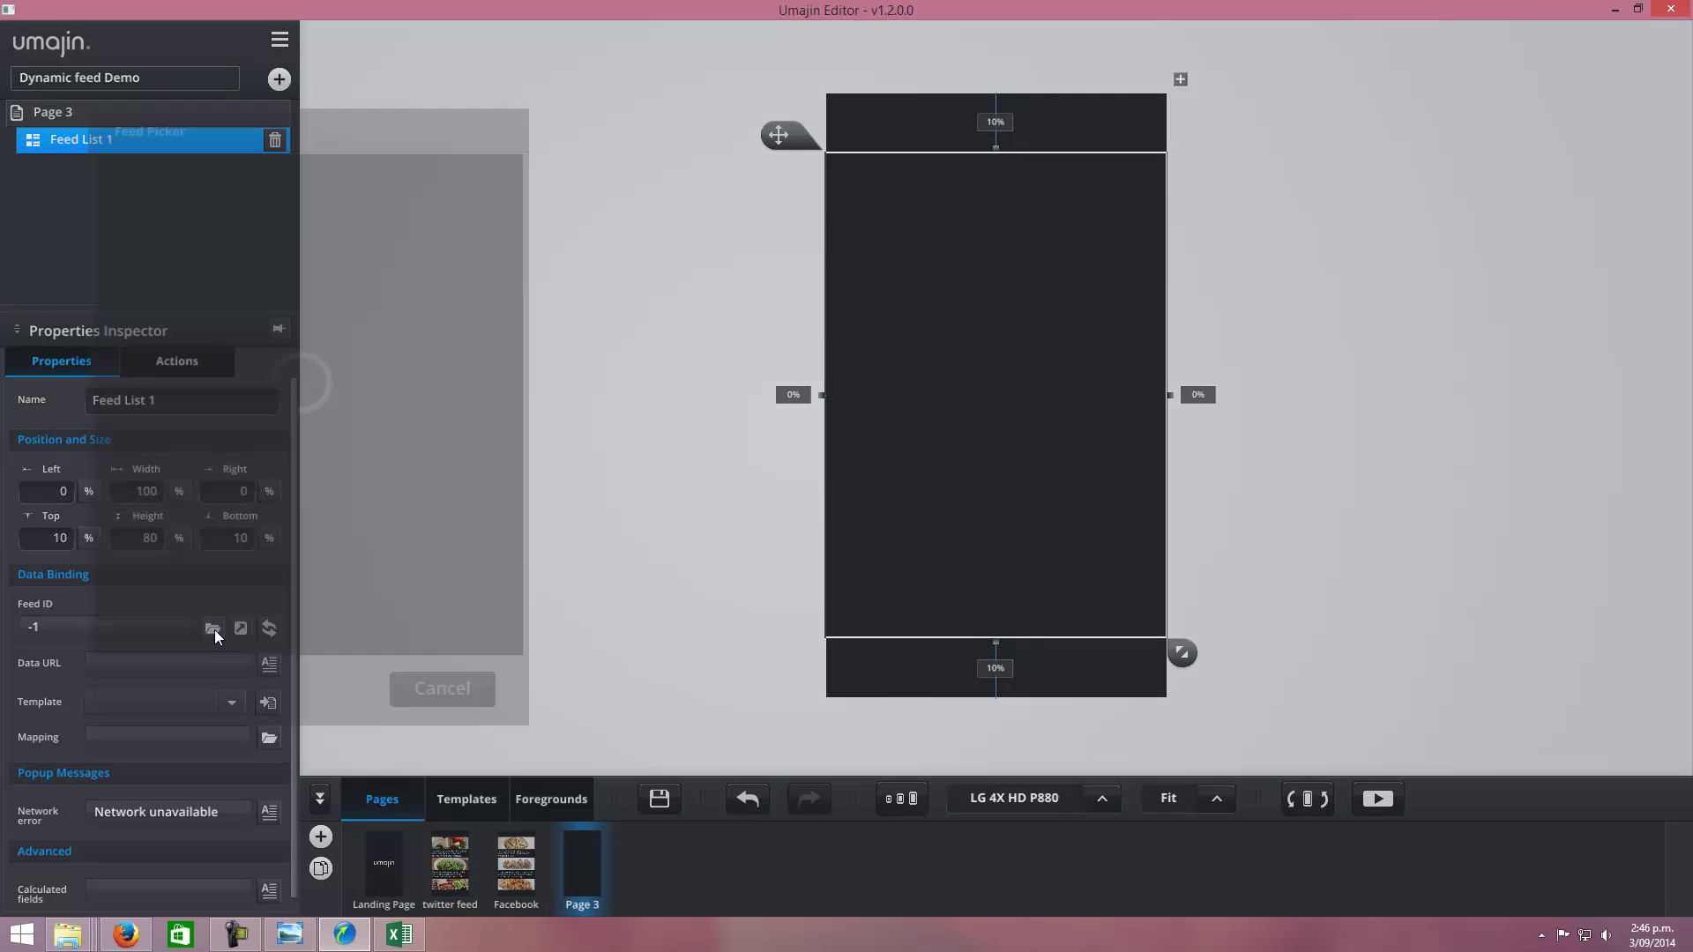
left_click(161, 251)
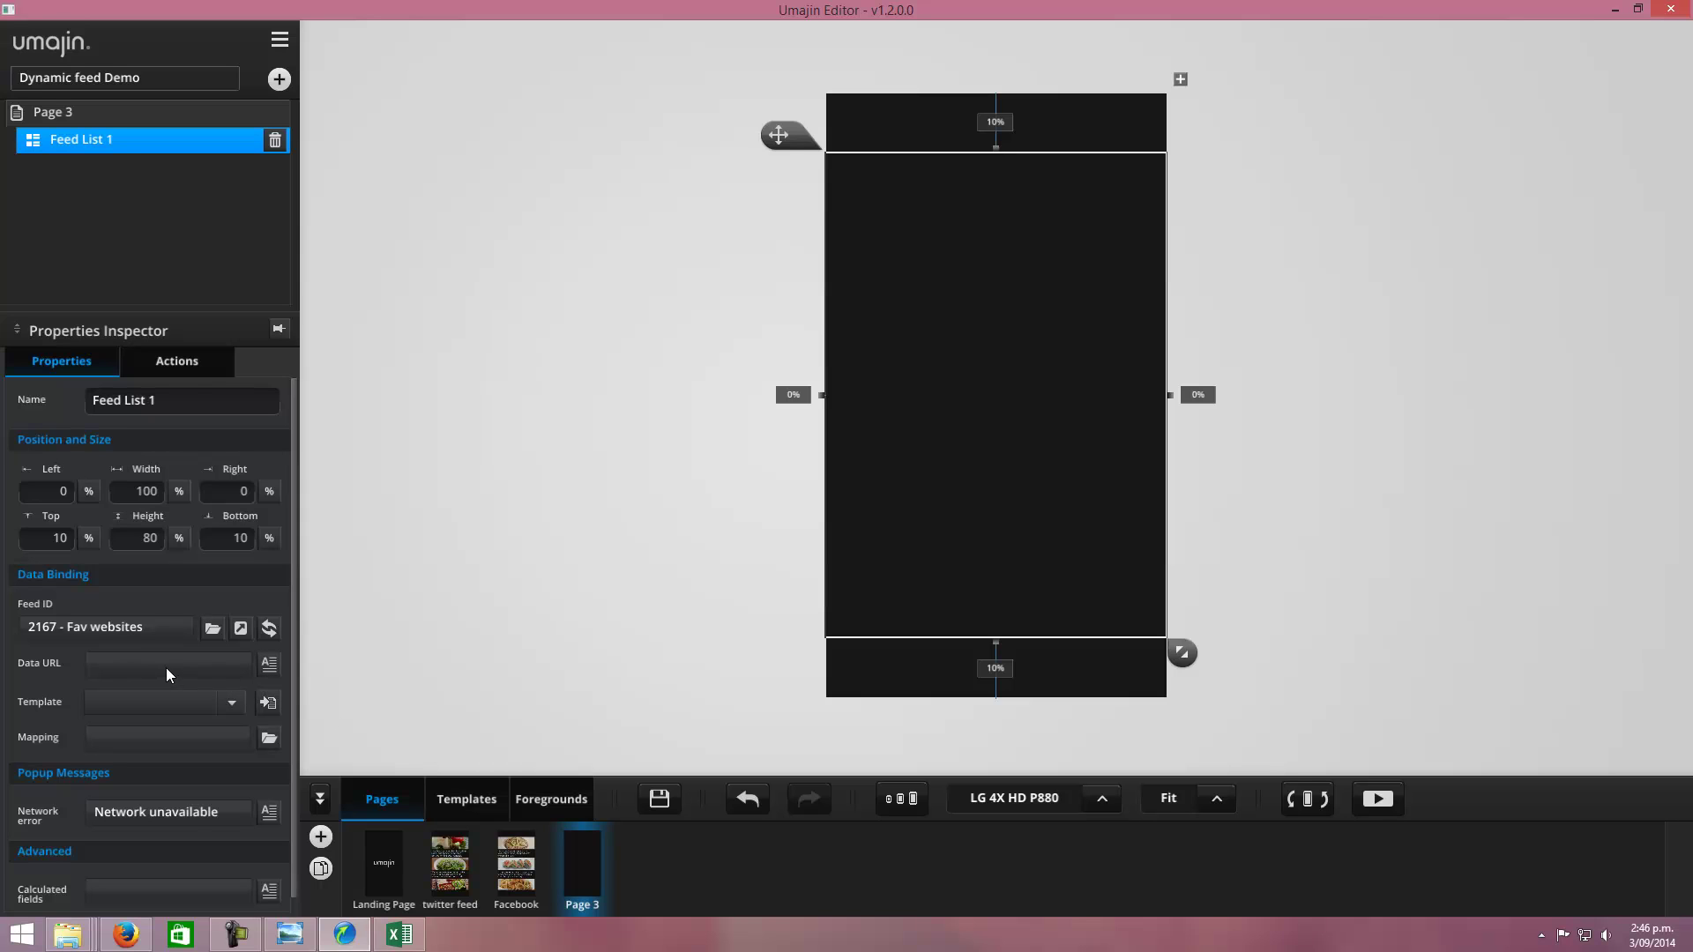
Create a new blank template alongside the existing one for the feed list
left_click(230, 704)
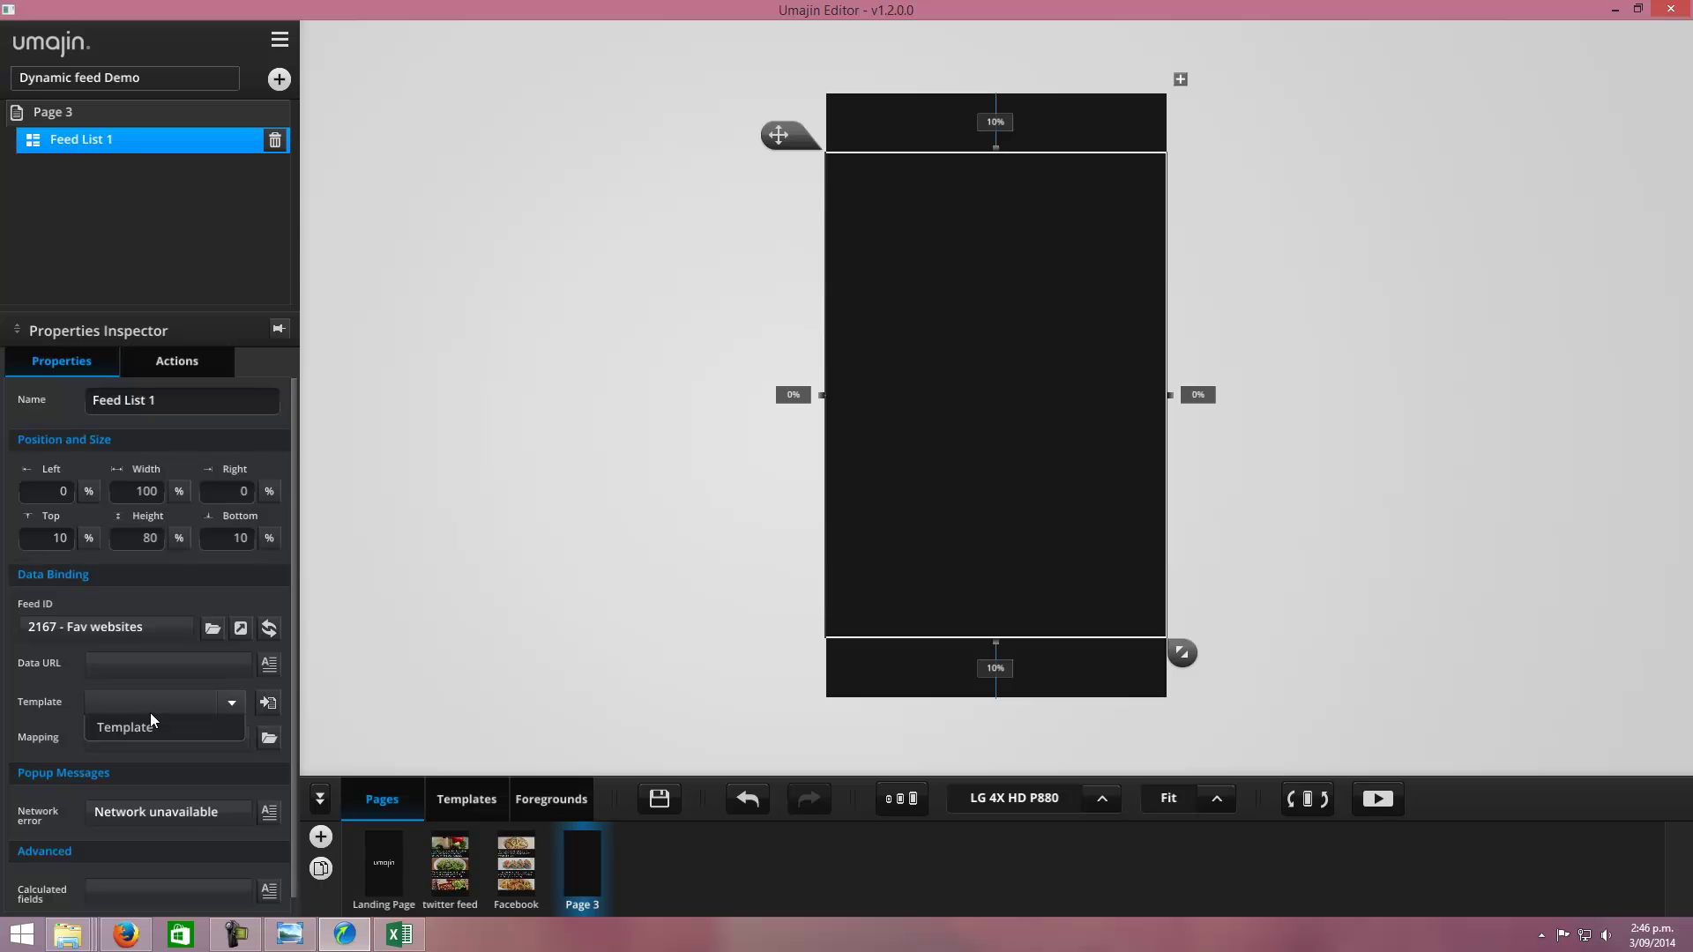
left_click(494, 722)
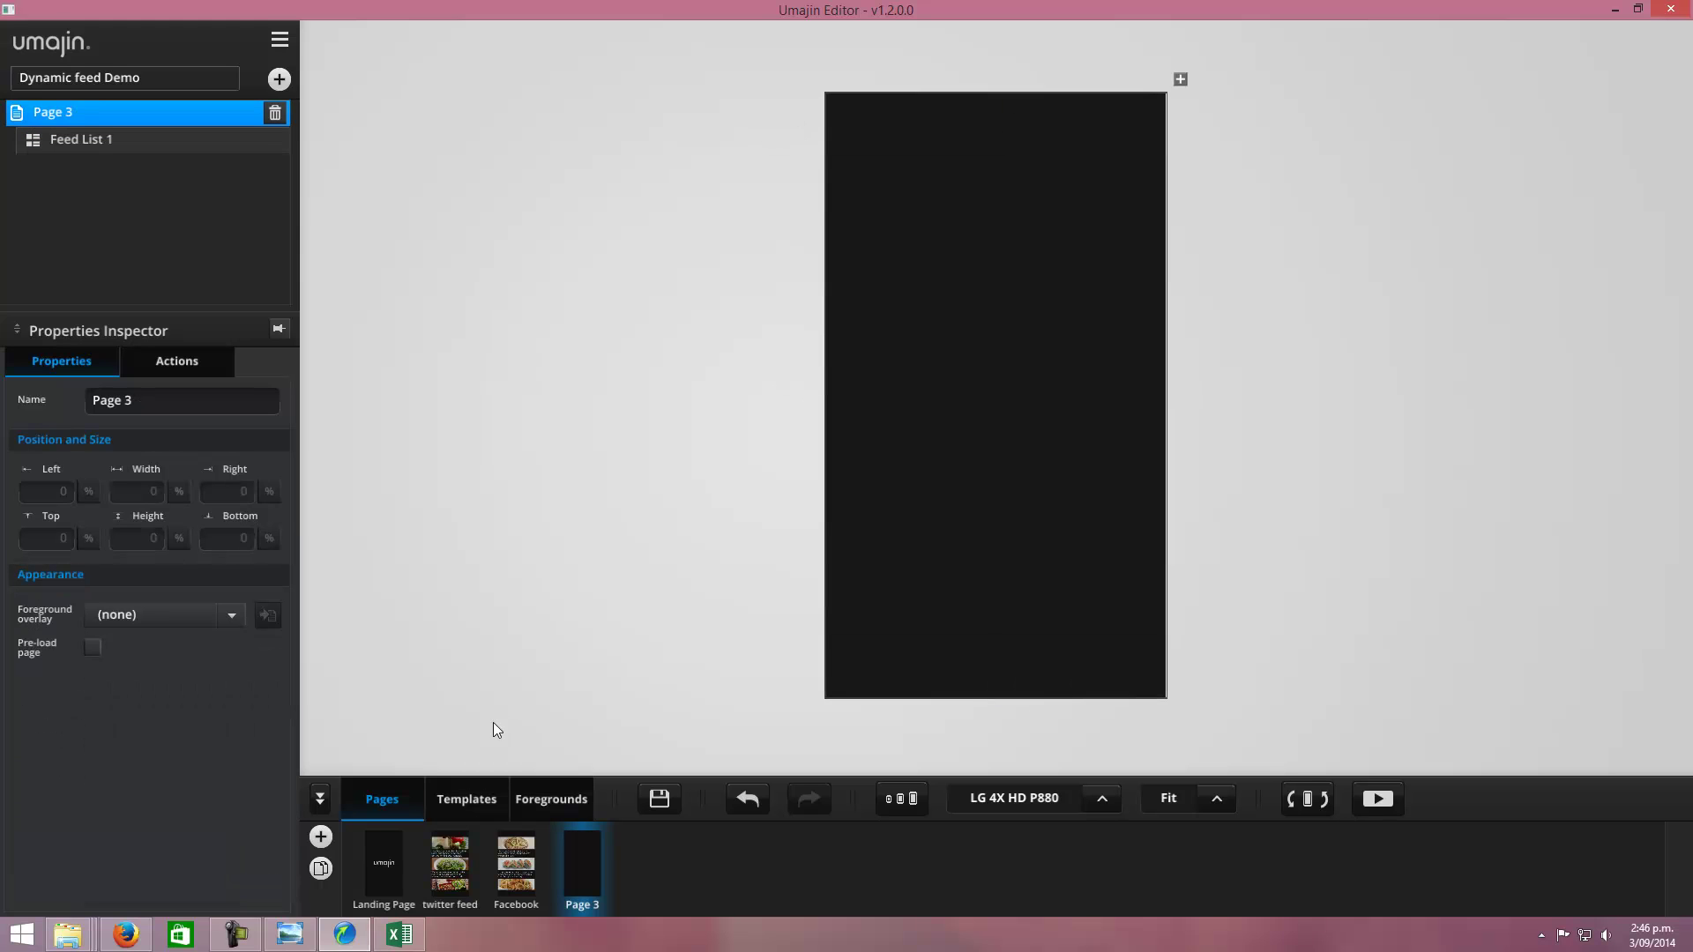
left_click(469, 800)
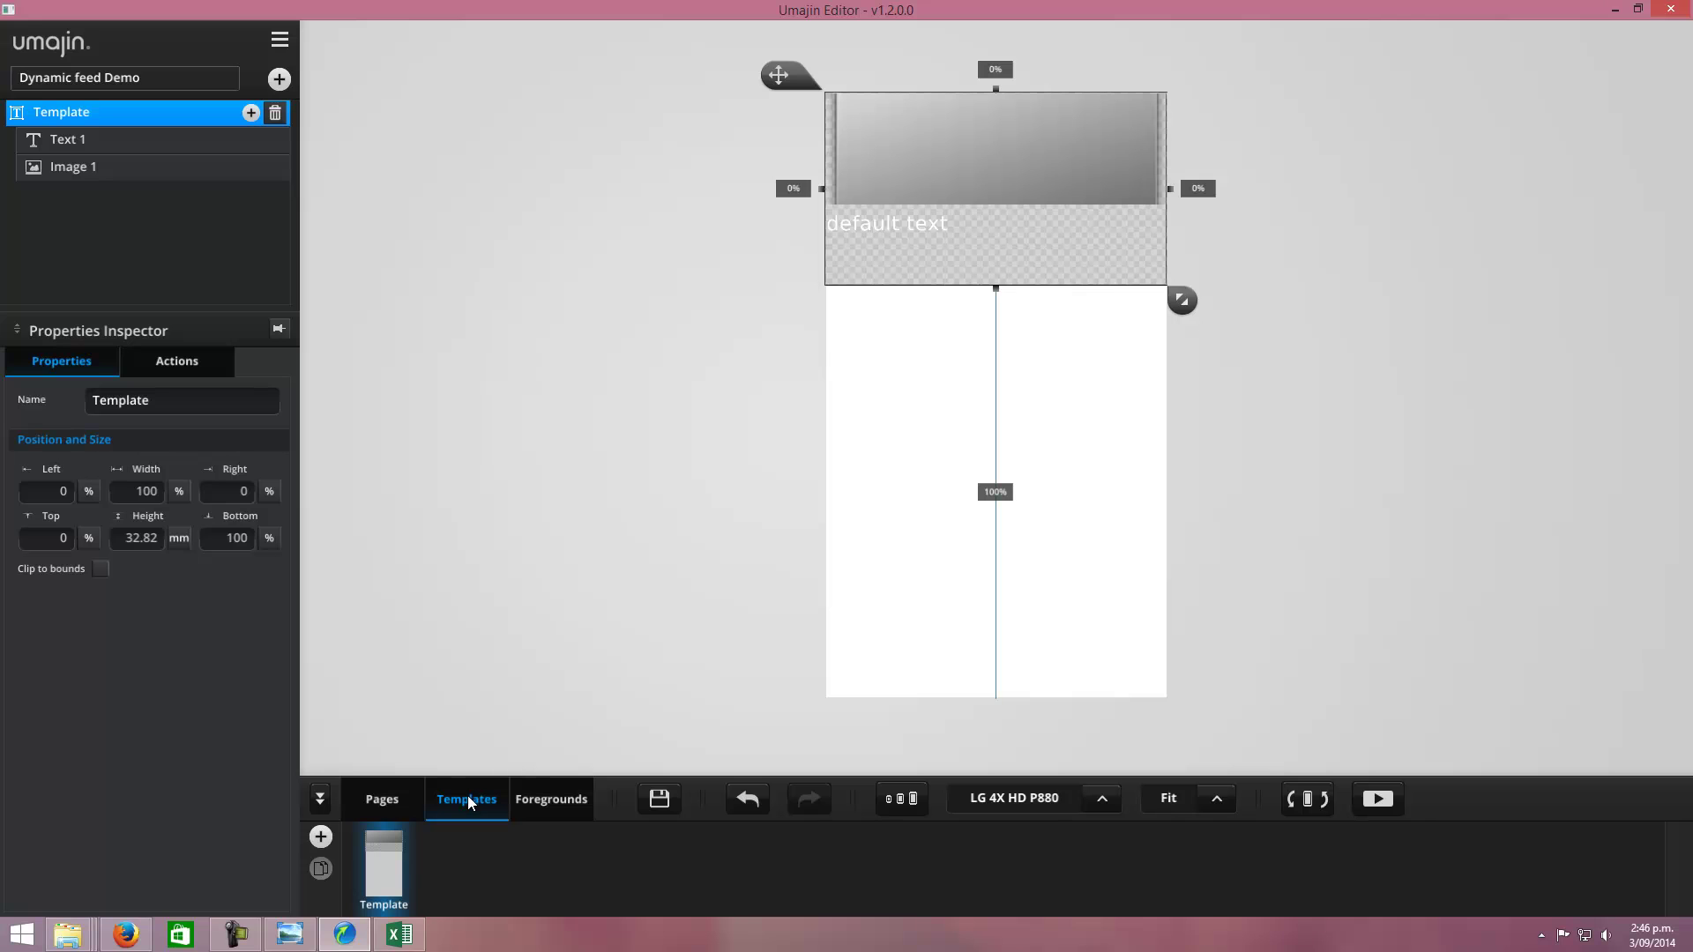
left_click(320, 837)
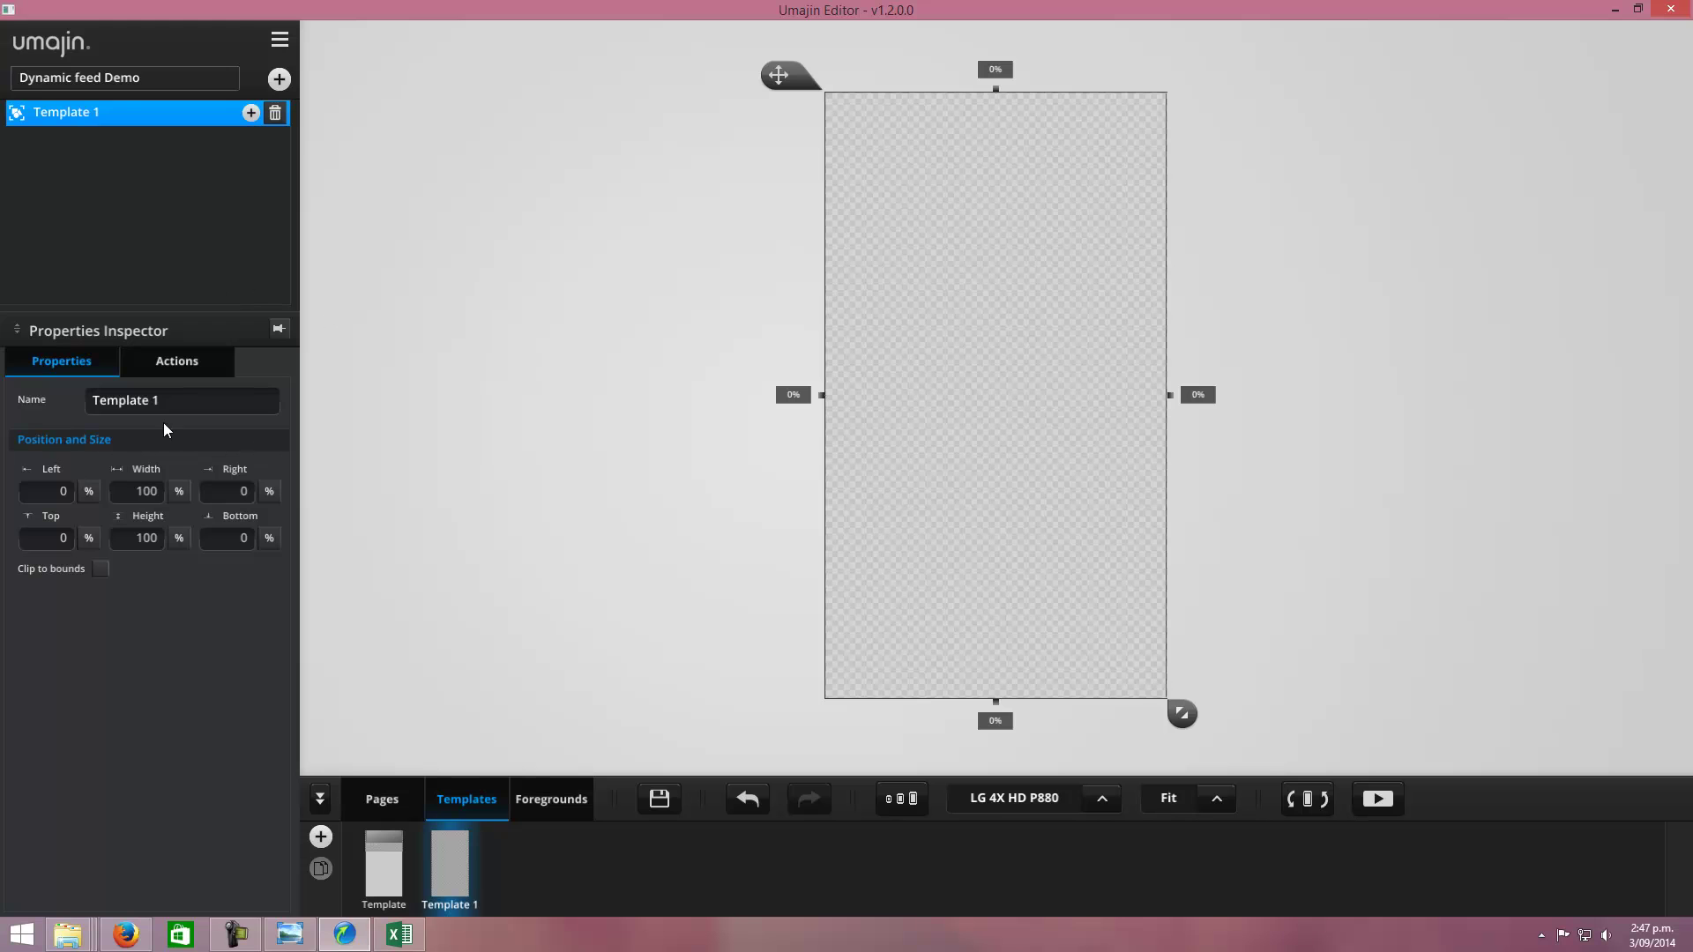
Insert a basic Text component into the new template
left_click(280, 80)
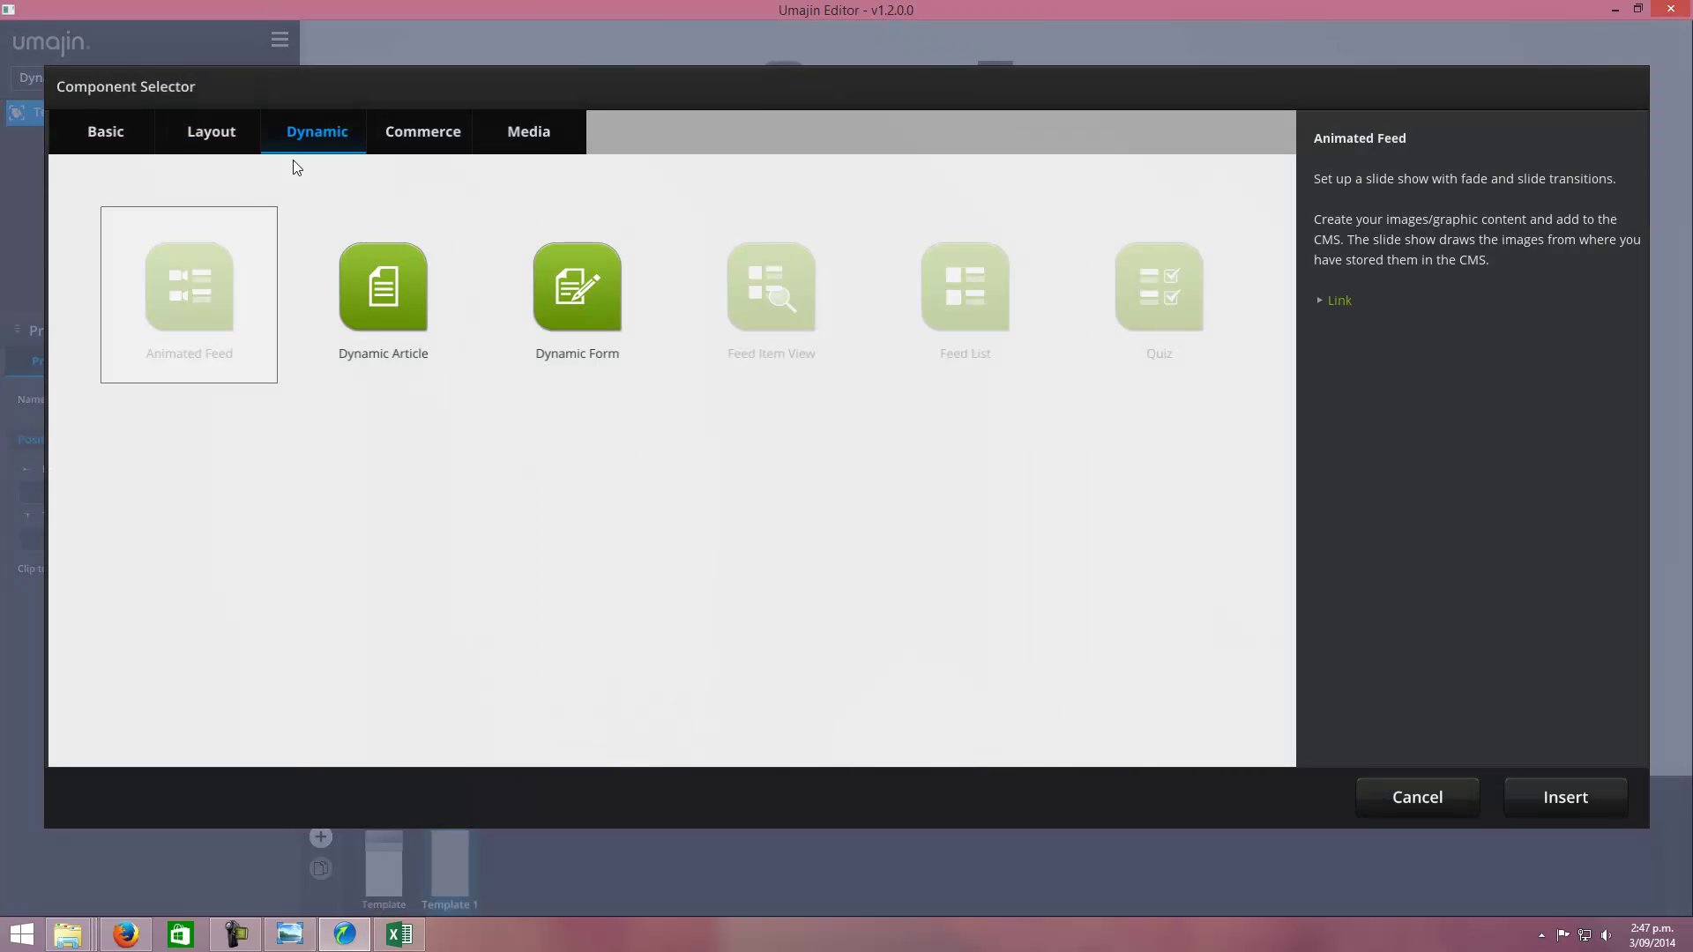
left_click(113, 131)
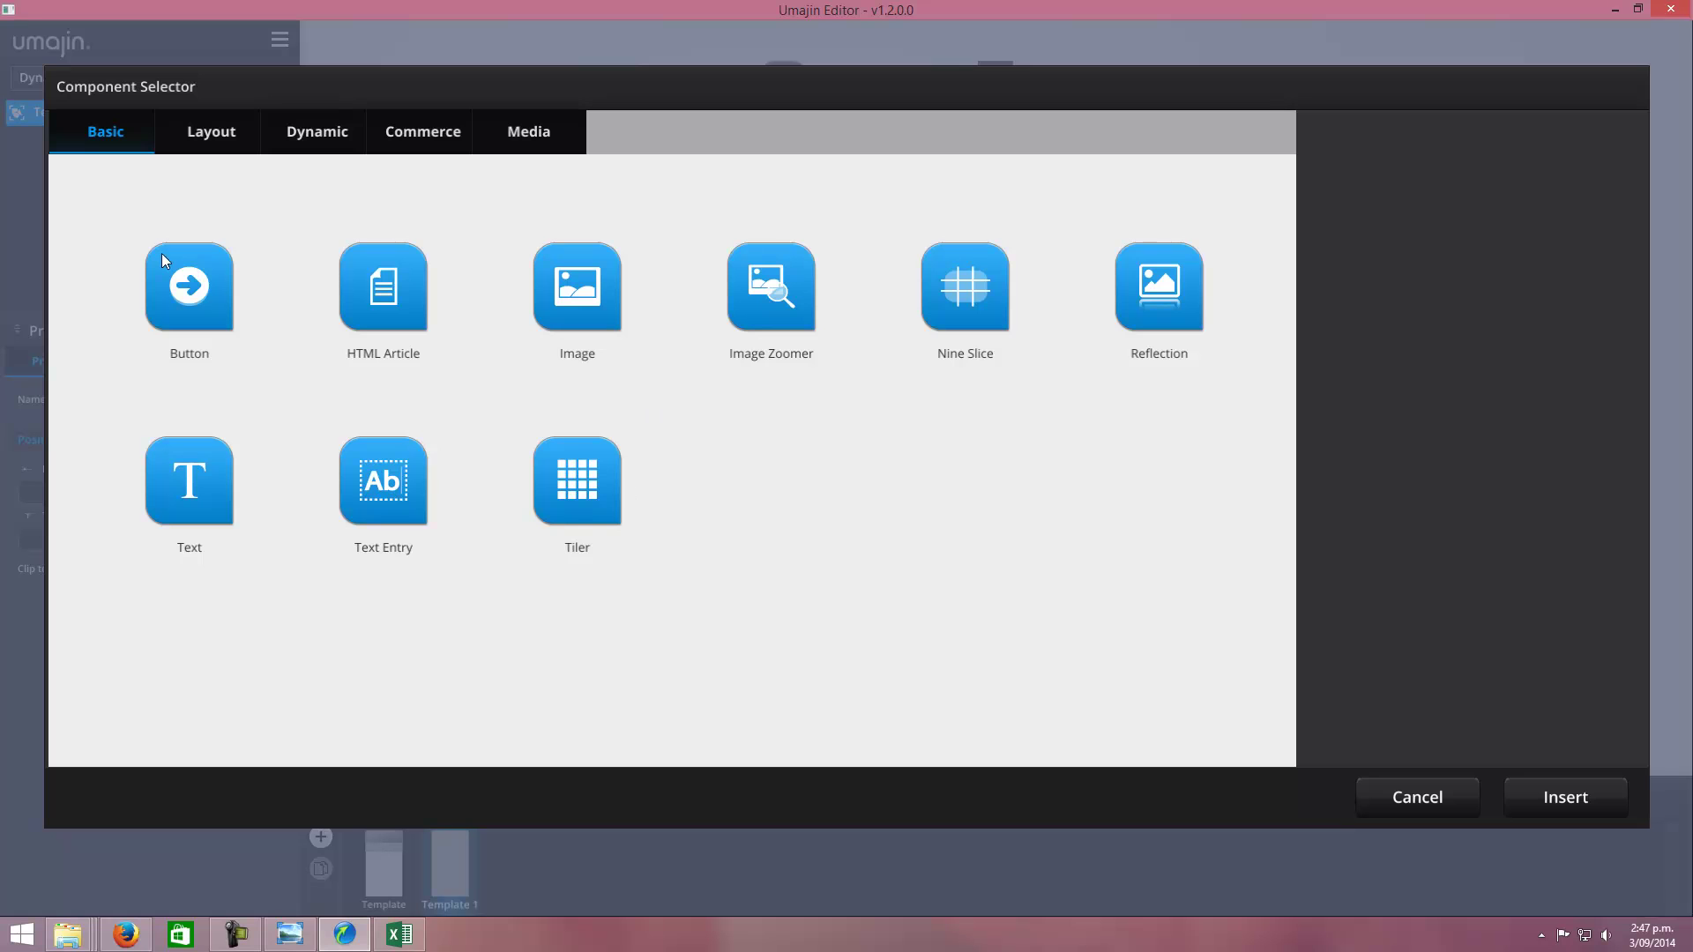
left_click(169, 527)
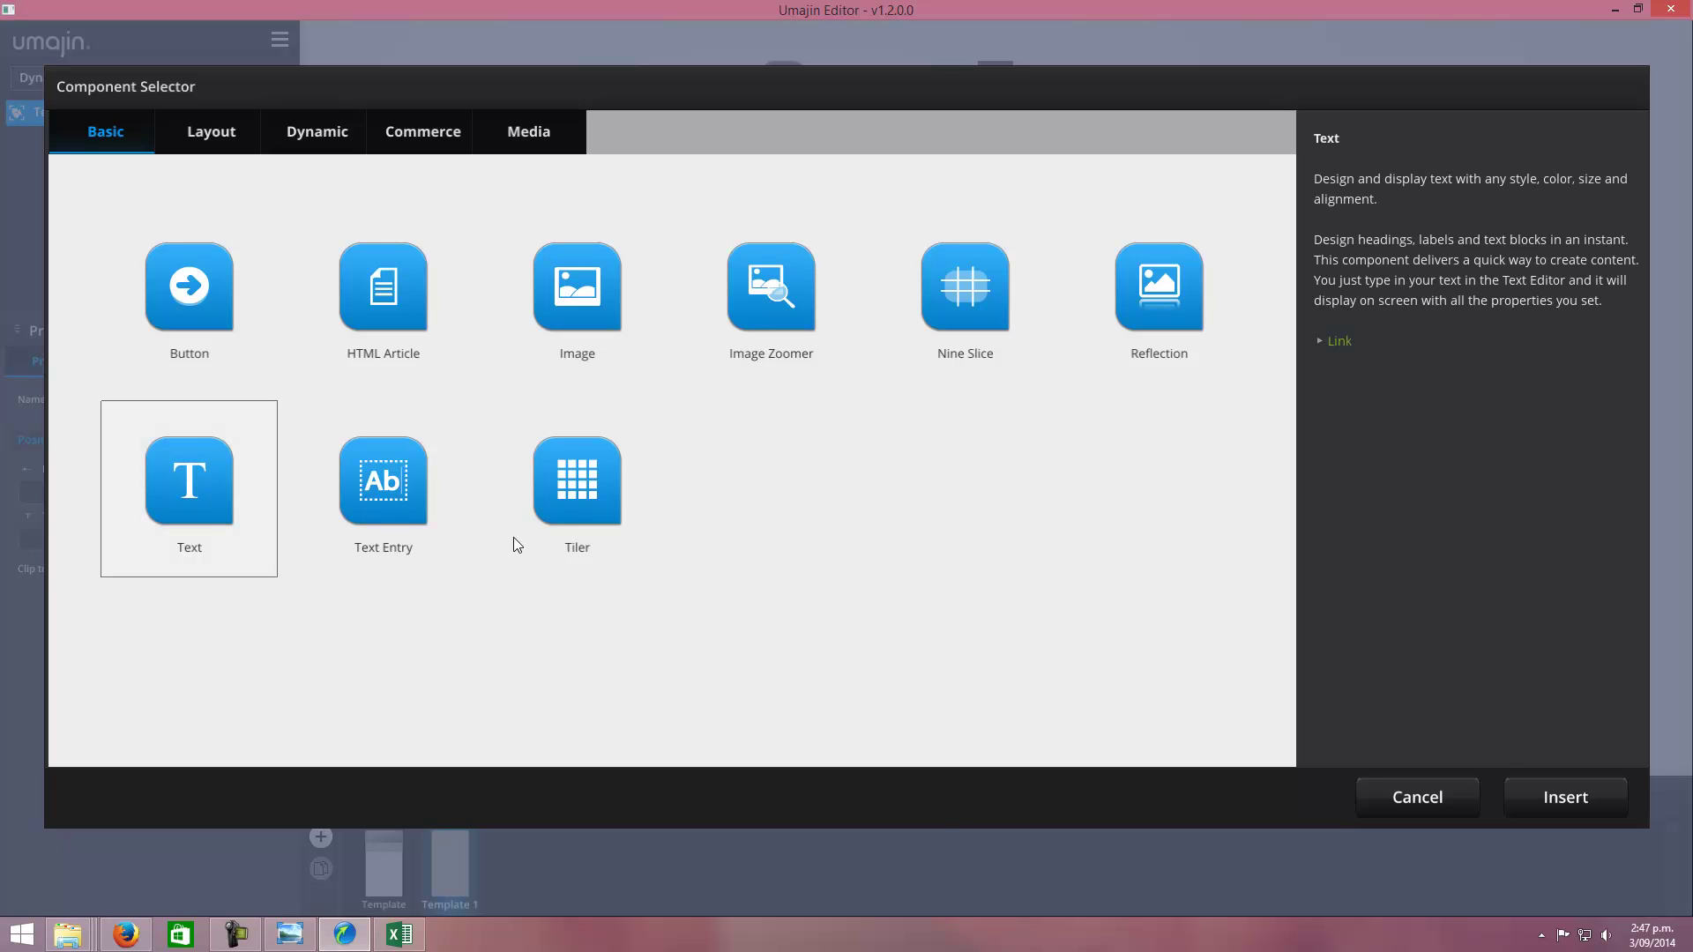
left_click(1564, 798)
Place the text at the template's top edge, full width and about 6% high, and switch its height unit to millimetres
left_click_drag(952, 356, 919, 113)
left_click_drag(1114, 231, 1181, 148)
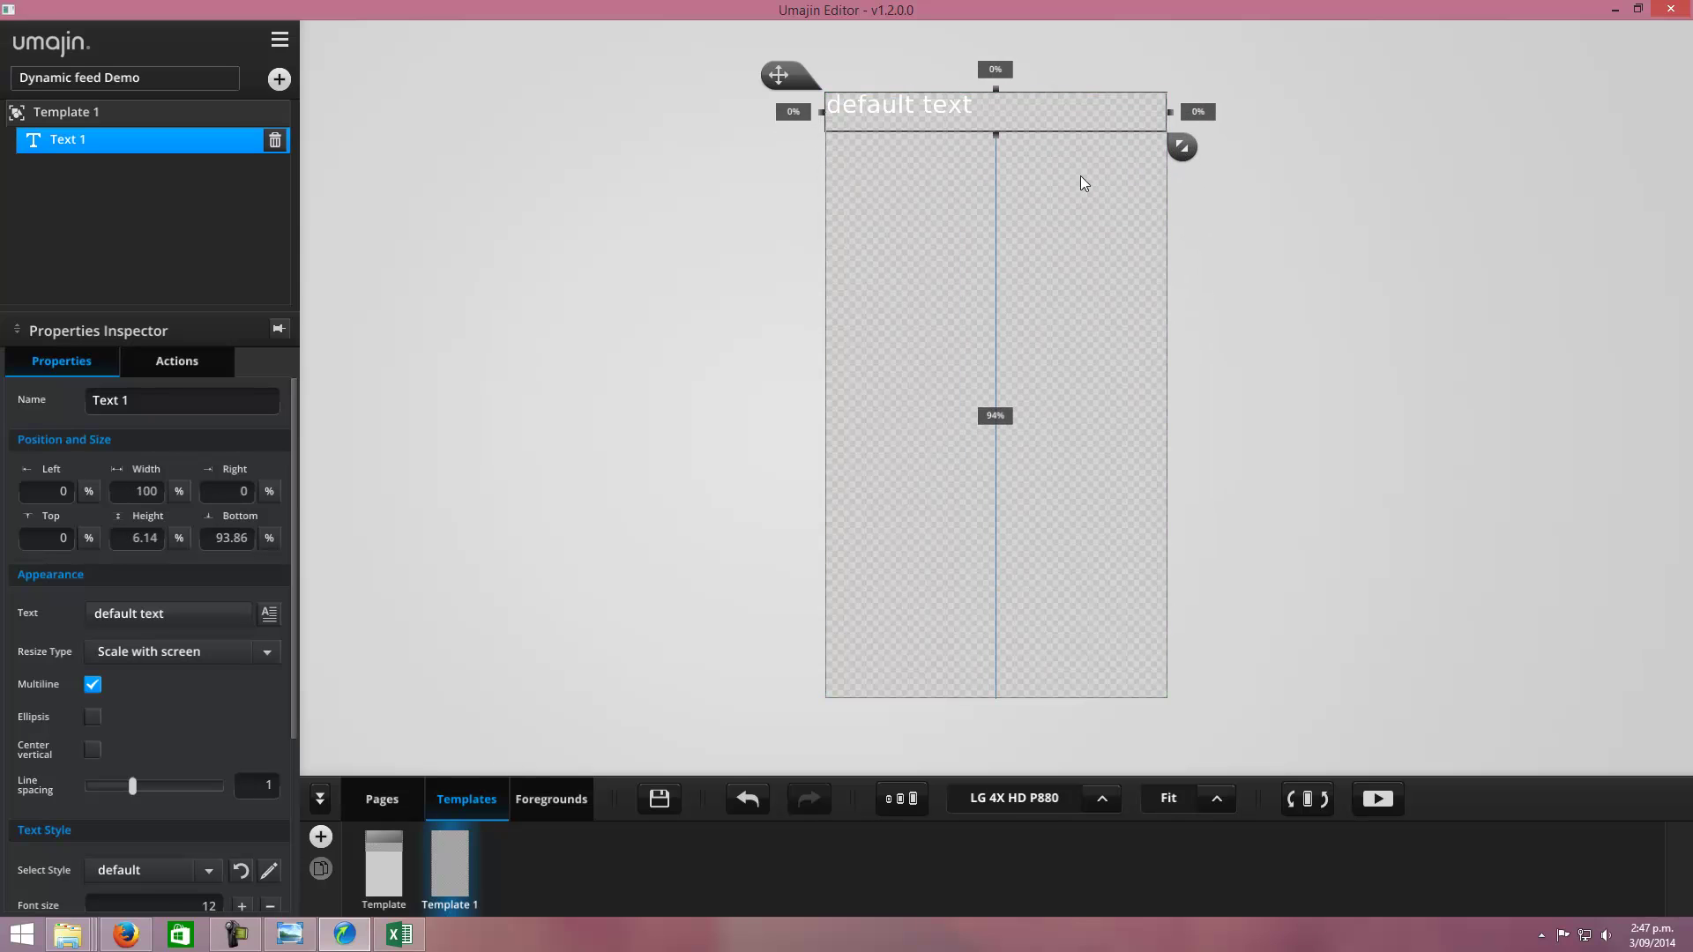
left_click(179, 539)
Shrink Template 1 to the height of its text, about 6%, and switch its height unit to millimetres
left_click(1138, 434)
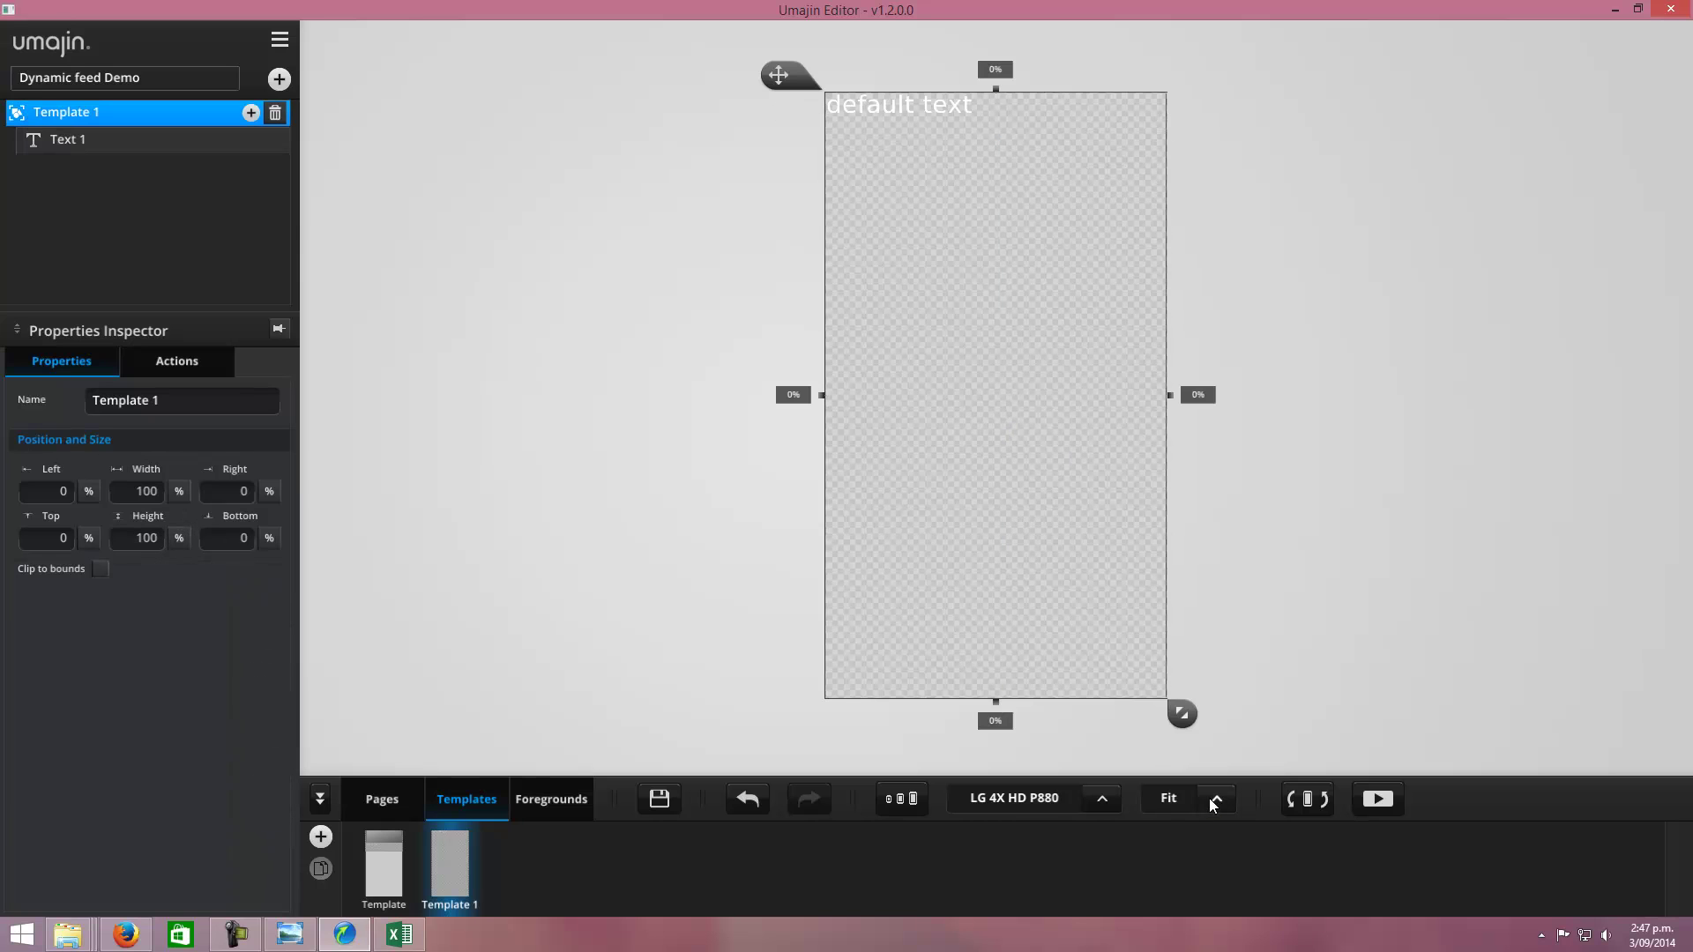
left_click_drag(1182, 714, 1181, 146)
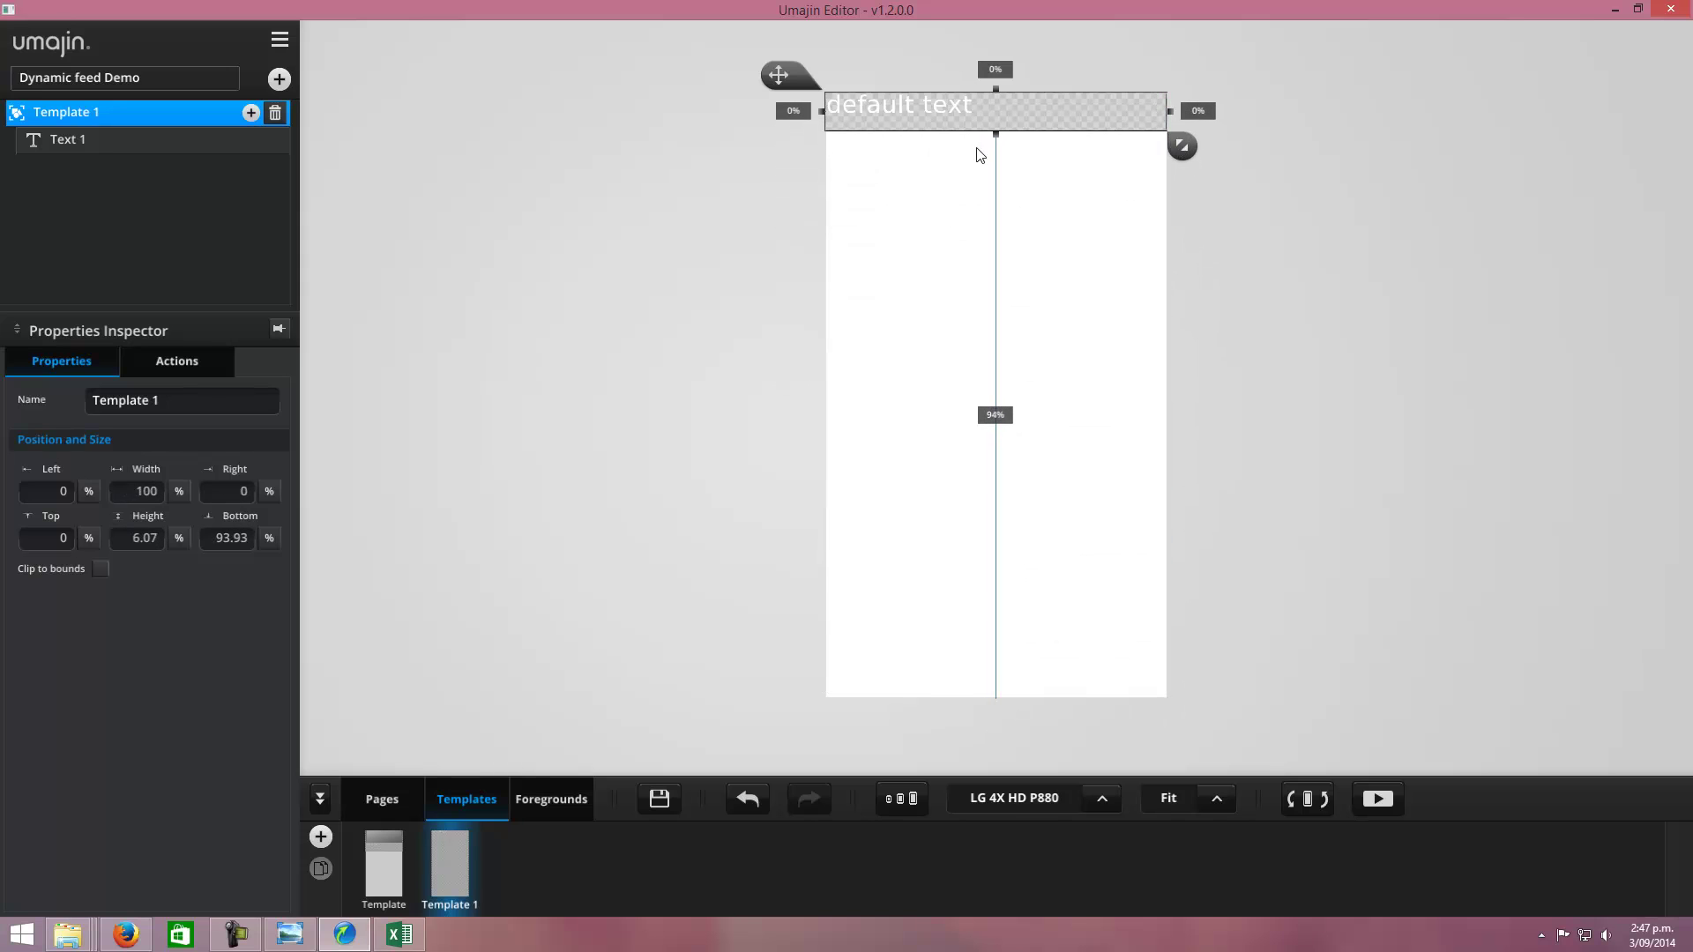
left_click(178, 538)
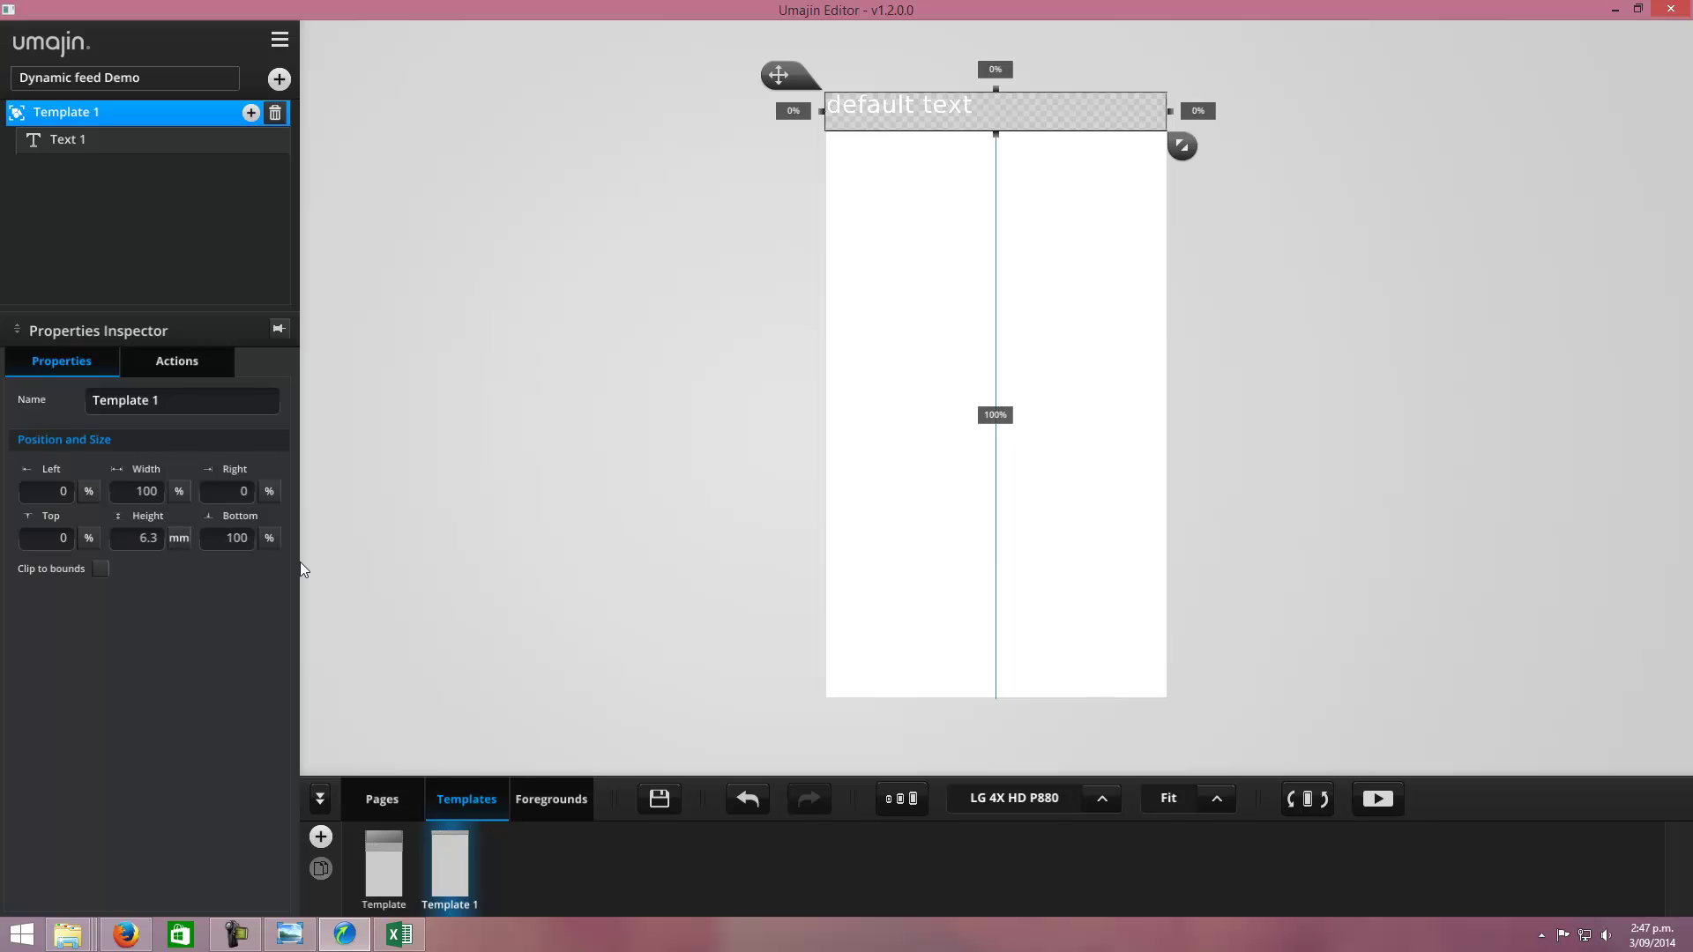
left_click(924, 98)
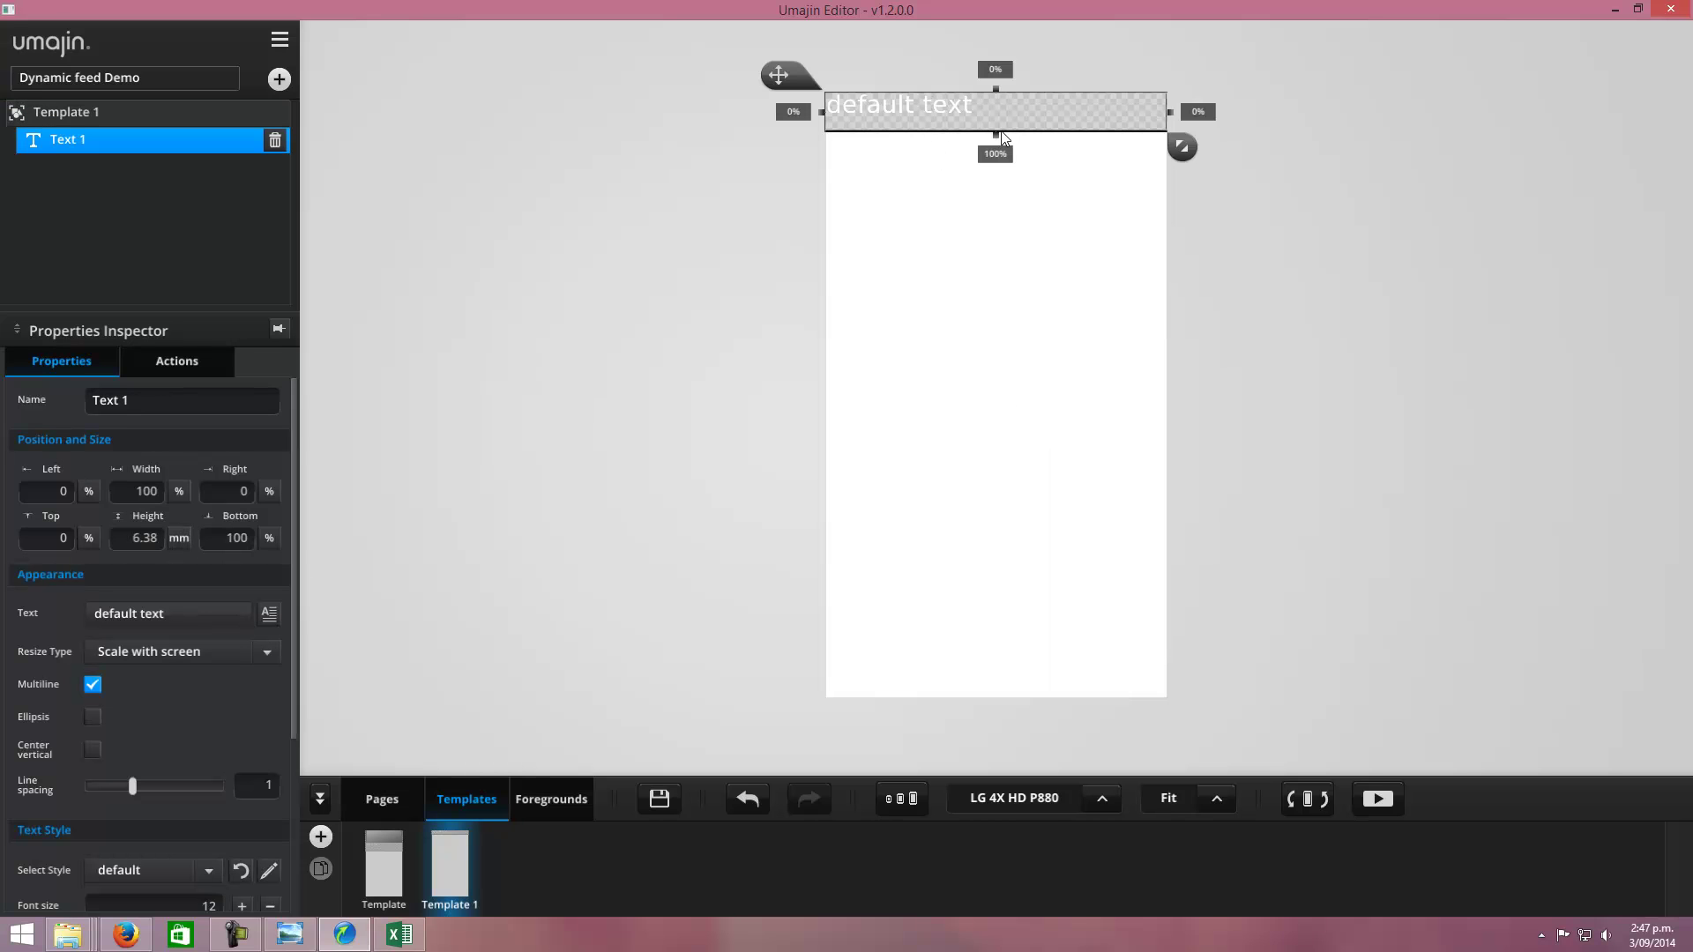
Look at the templates available for the feed list on Page 3
left_click(383, 800)
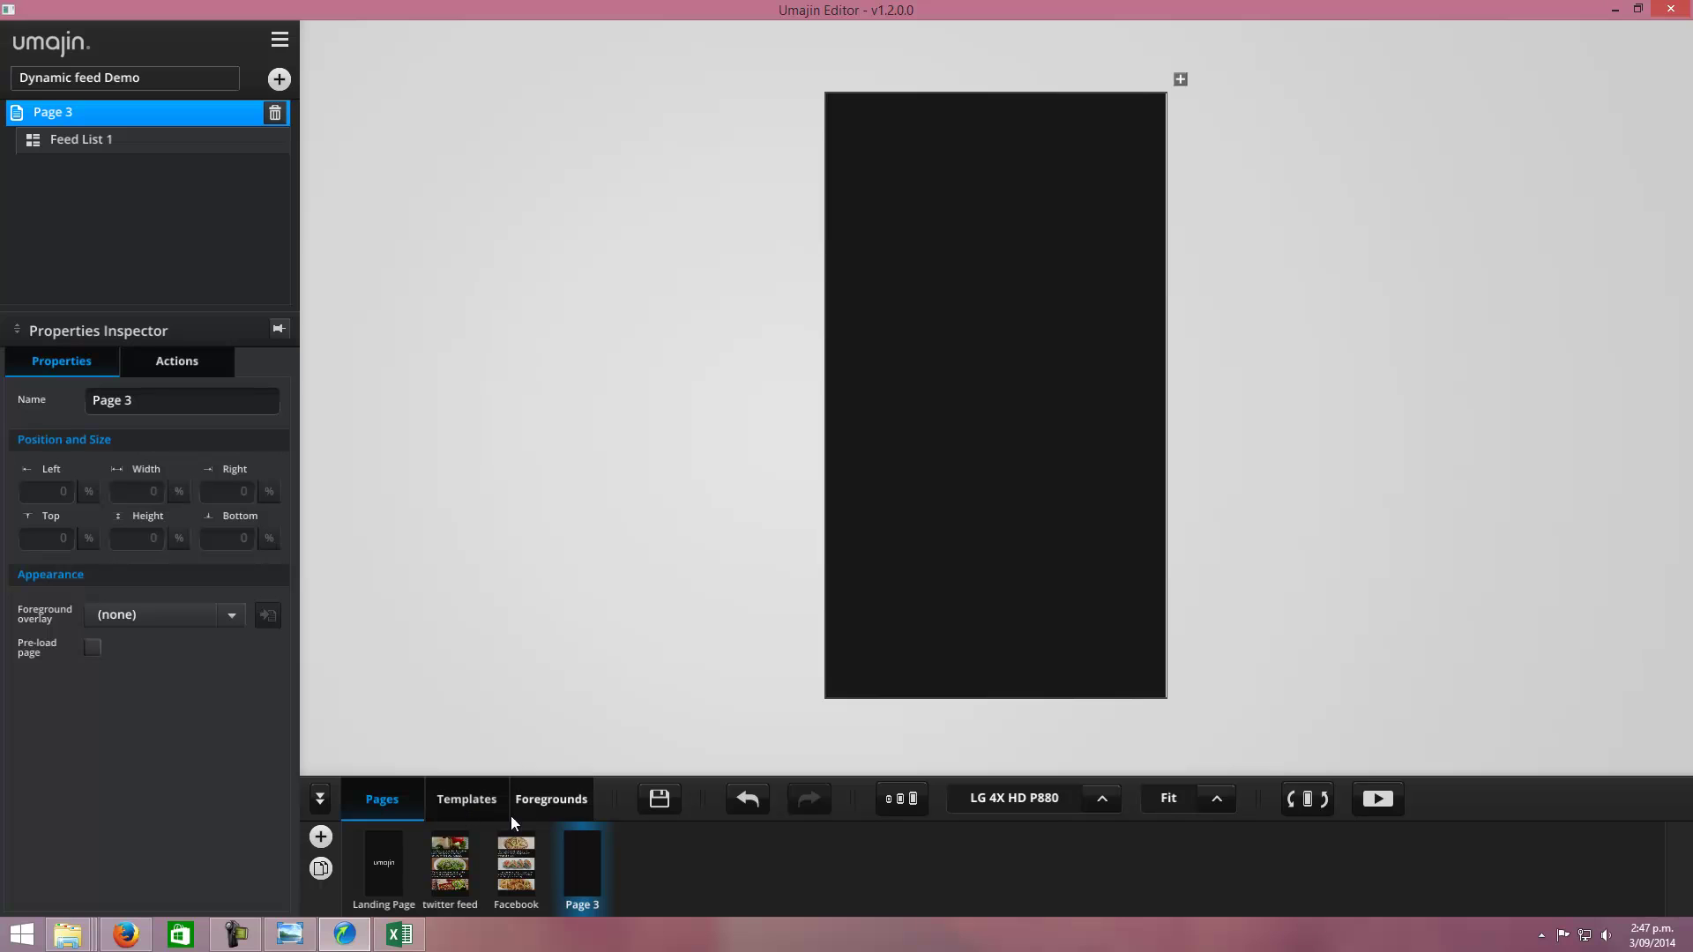
left_click(88, 143)
left_click(232, 704)
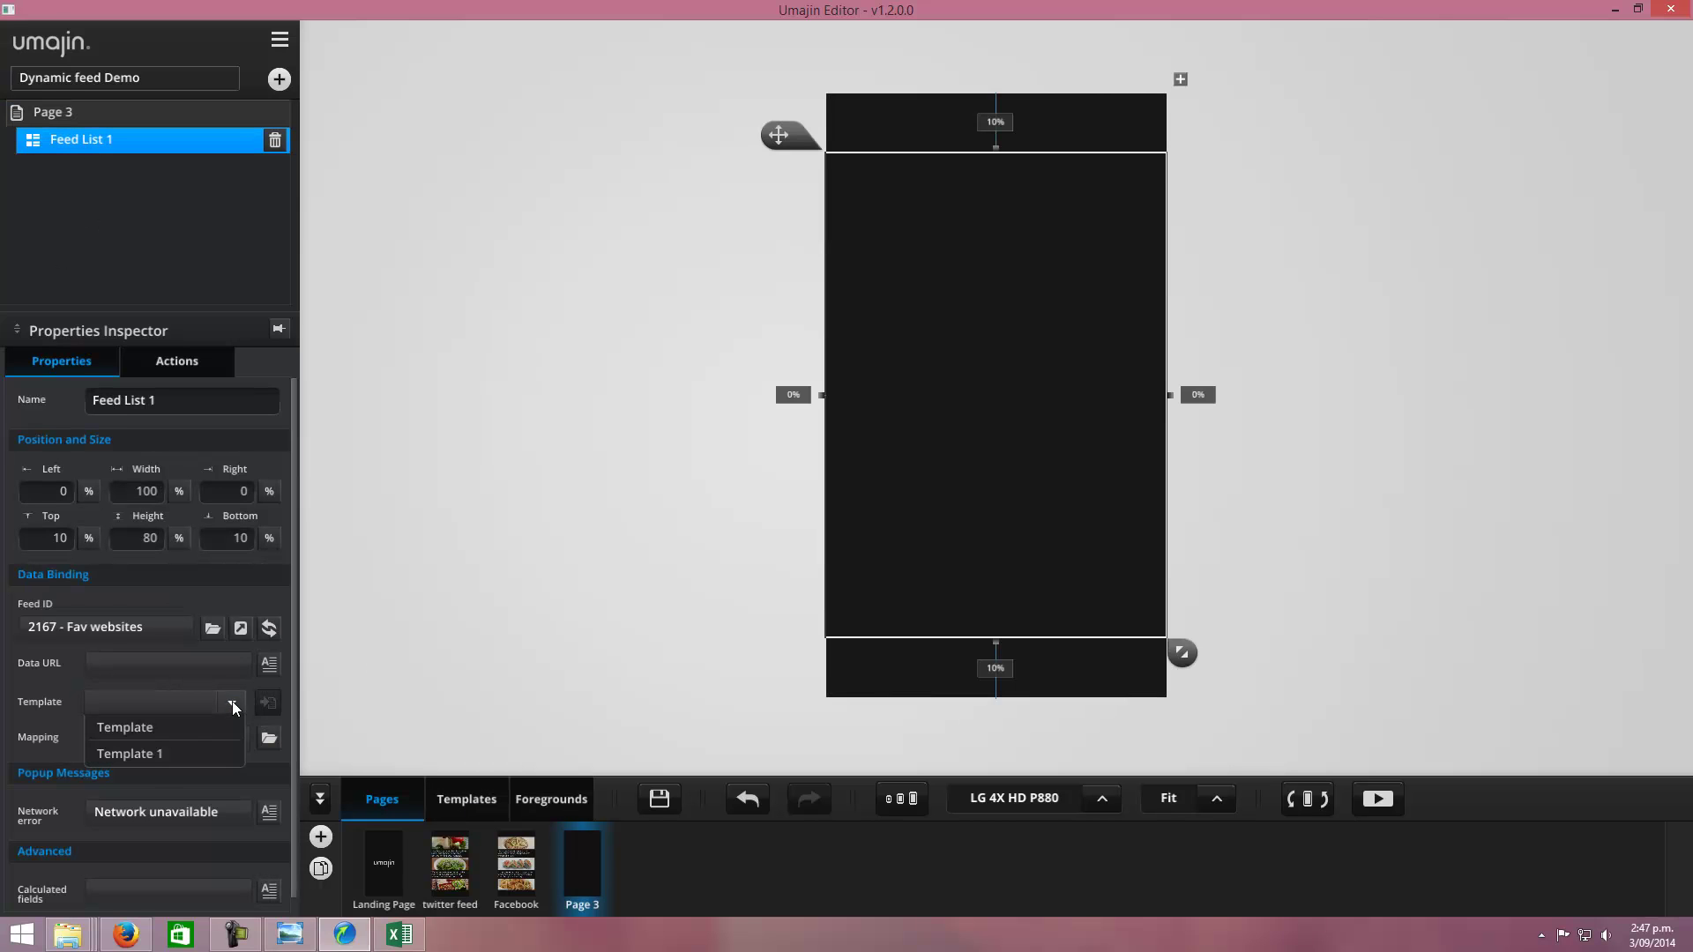
Rename Template 1 as favsites
left_click(459, 795)
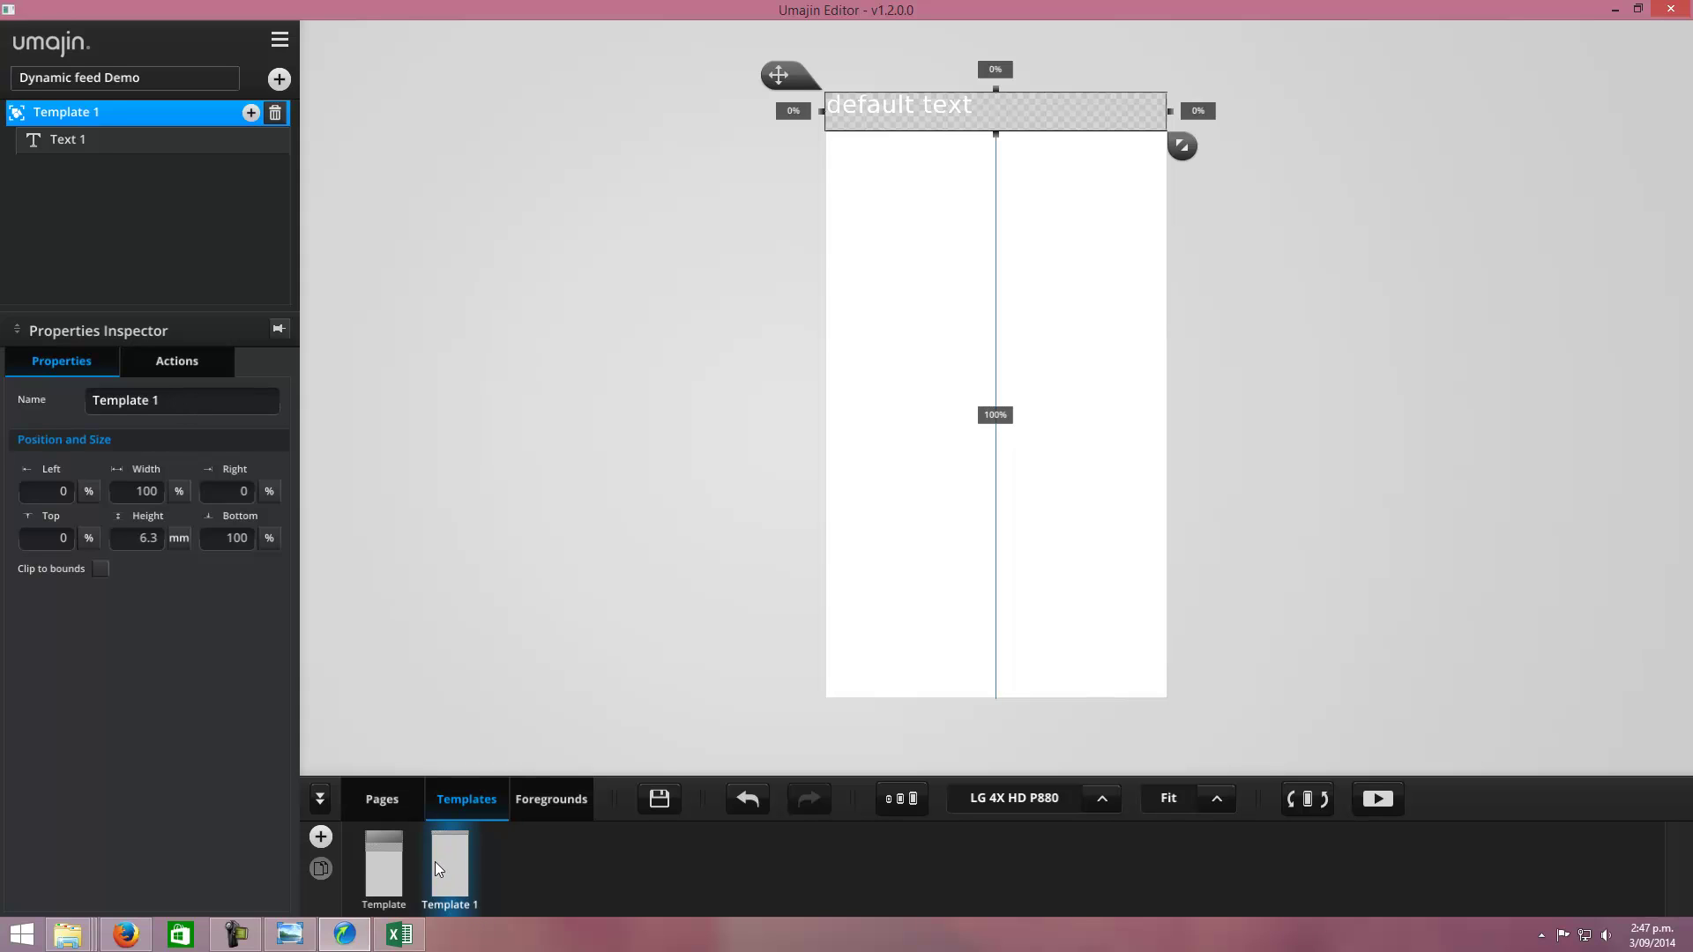
left_click_drag(177, 404, 29, 401)
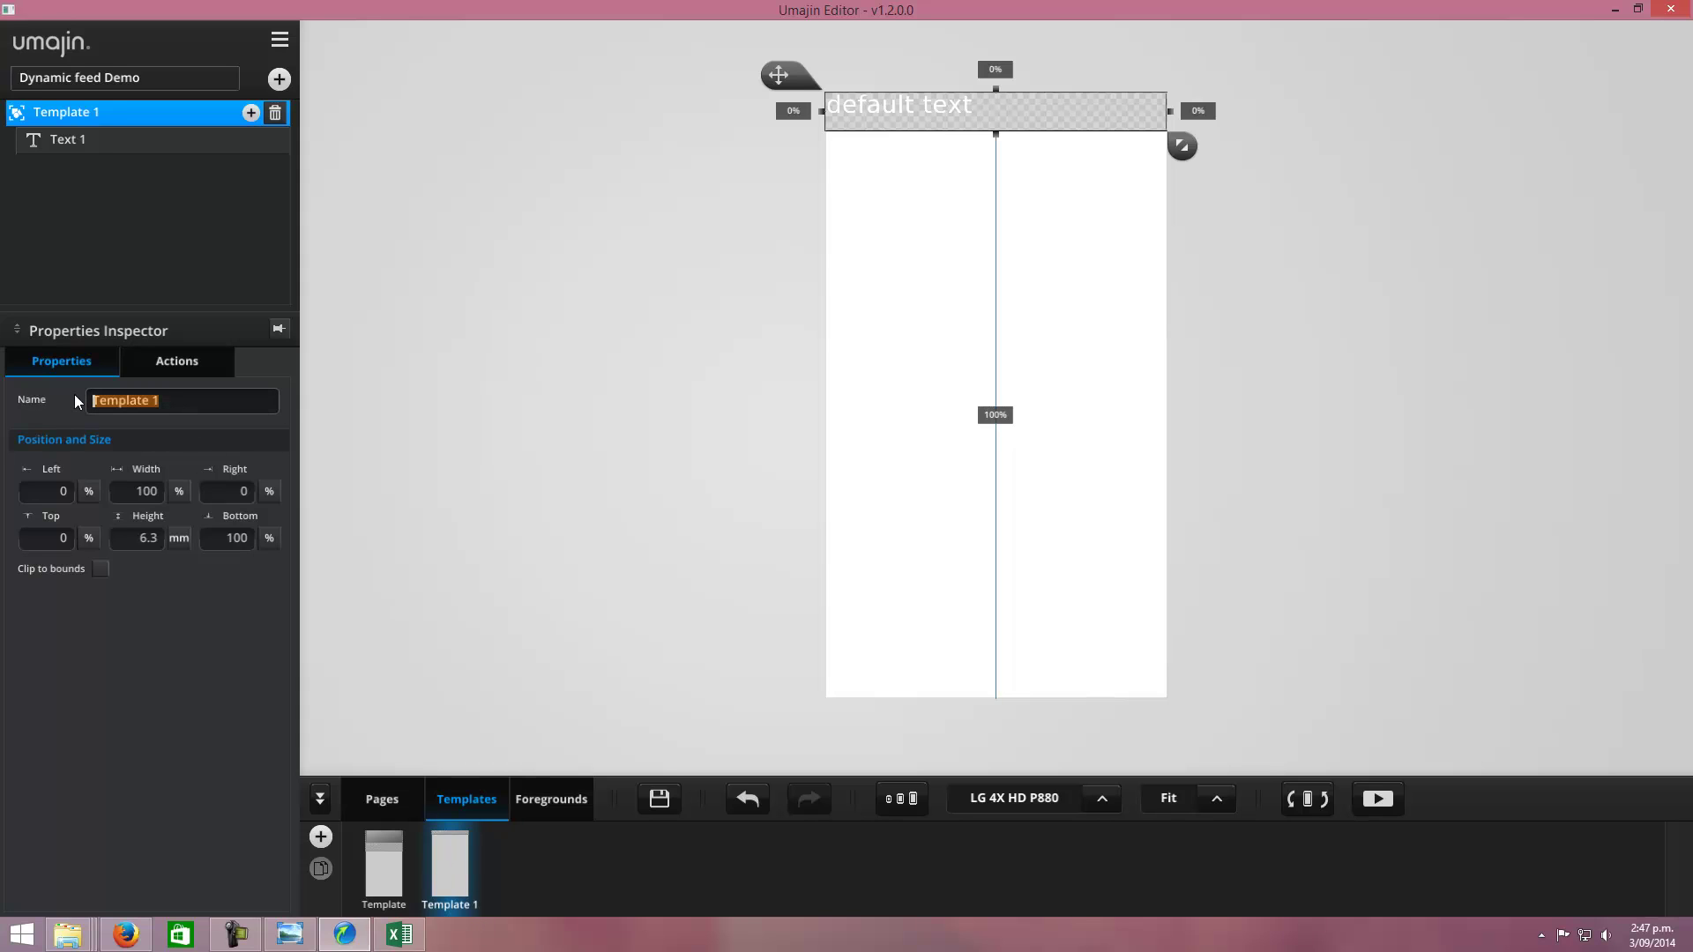
type("favsites")
left_click(157, 750)
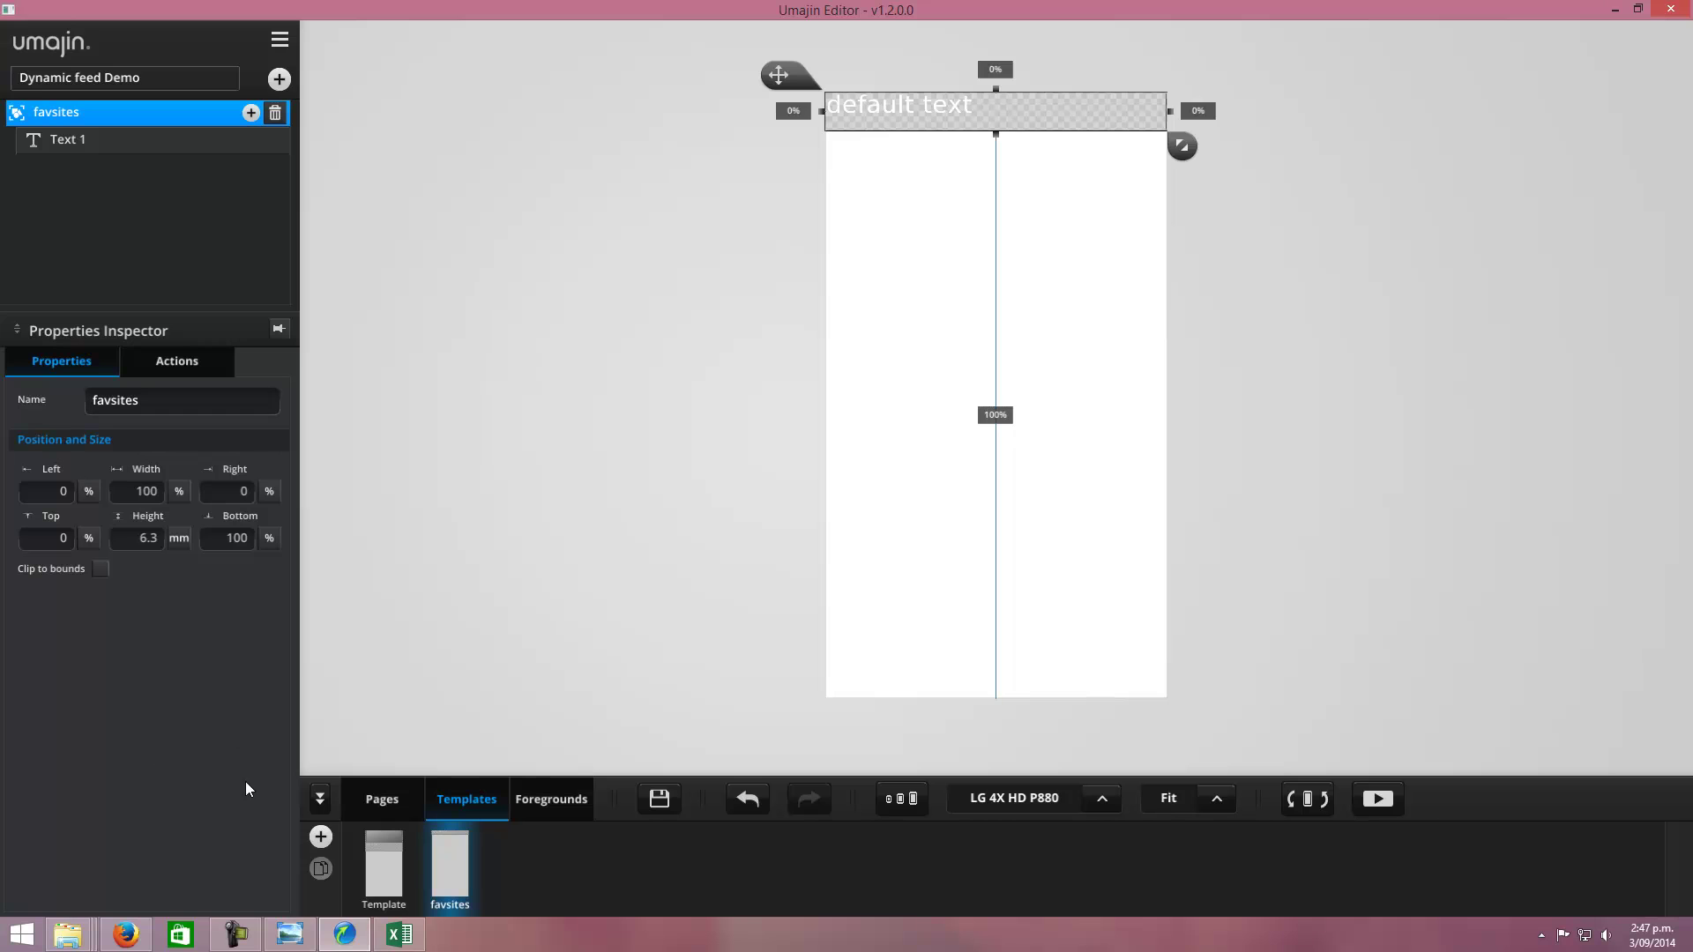
Rename the older template containing the image and text as genericfeed
left_click(385, 883)
left_click(166, 403)
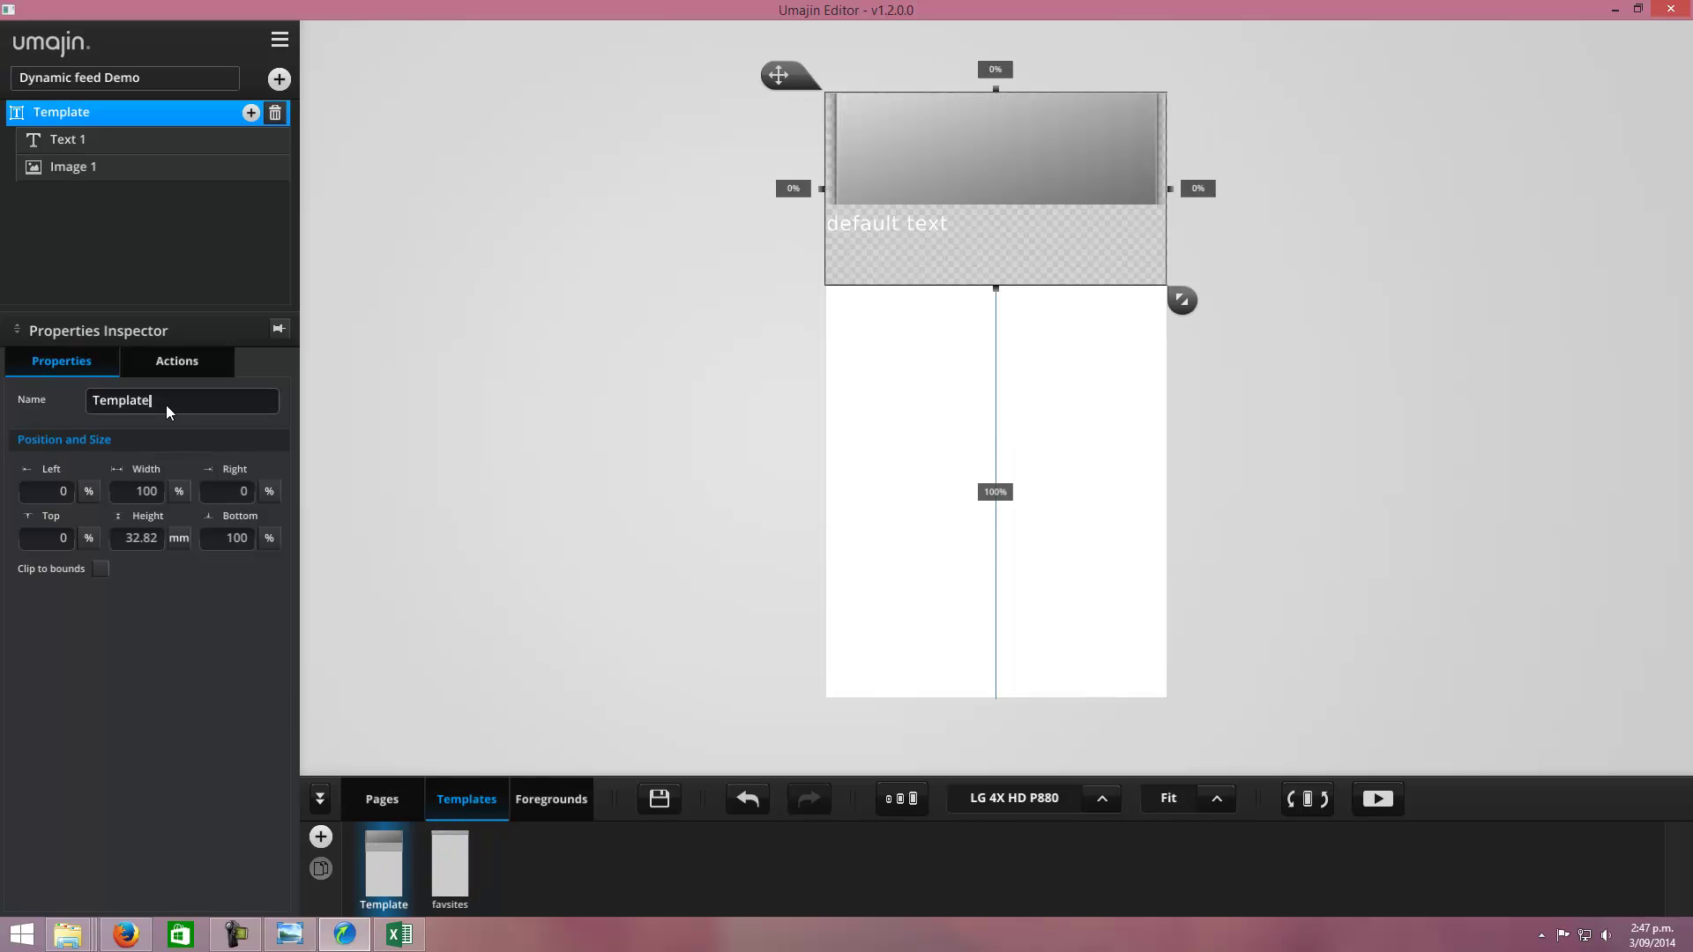
key("ctrl+a")
key("BackSpace")
type("genericfeed")
left_click(134, 766)
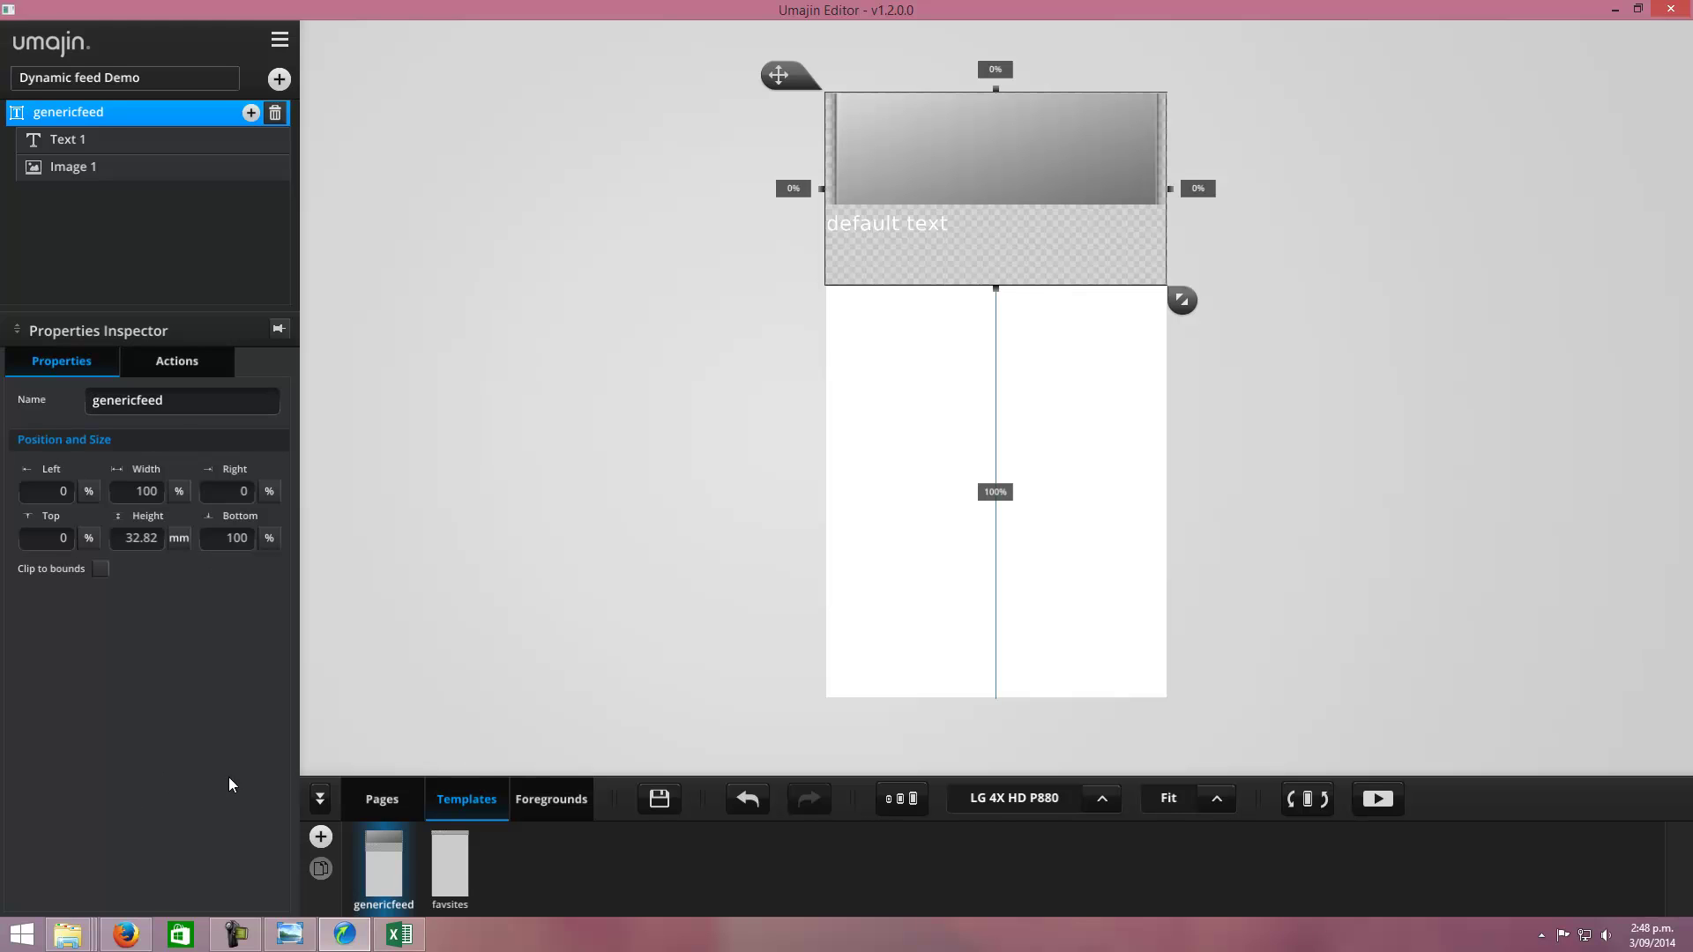
Rename Page 3 as manual feed
left_click(381, 799)
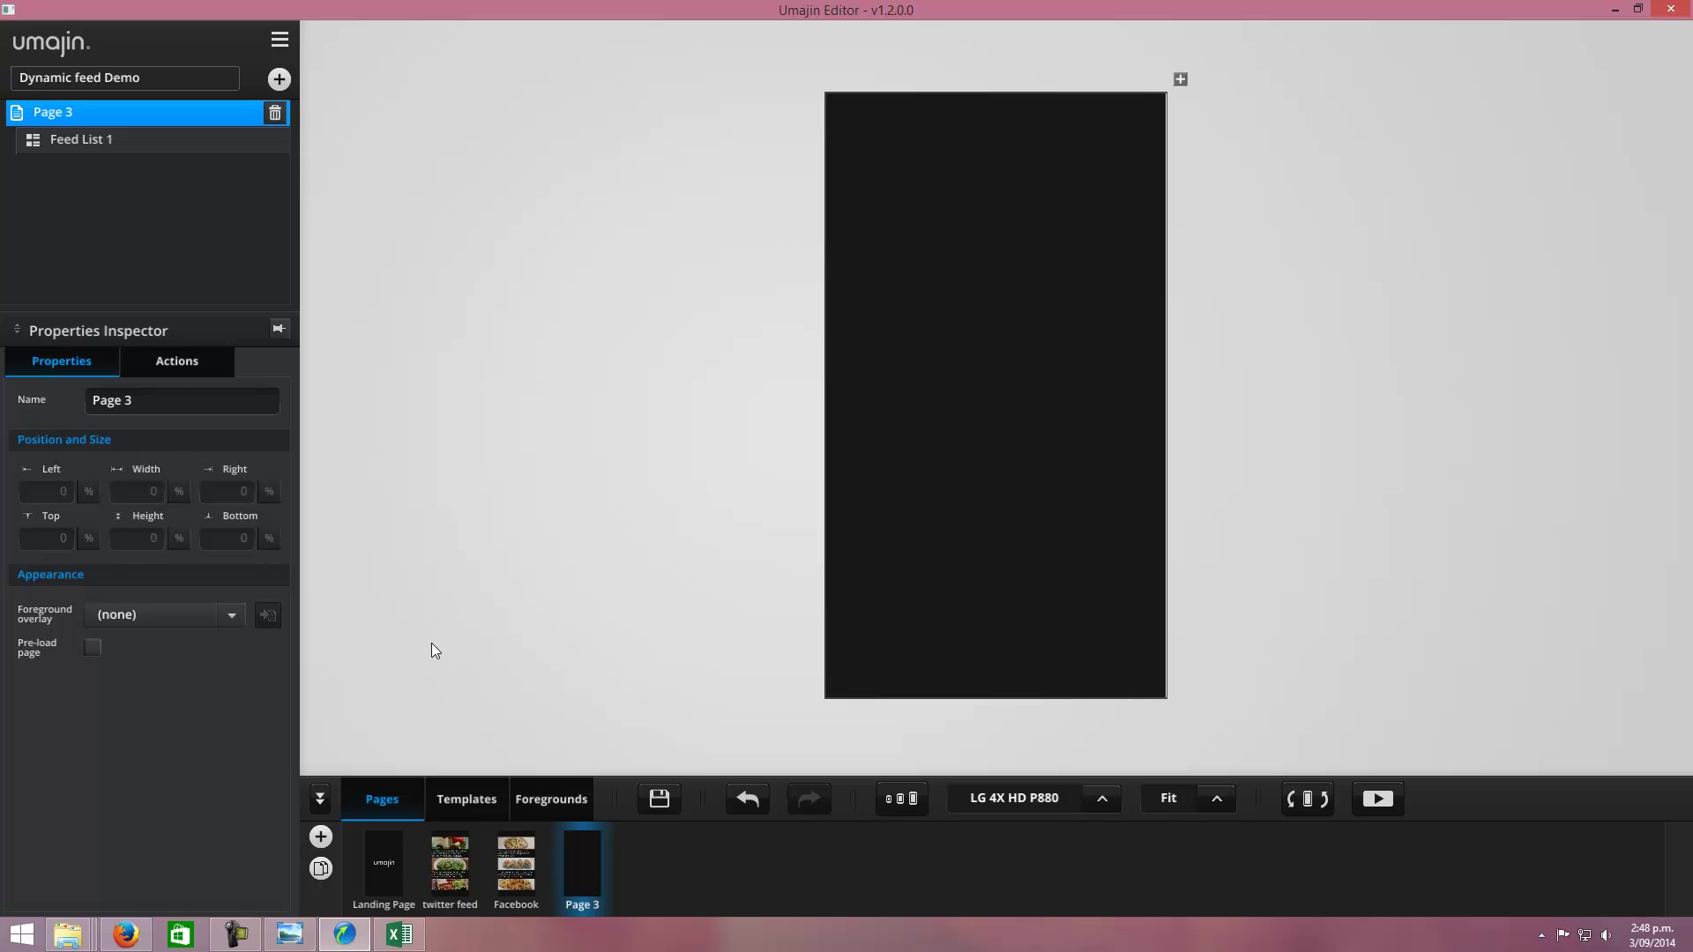
left_click(163, 406)
key("BackSpace")
key("BackSpace")
key("BackSpace")
key("BackSpace")
key("BackSpace")
key("BackSpace")
type("manu")
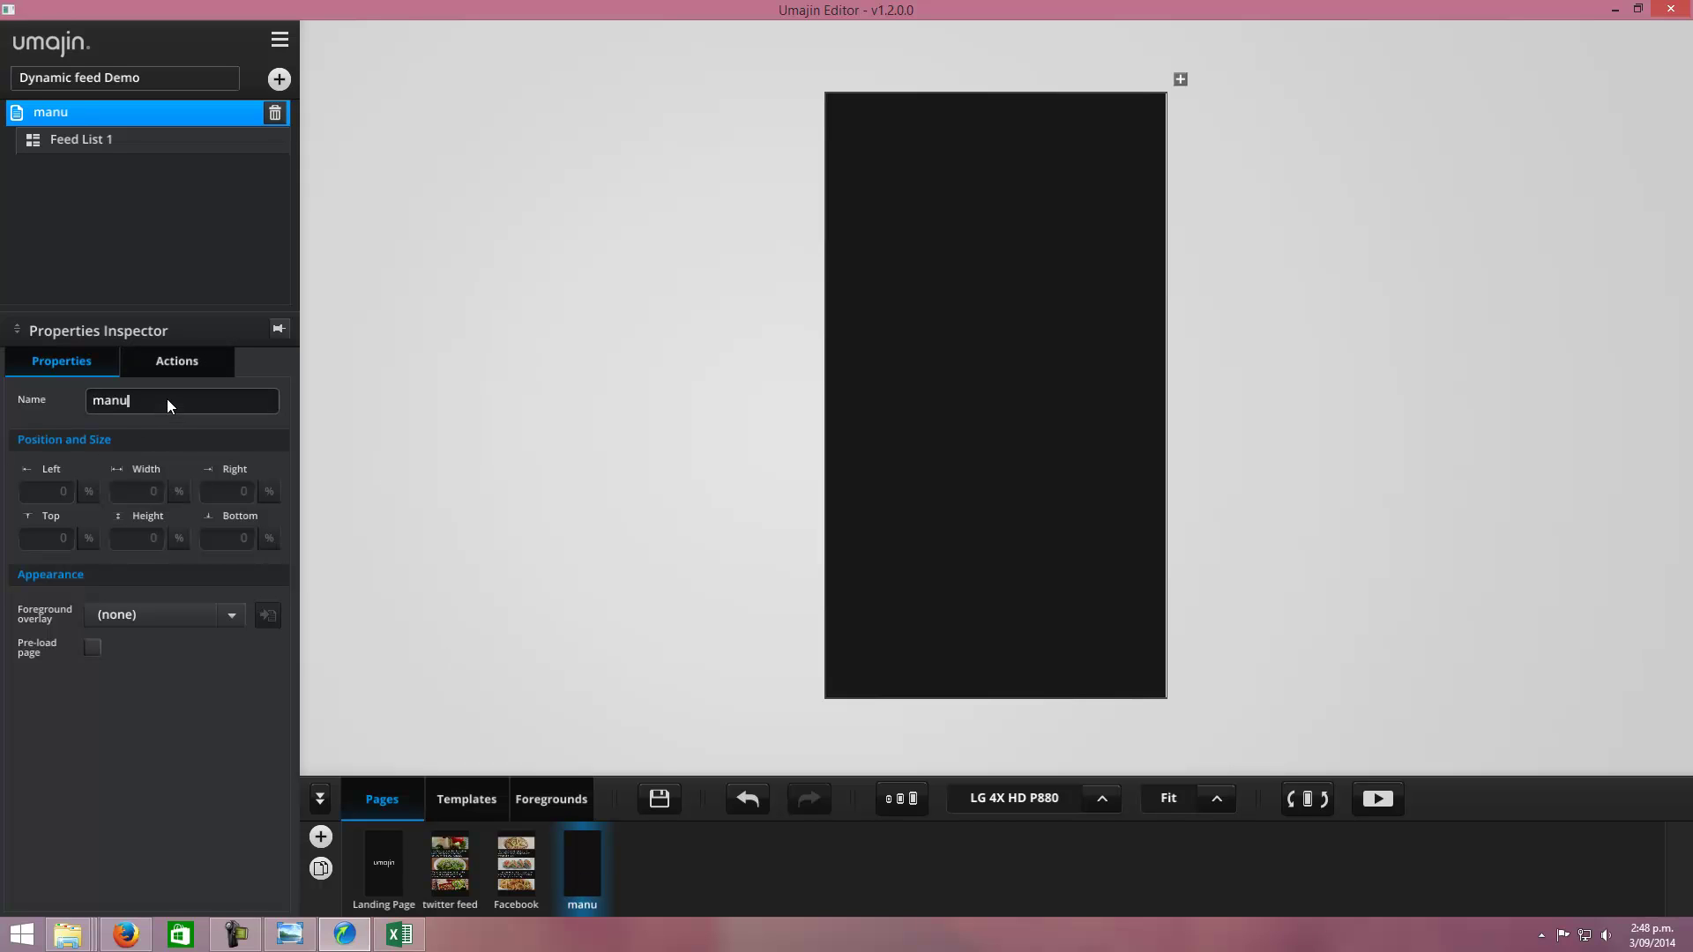
type("al feed")
left_click(154, 817)
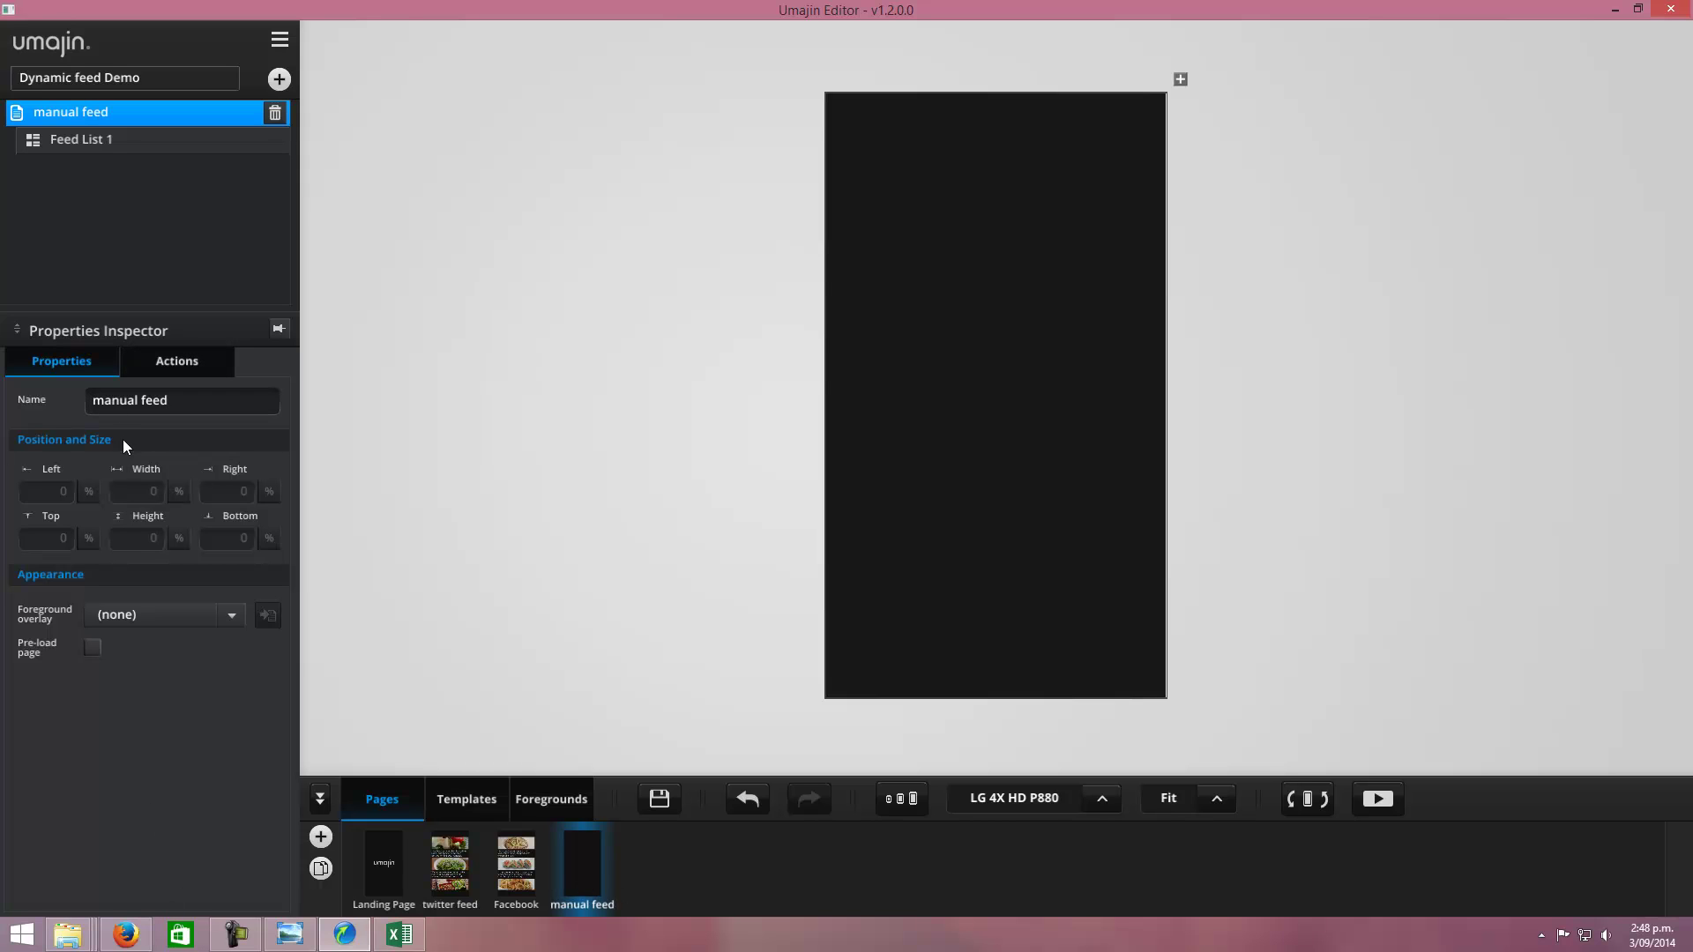
Assign the favsites template to Feed List 1 on the manual feed page
left_click(97, 141)
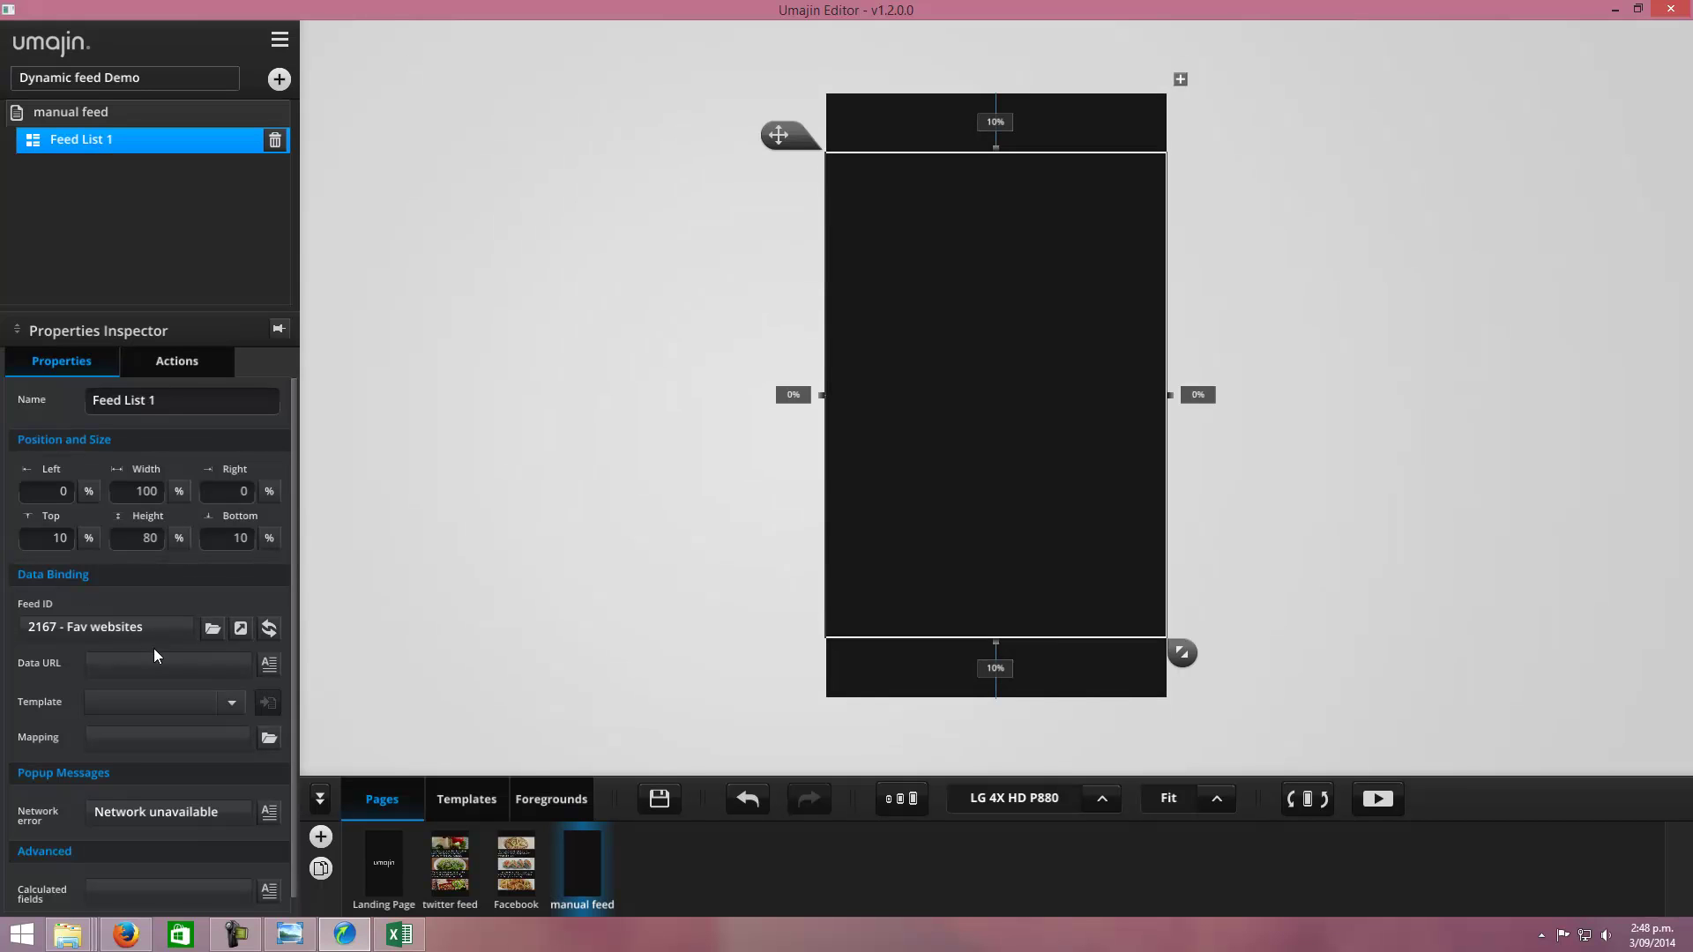
left_click(232, 704)
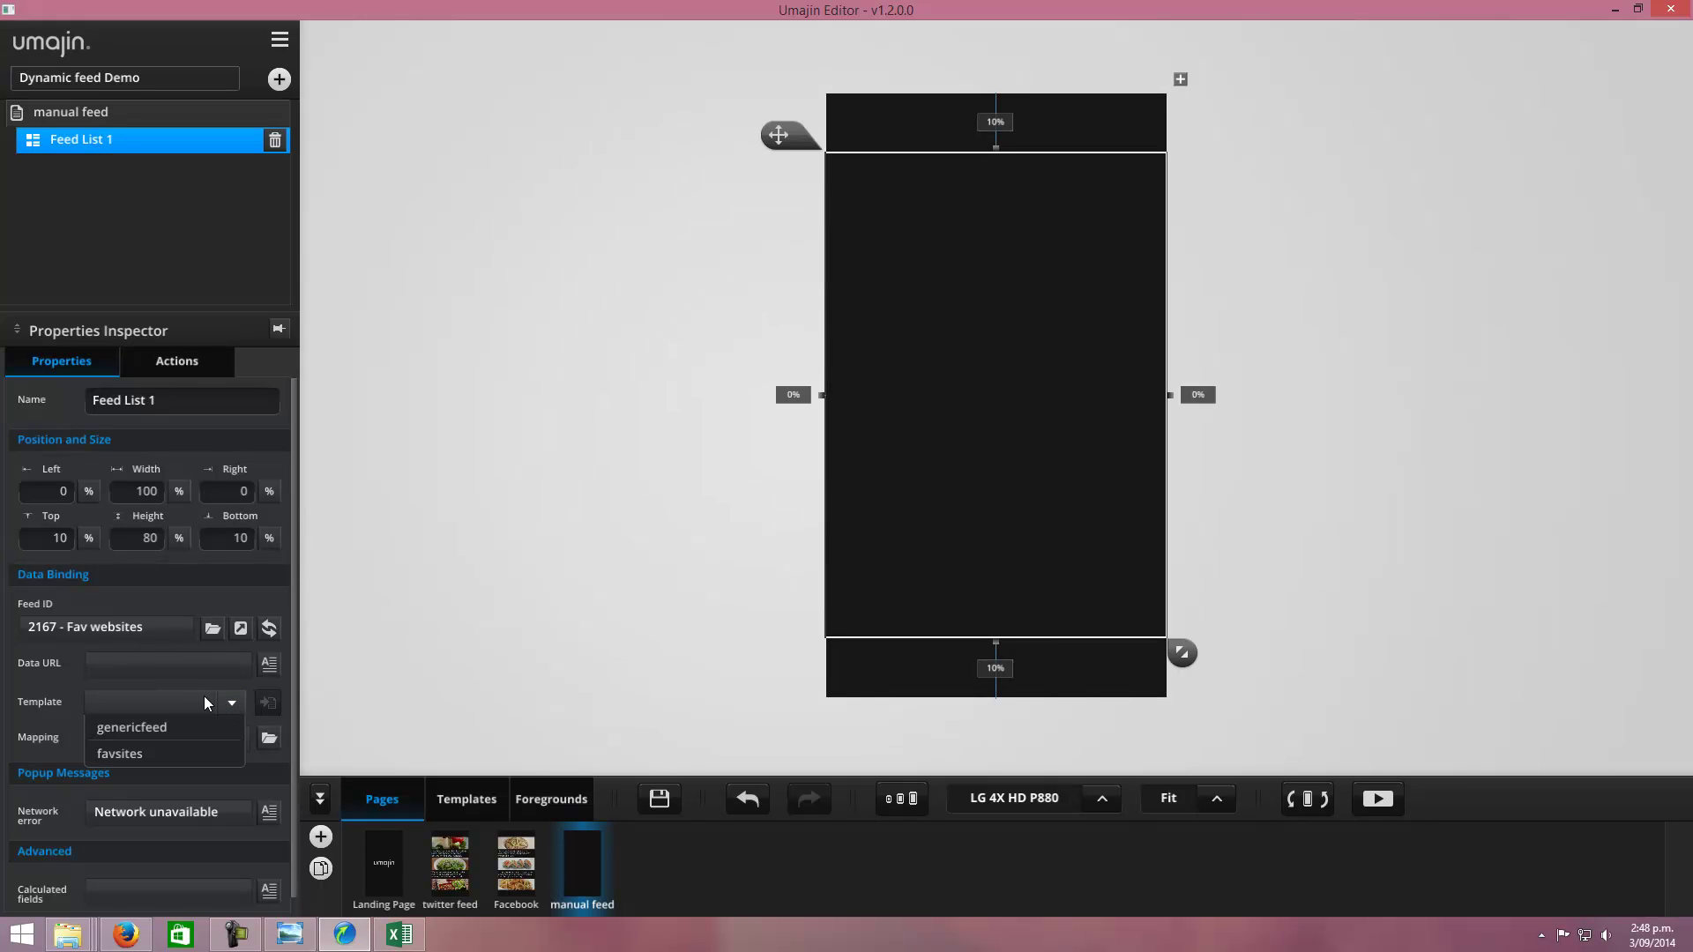
left_click(159, 755)
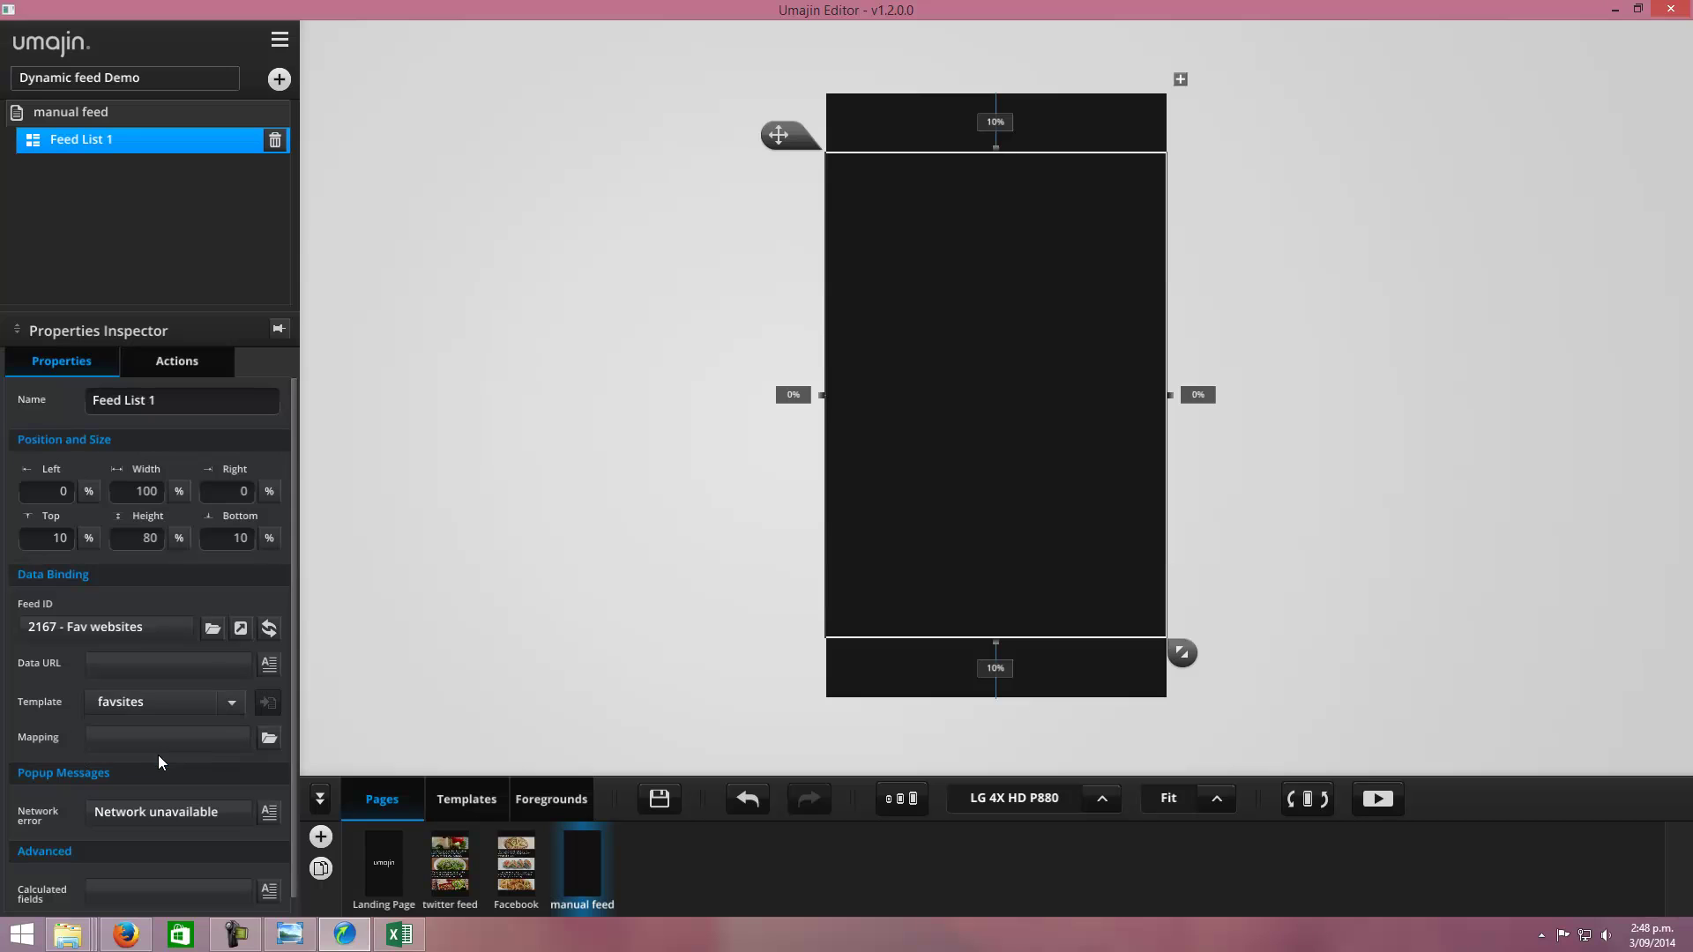
Map the feed's name field to the Text 1 template component, leaving url unmapped
left_click(269, 739)
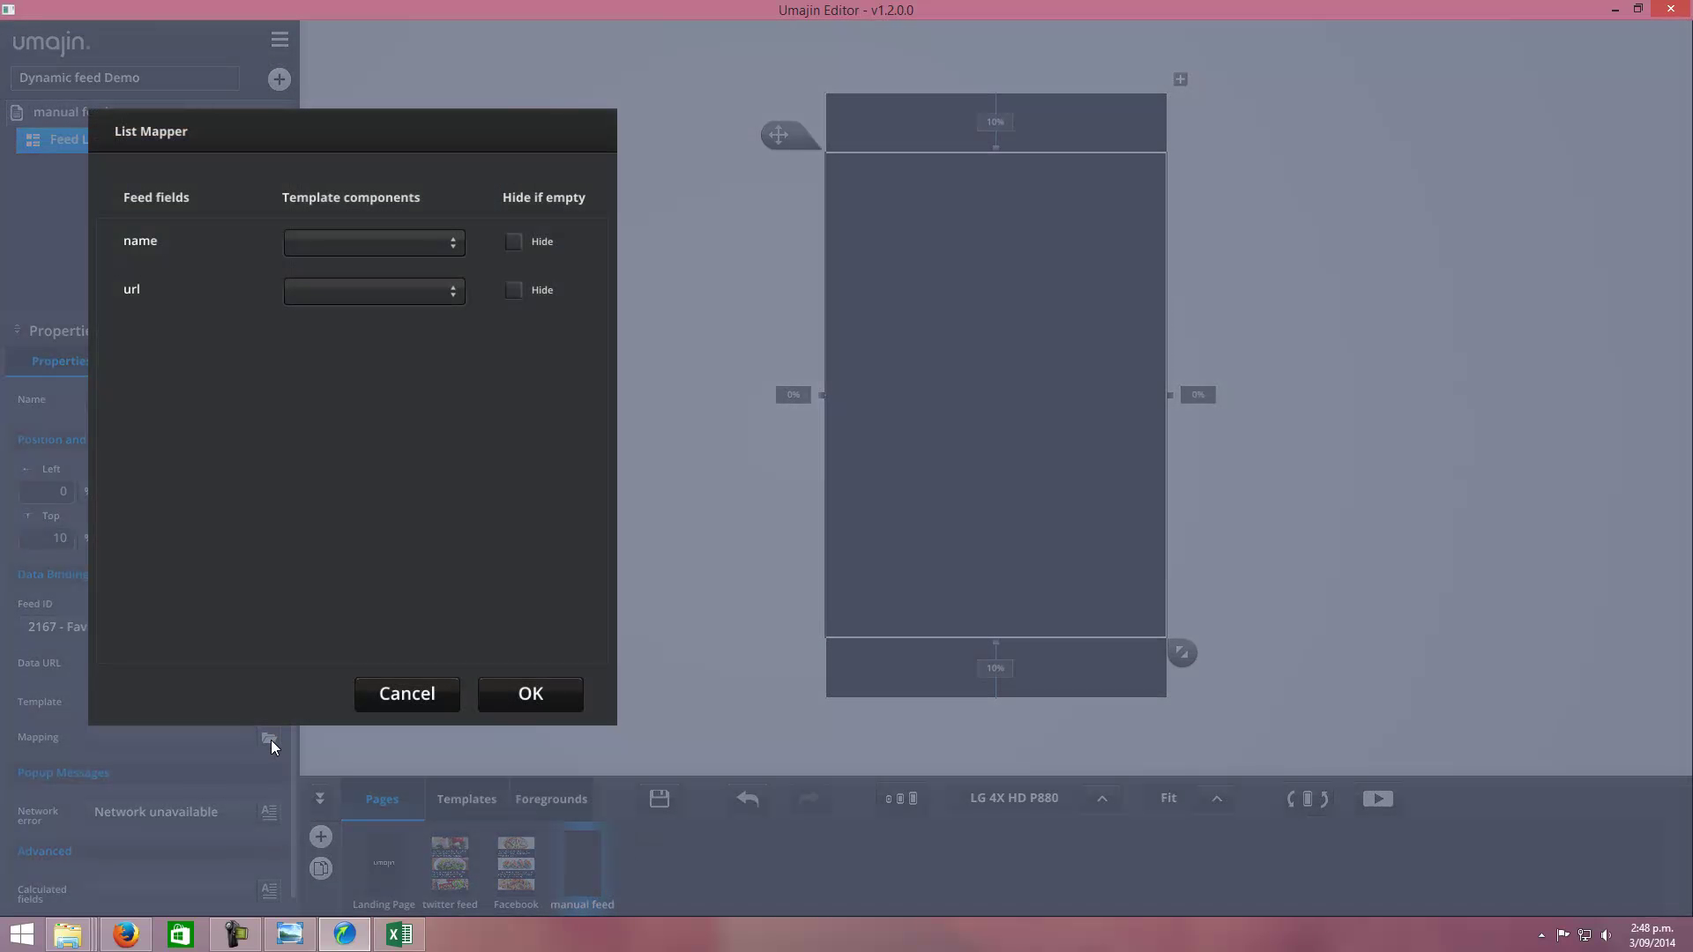
left_click(389, 241)
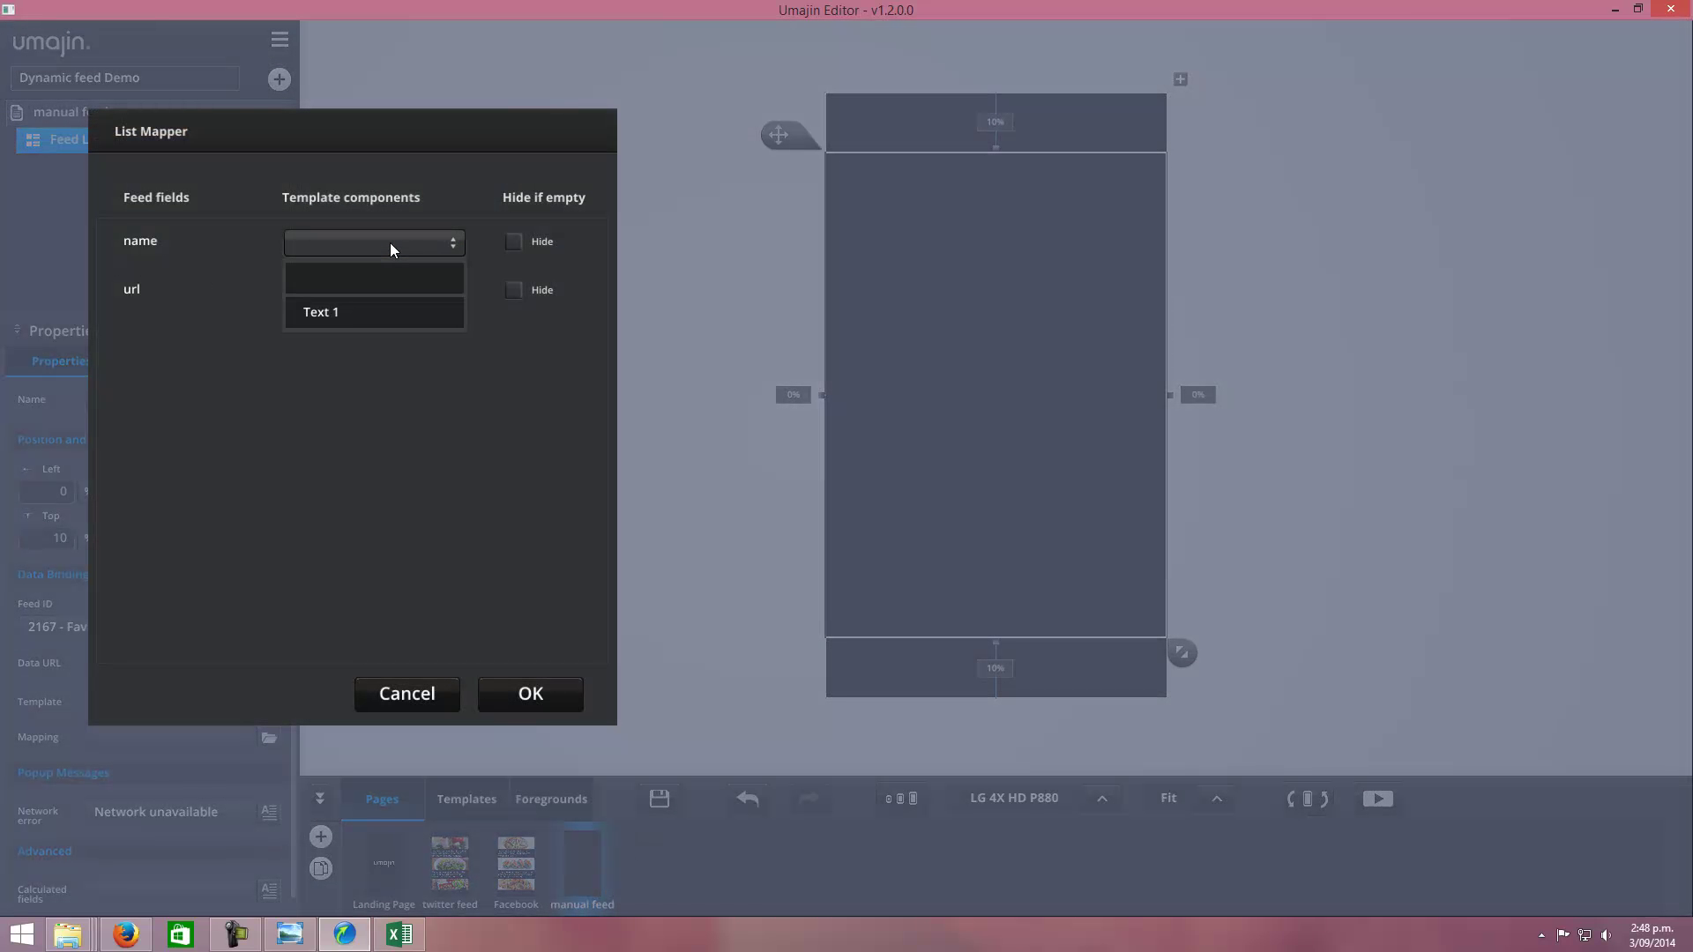
left_click(353, 319)
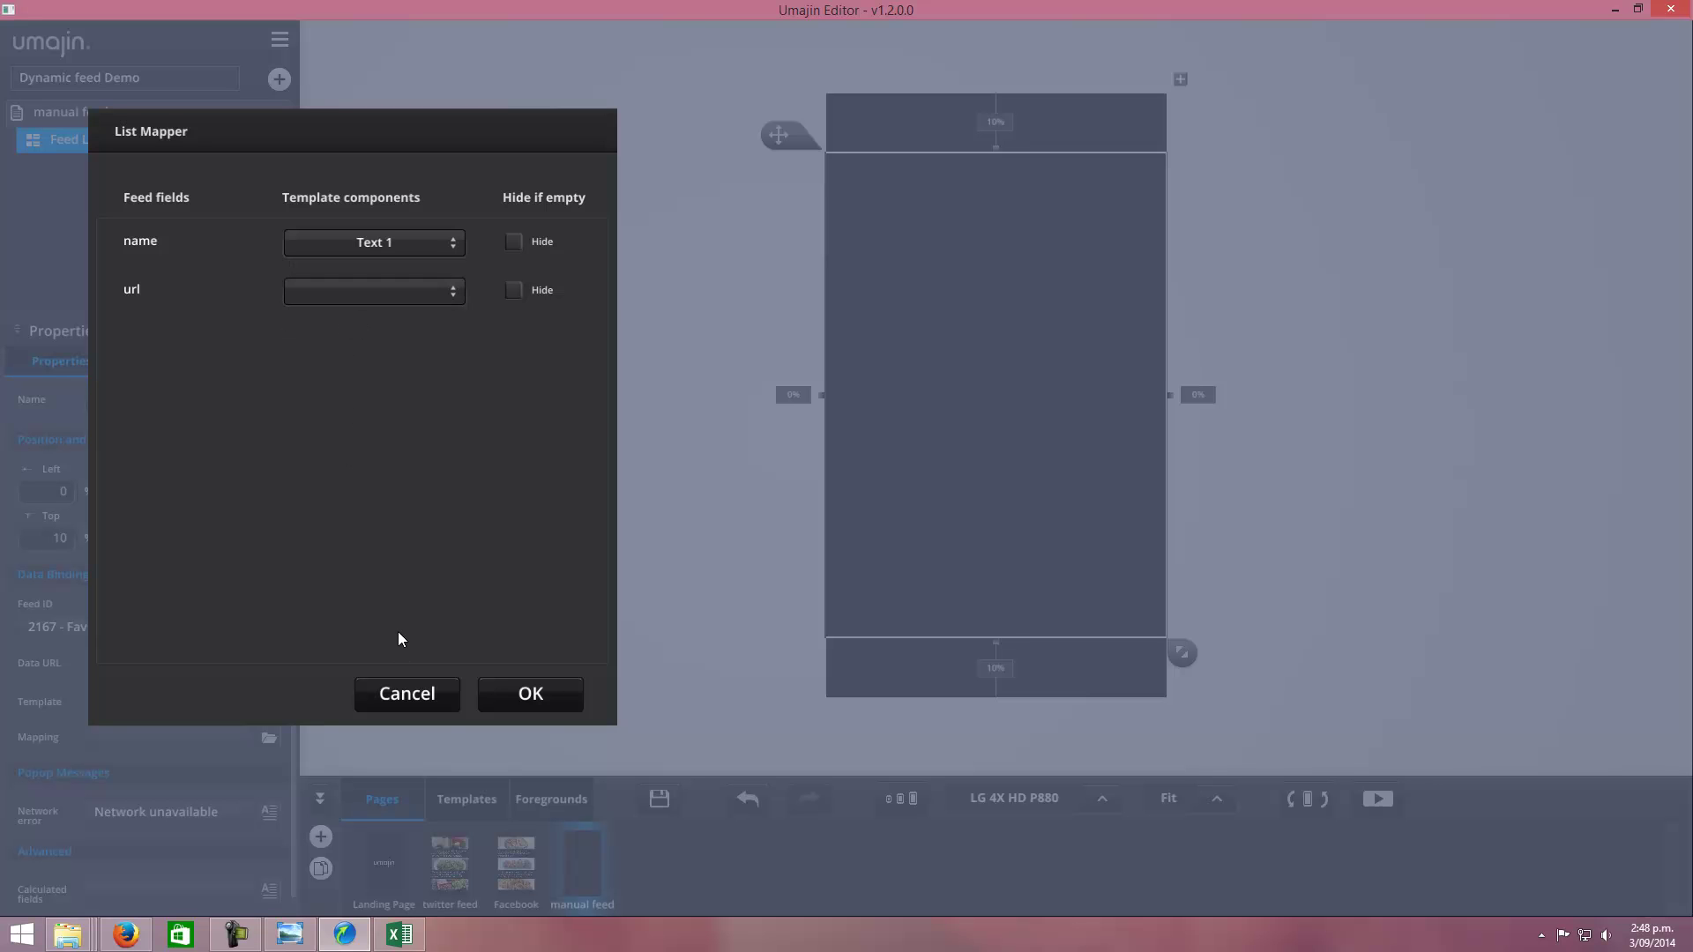
left_click(534, 700)
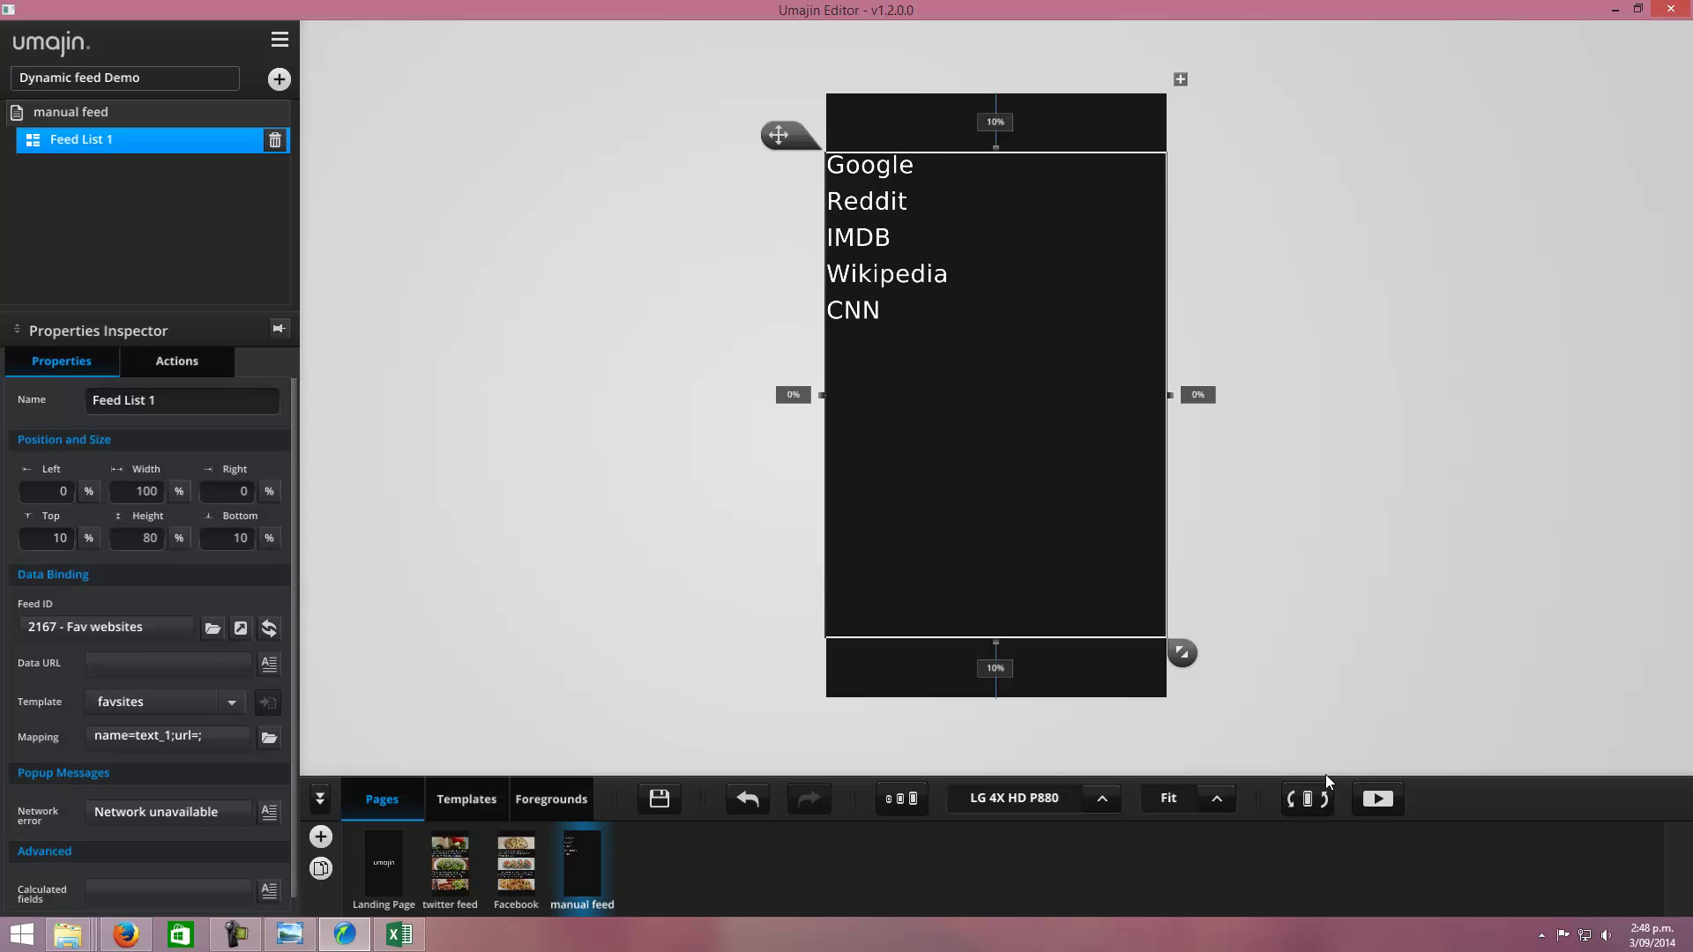
scroll(294, 727, "down", 1)
scroll(294, 750, "up", 1)
Add a Show web page action to the feed list's On press event
left_click(166, 365)
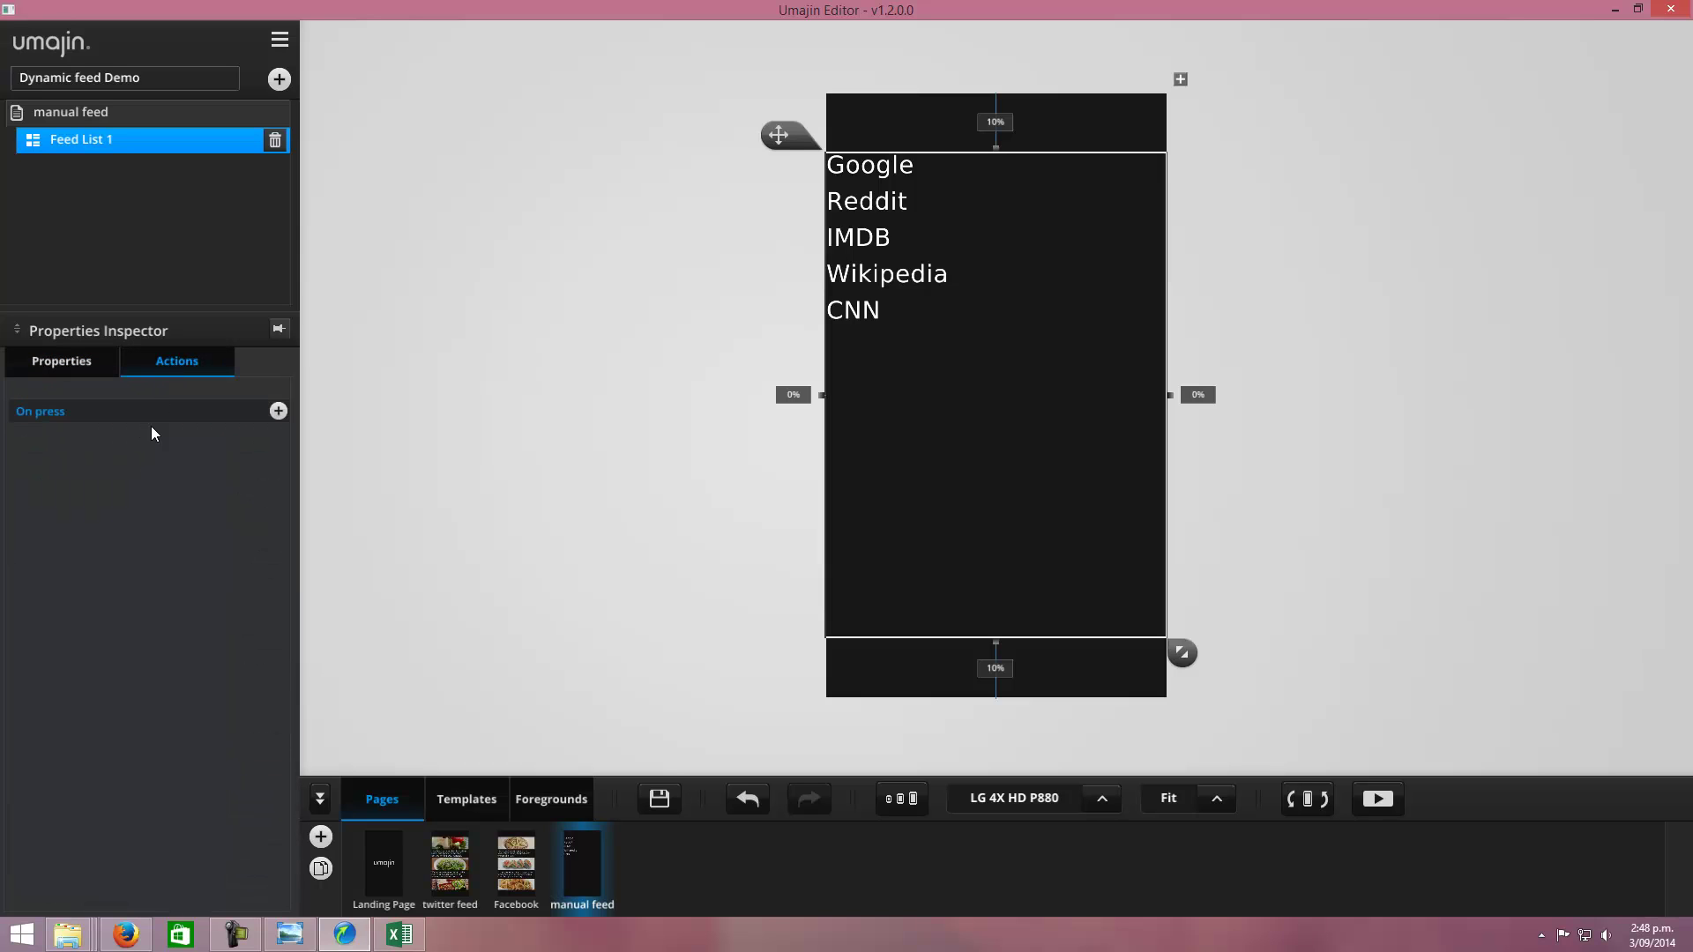
left_click(278, 411)
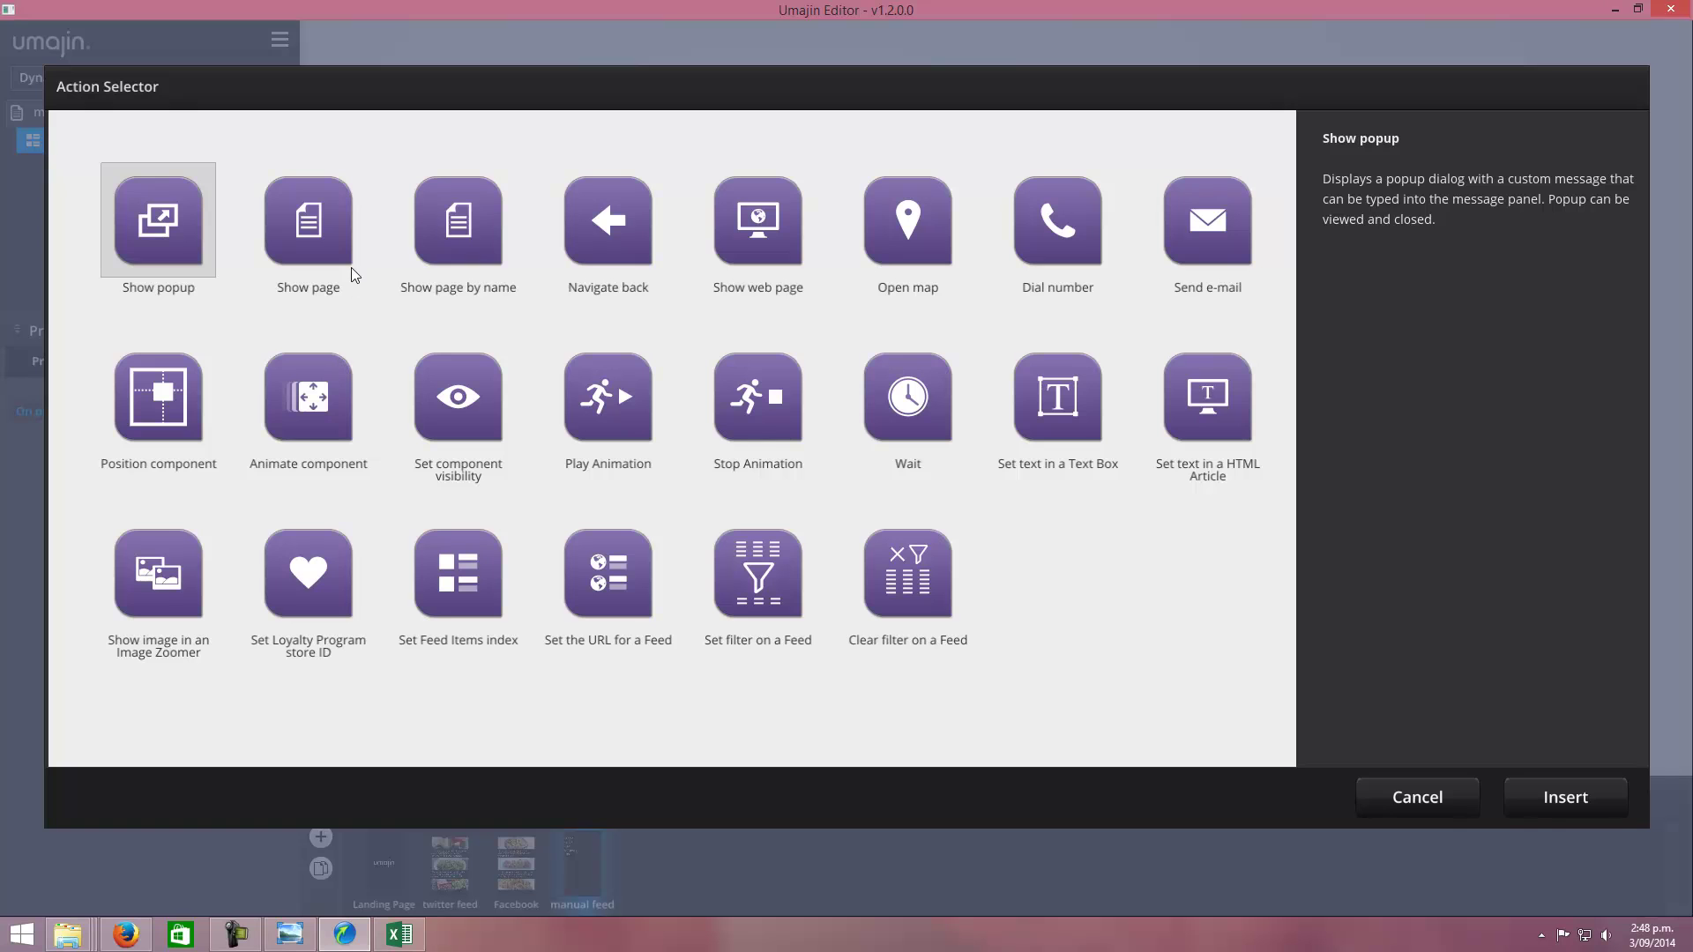
left_click(756, 226)
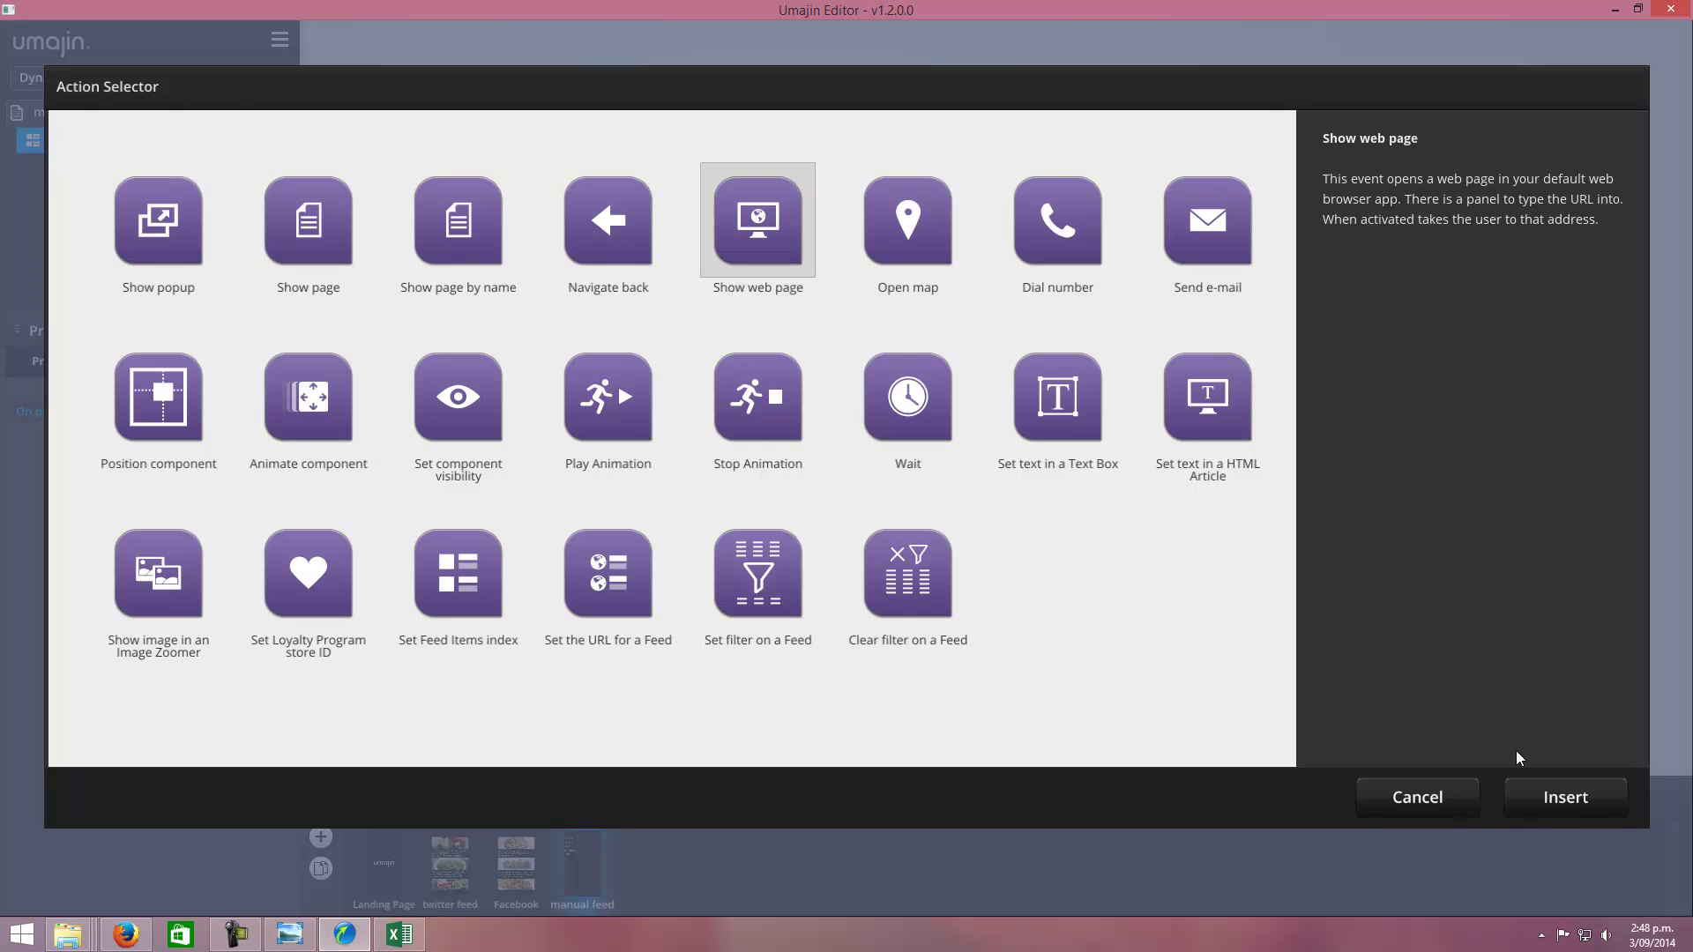
left_click(1563, 797)
Set the URL of the feed list's Show web page action to [url], checking the field name in the CMS feed
left_click(186, 474)
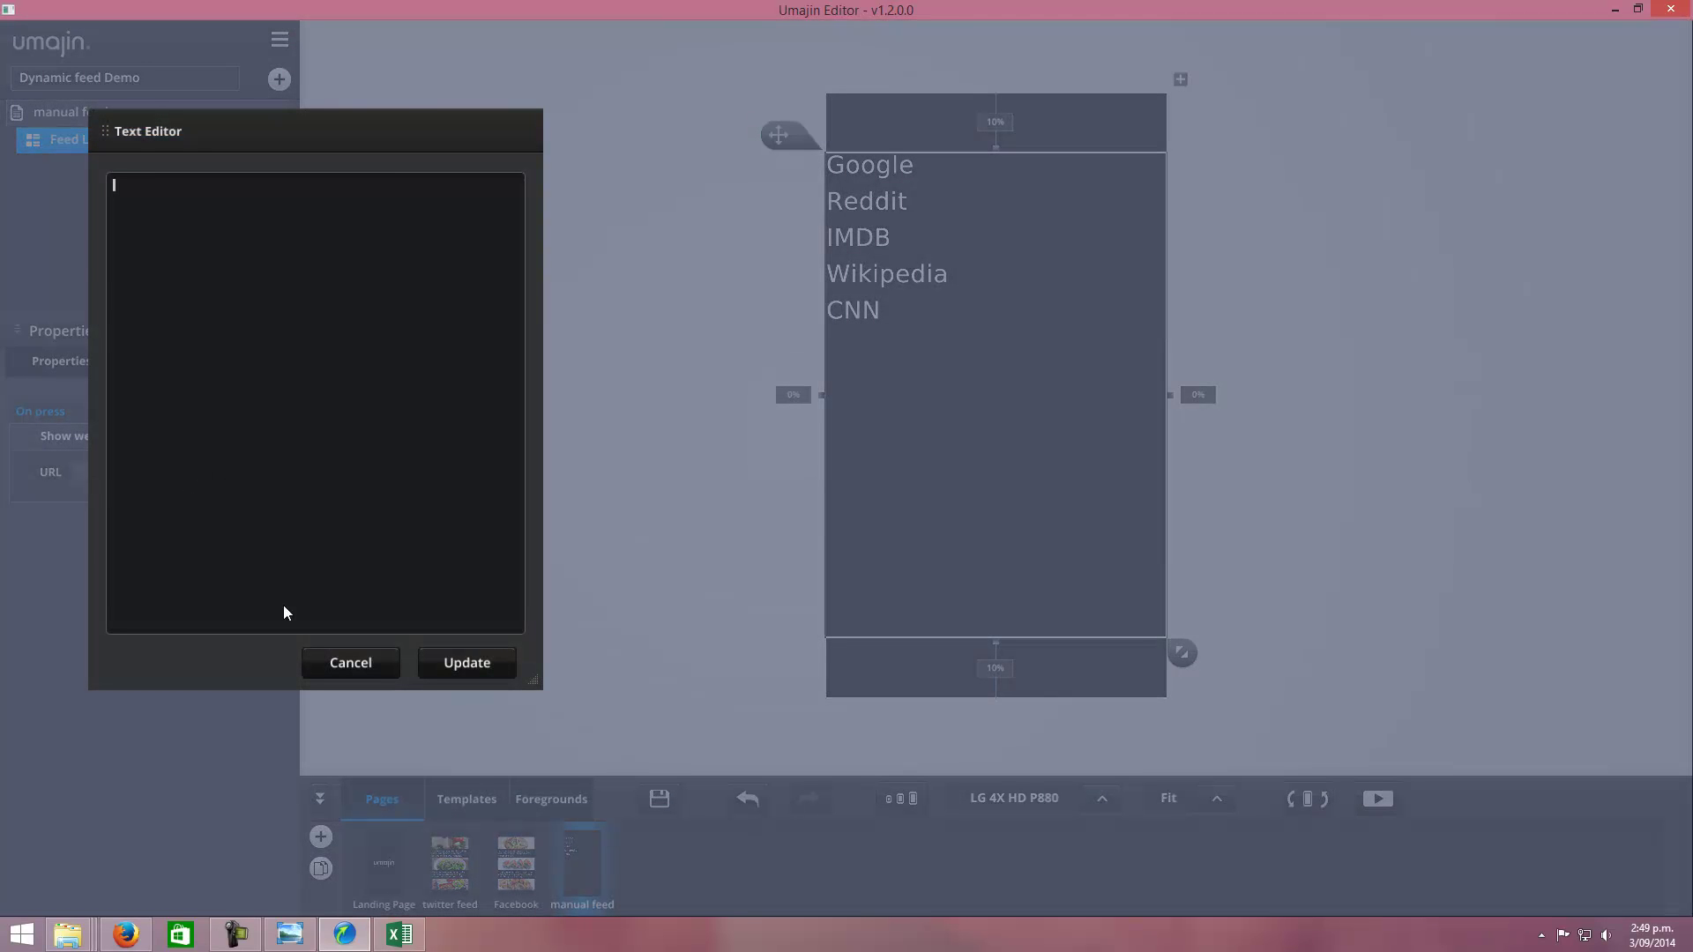
key("alt+Tab")
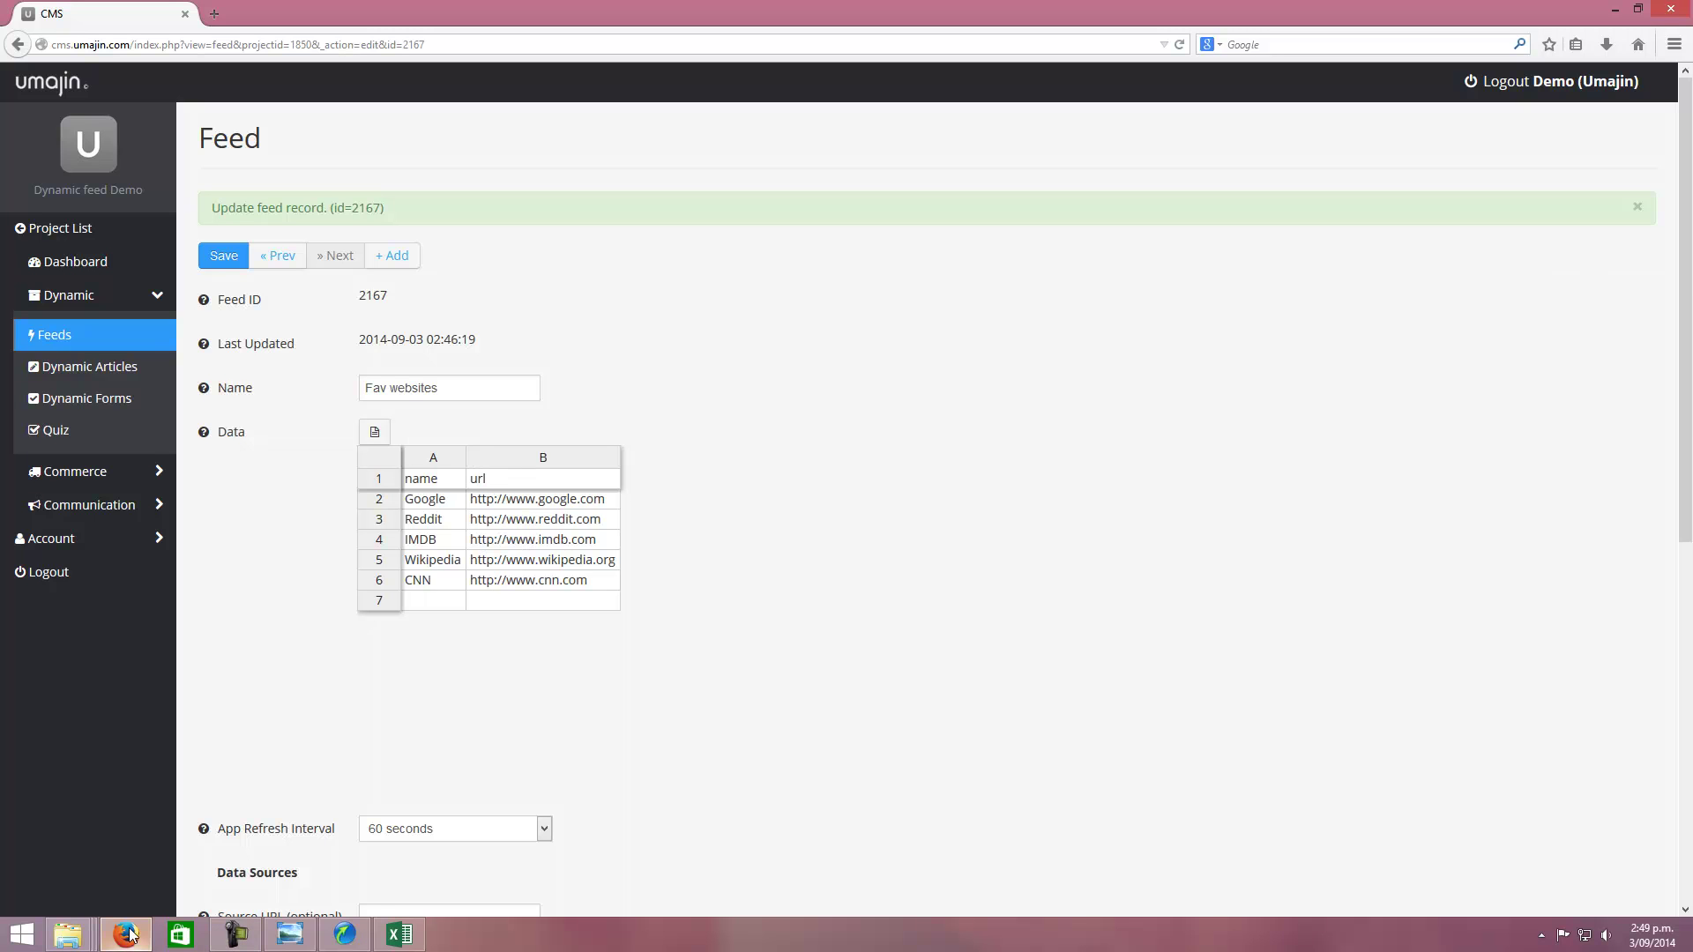
left_click(344, 935)
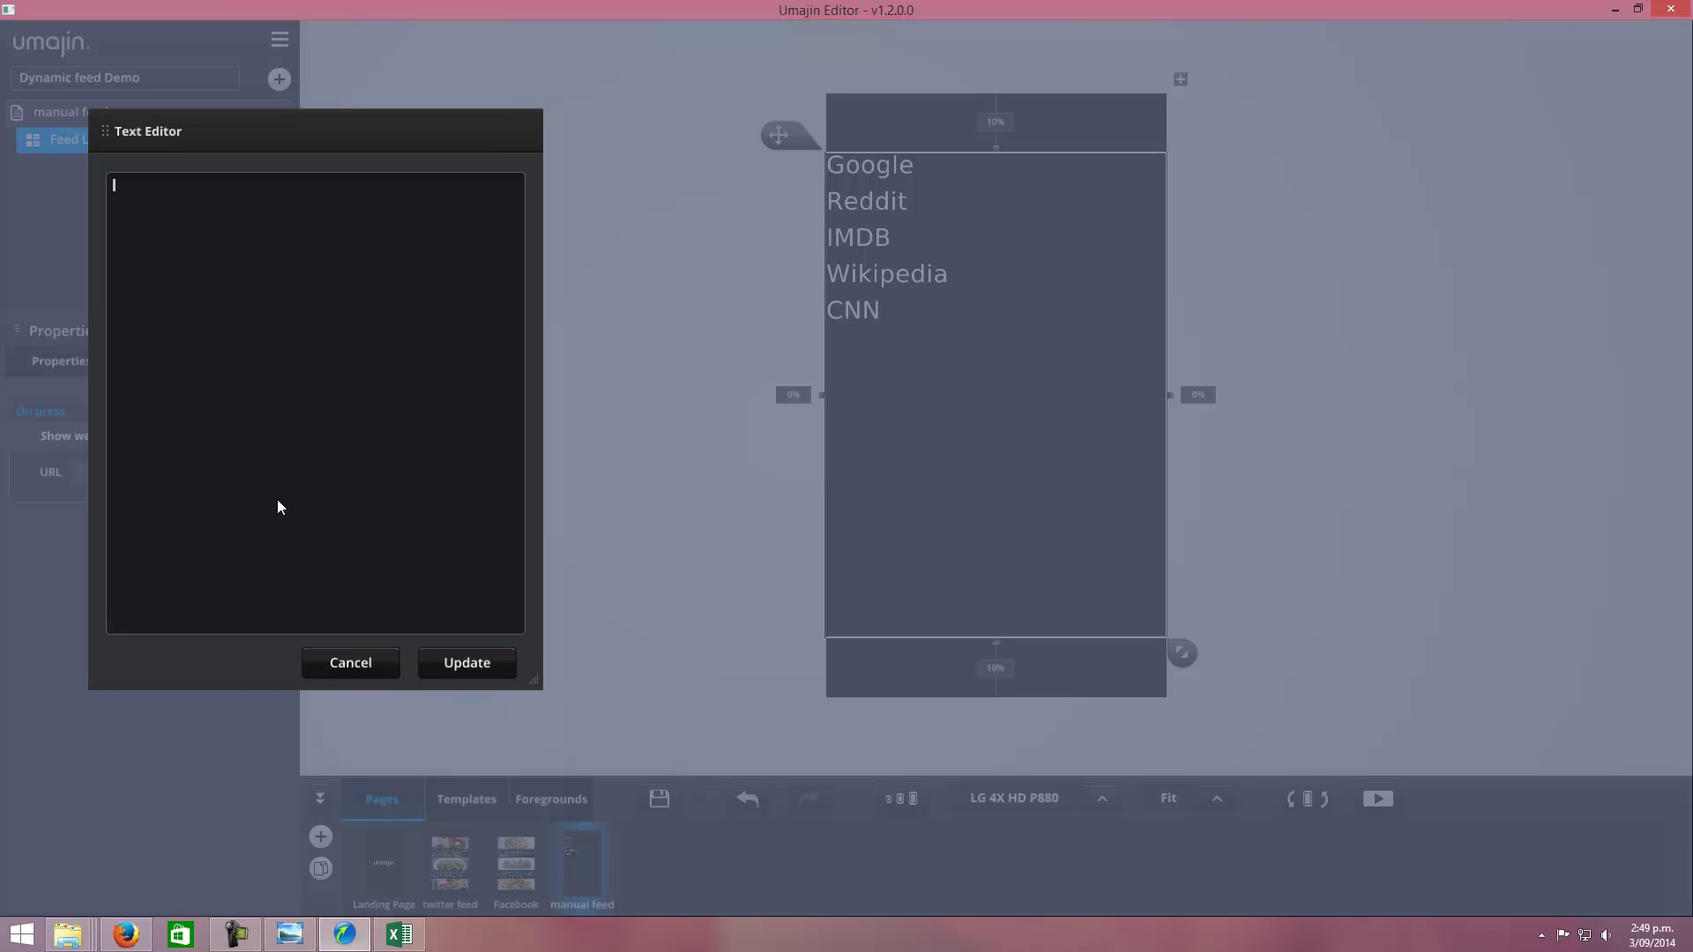
type("[url")
left_click(456, 672)
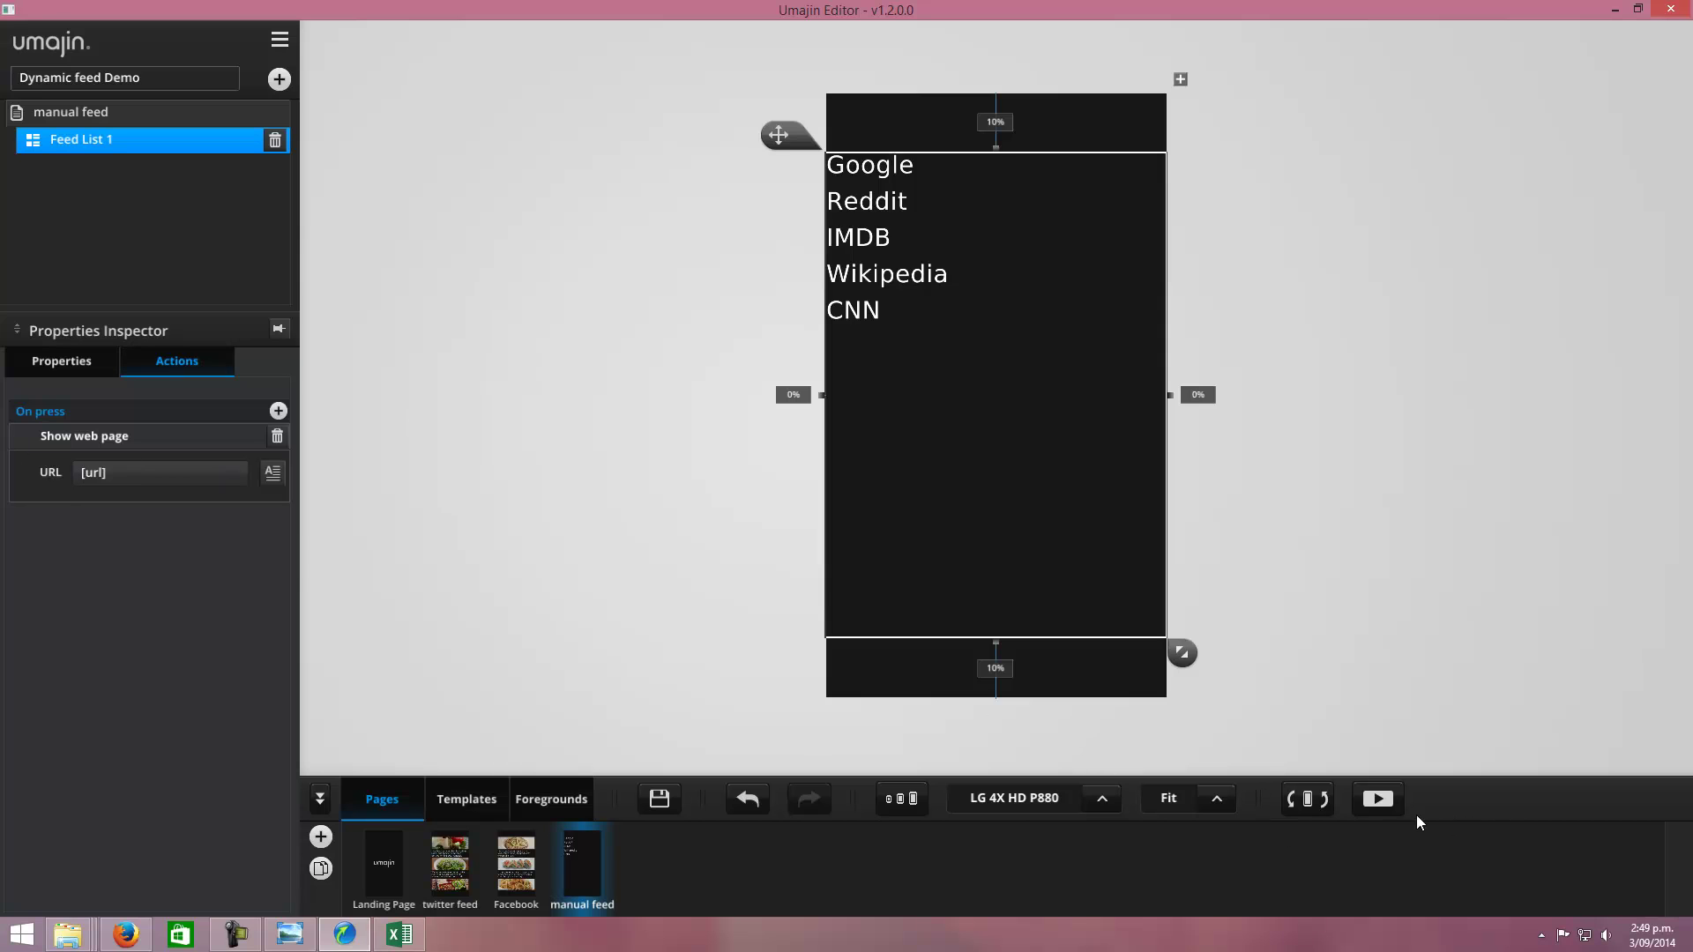
Preview the manual feed page, test the CNN item's web link, and return to editing the page in Umajin Editor
left_click(1378, 799)
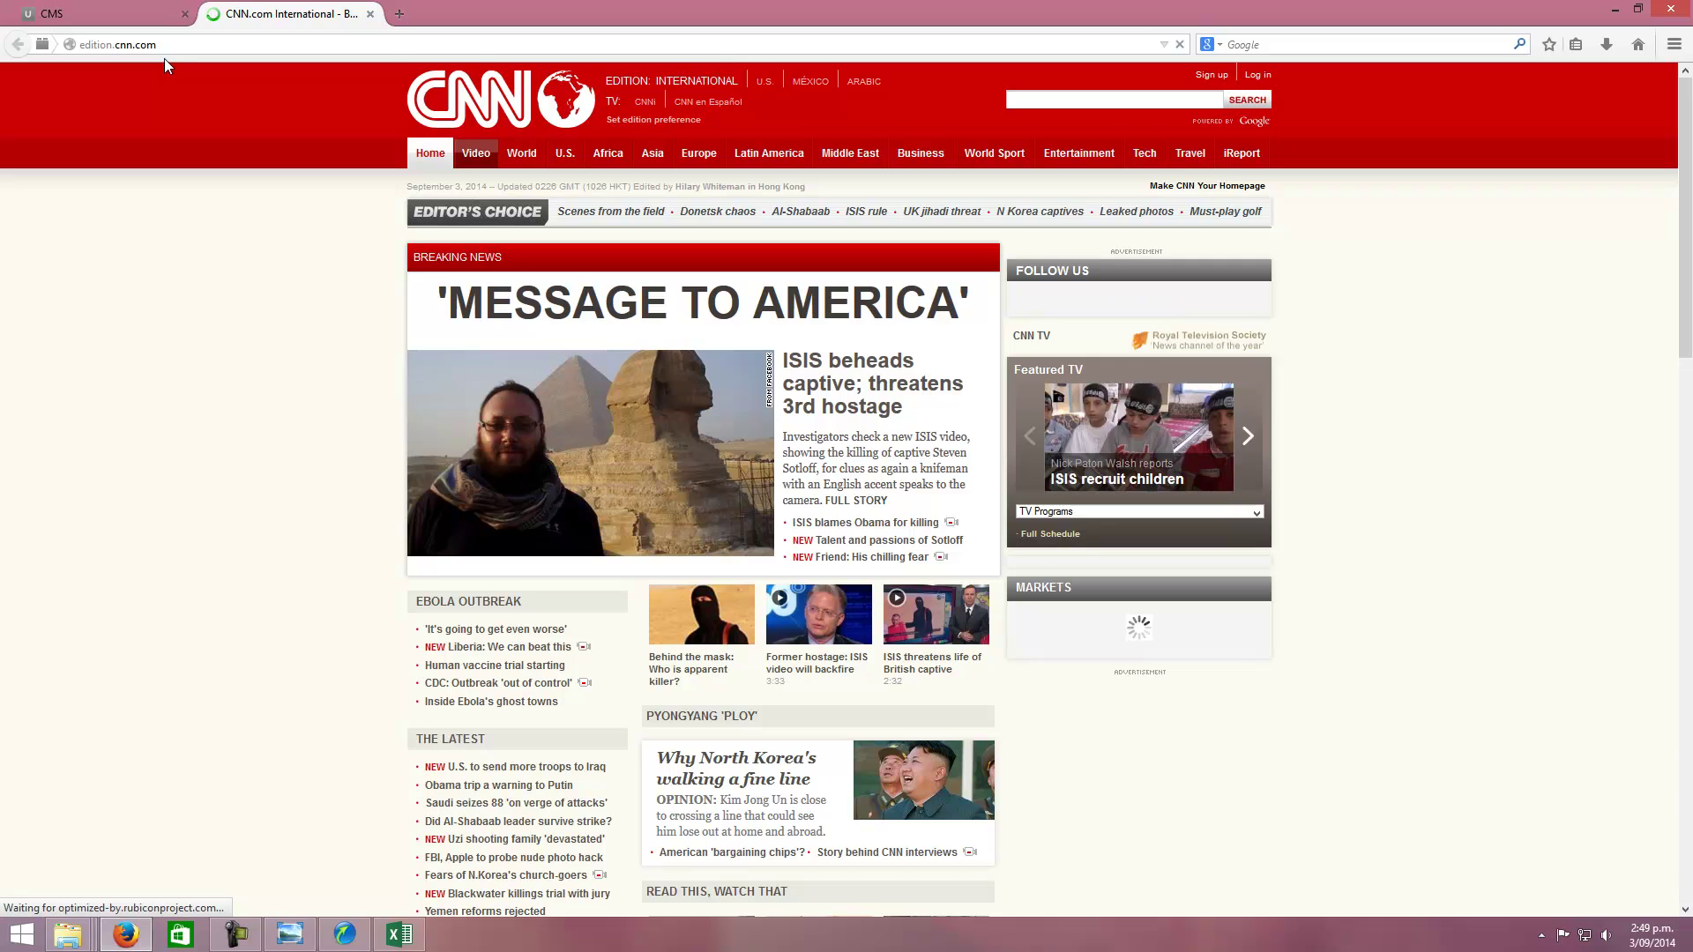
left_click(100, 13)
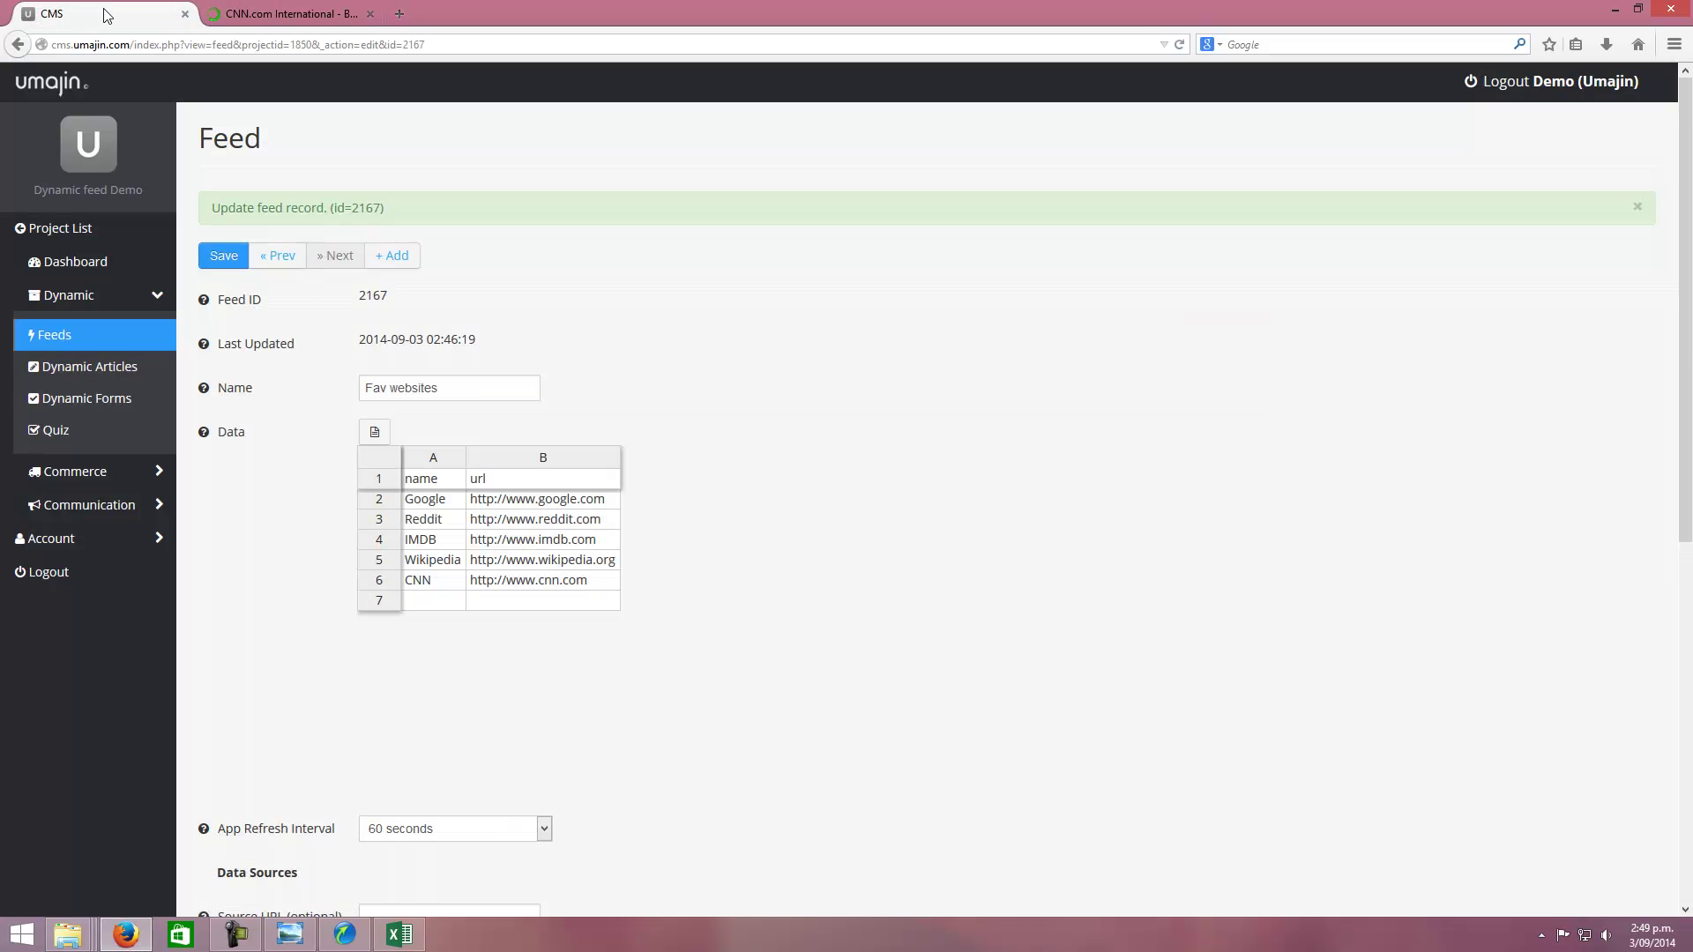
left_click(345, 936)
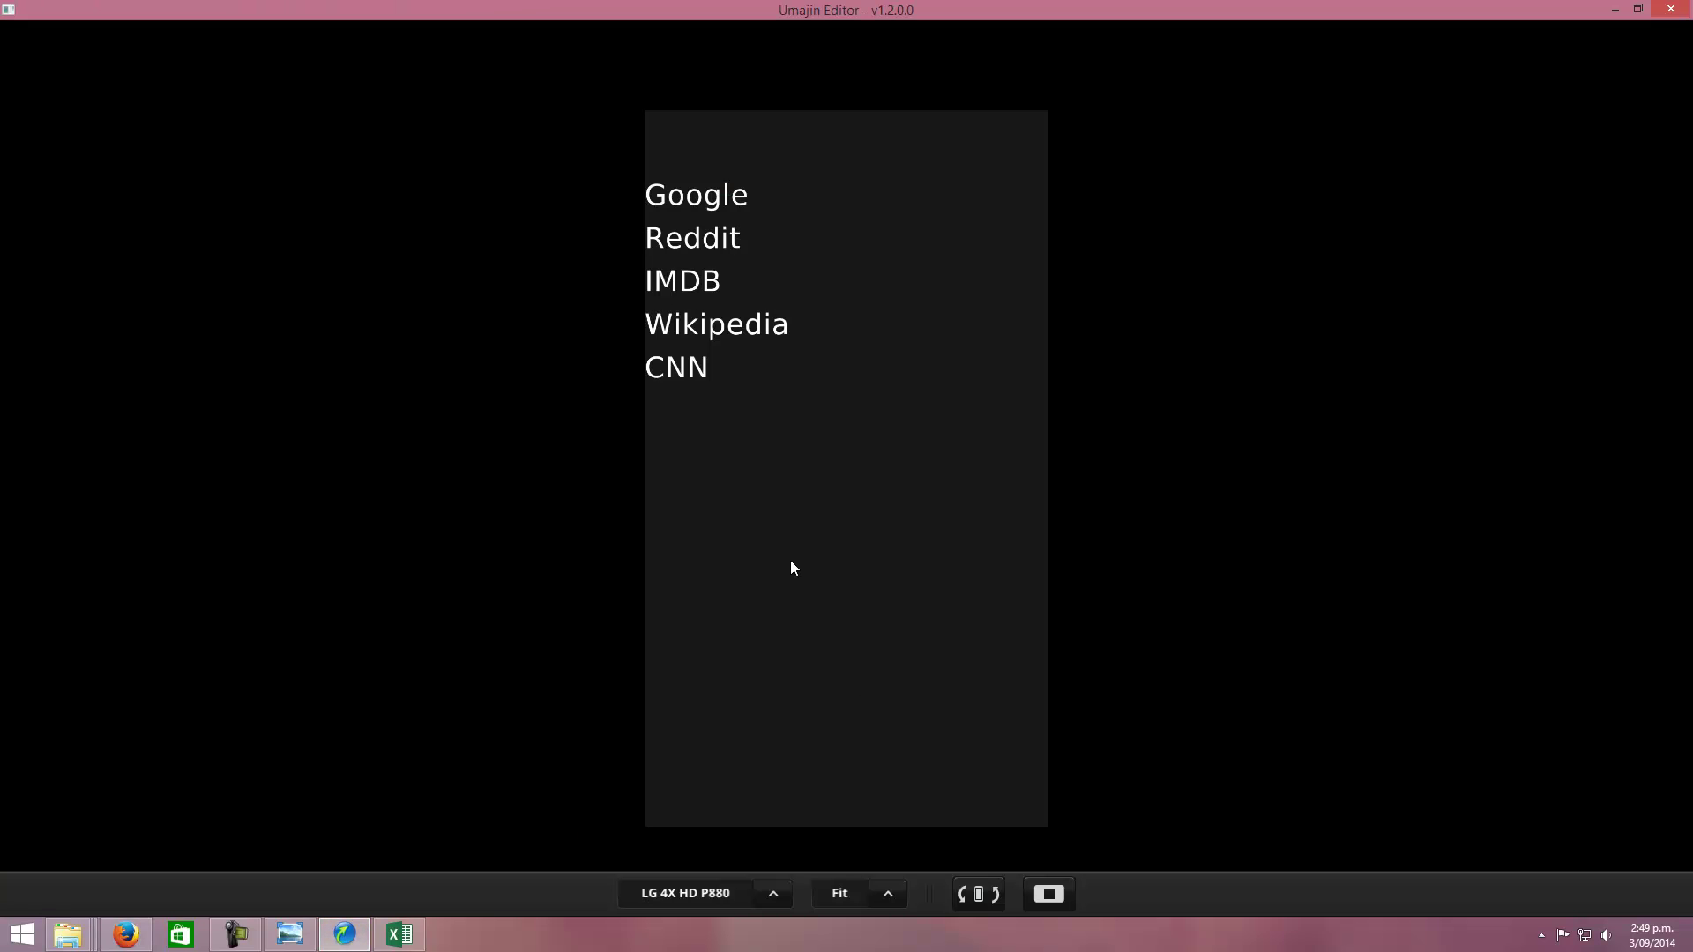
left_click(1050, 895)
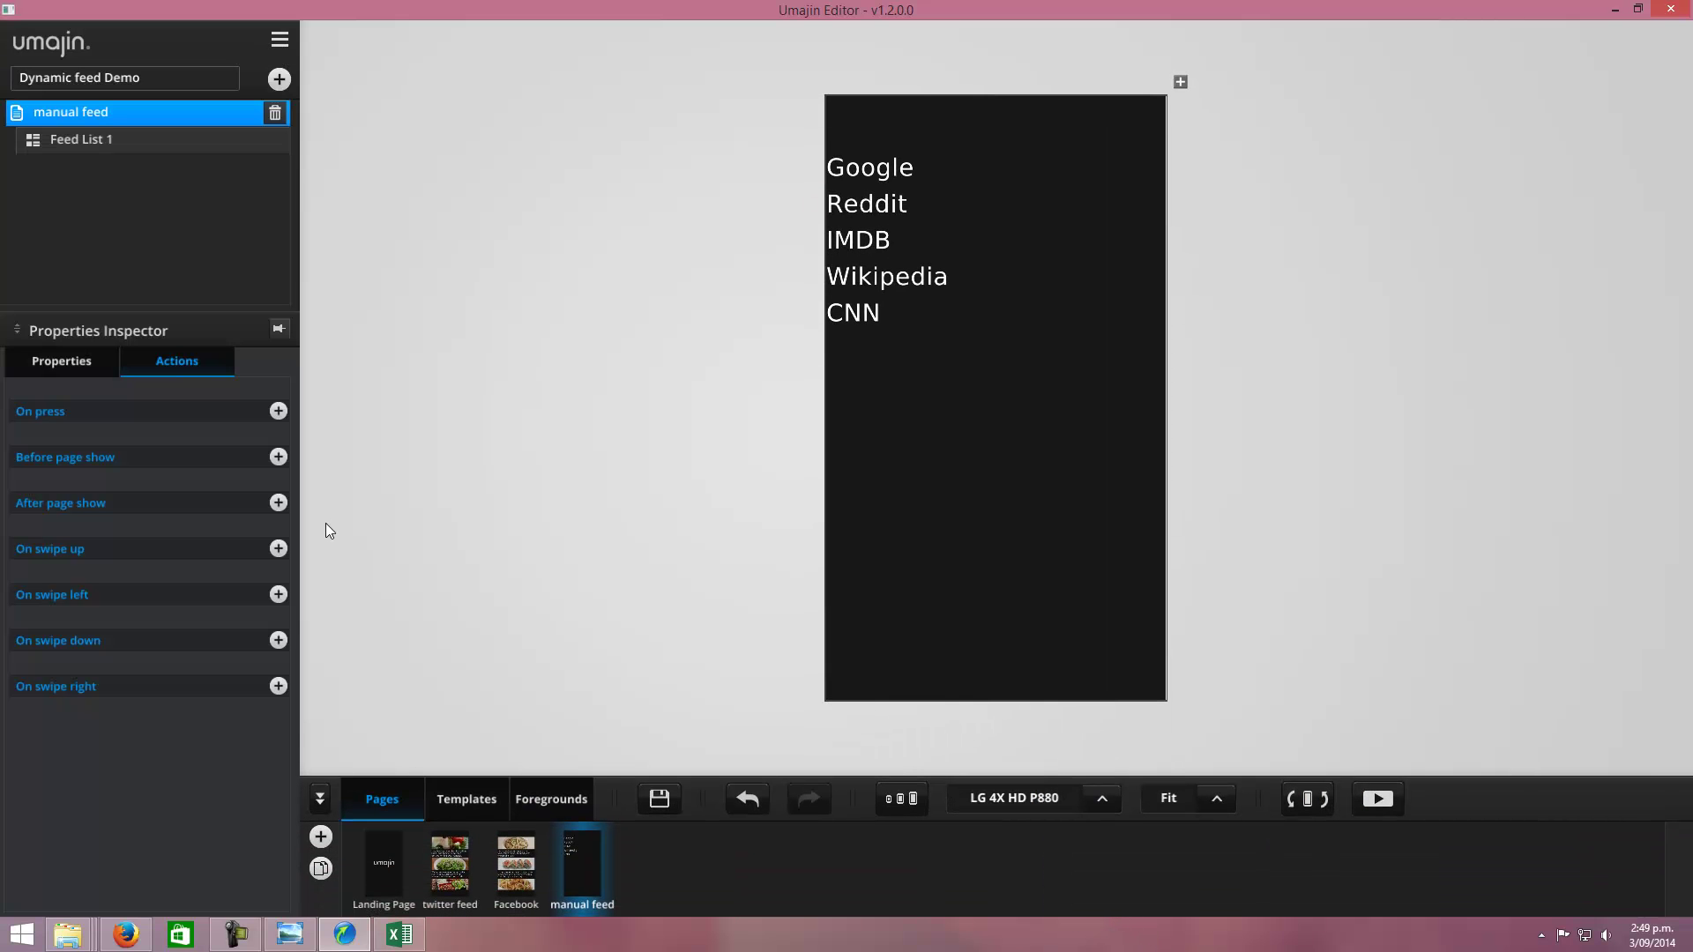
left_click(126, 935)
left_click(432, 605)
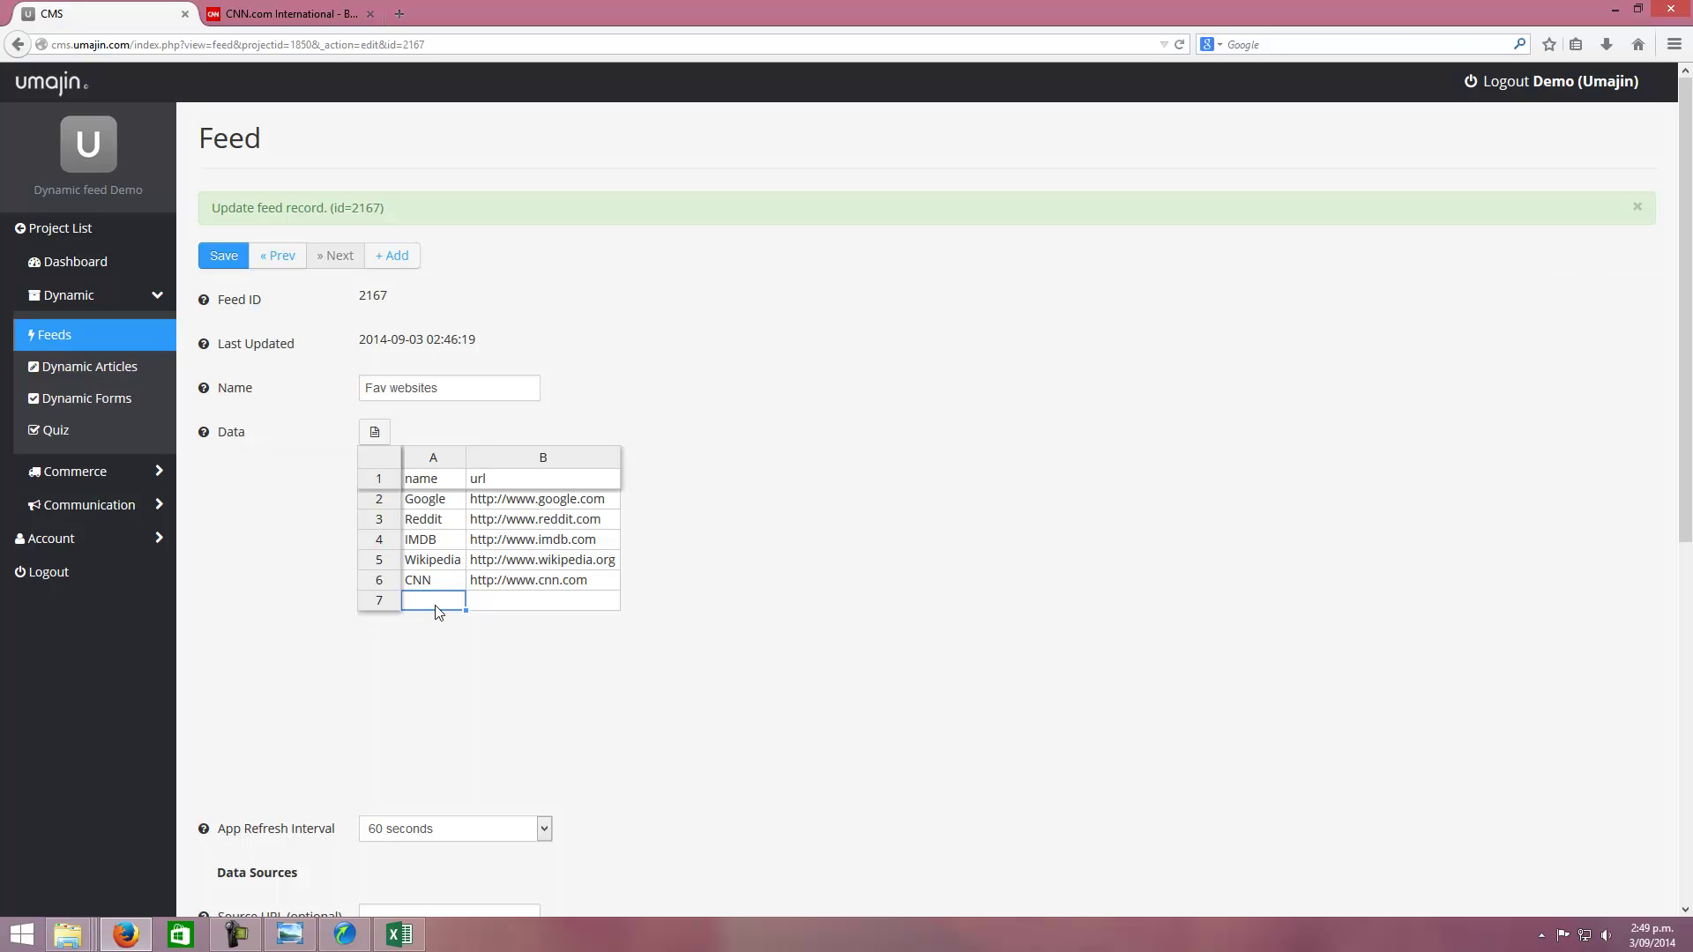
double_click(436, 607)
type("Bing")
key("Tab")
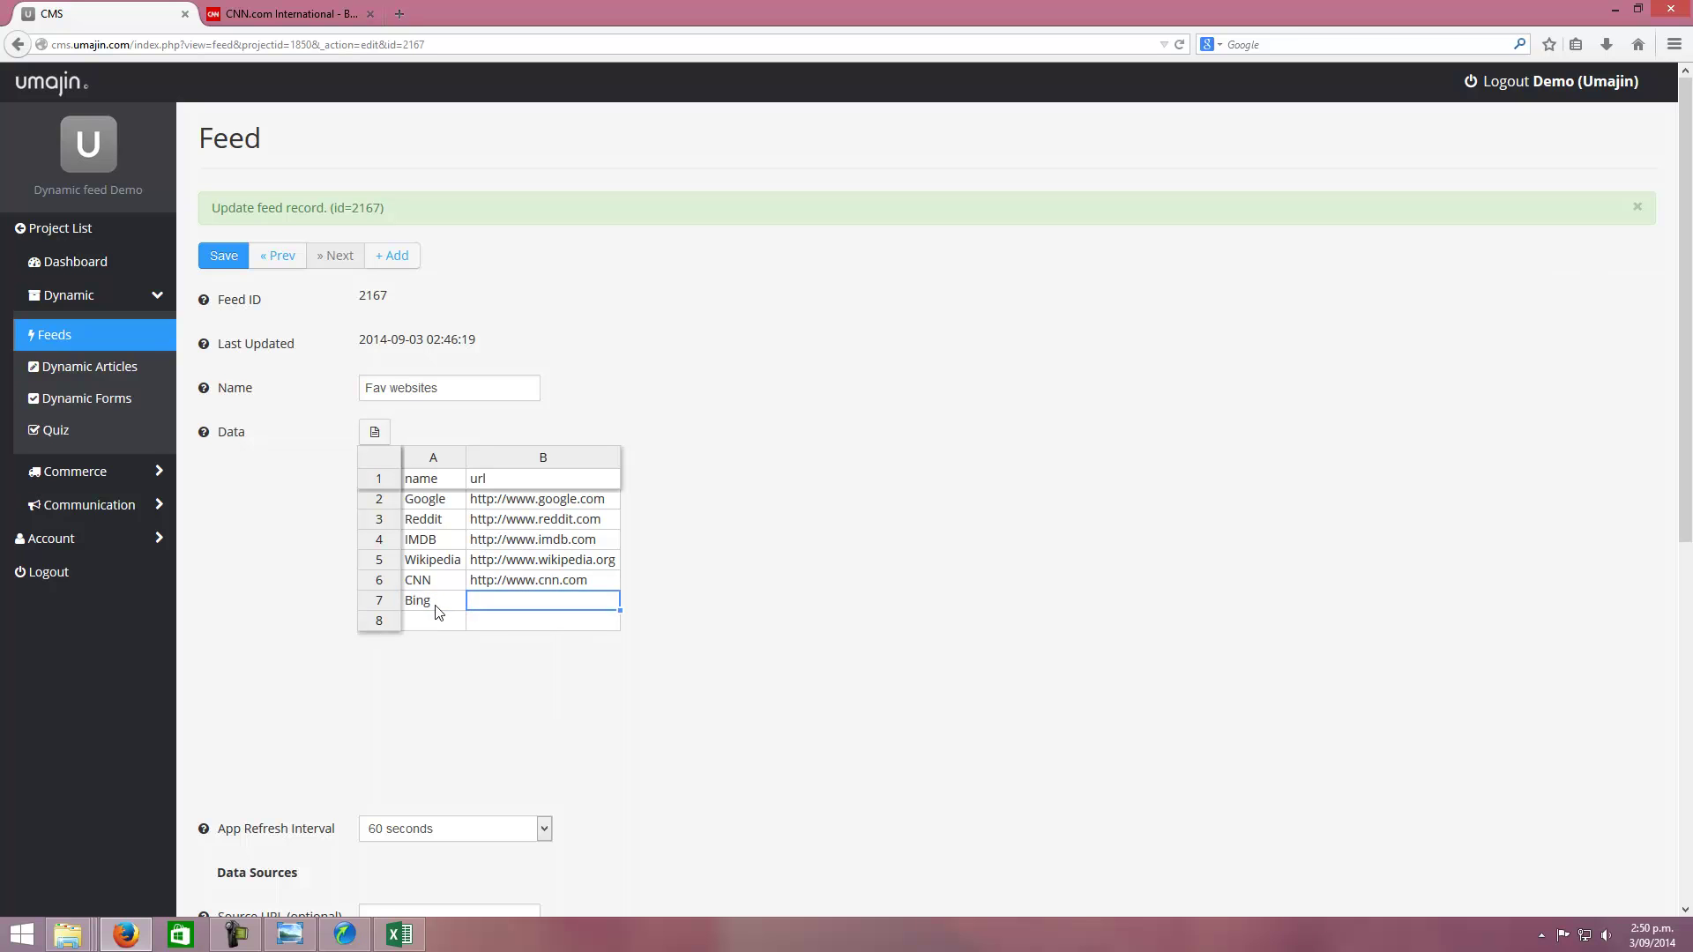
type("http://www.bing.com")
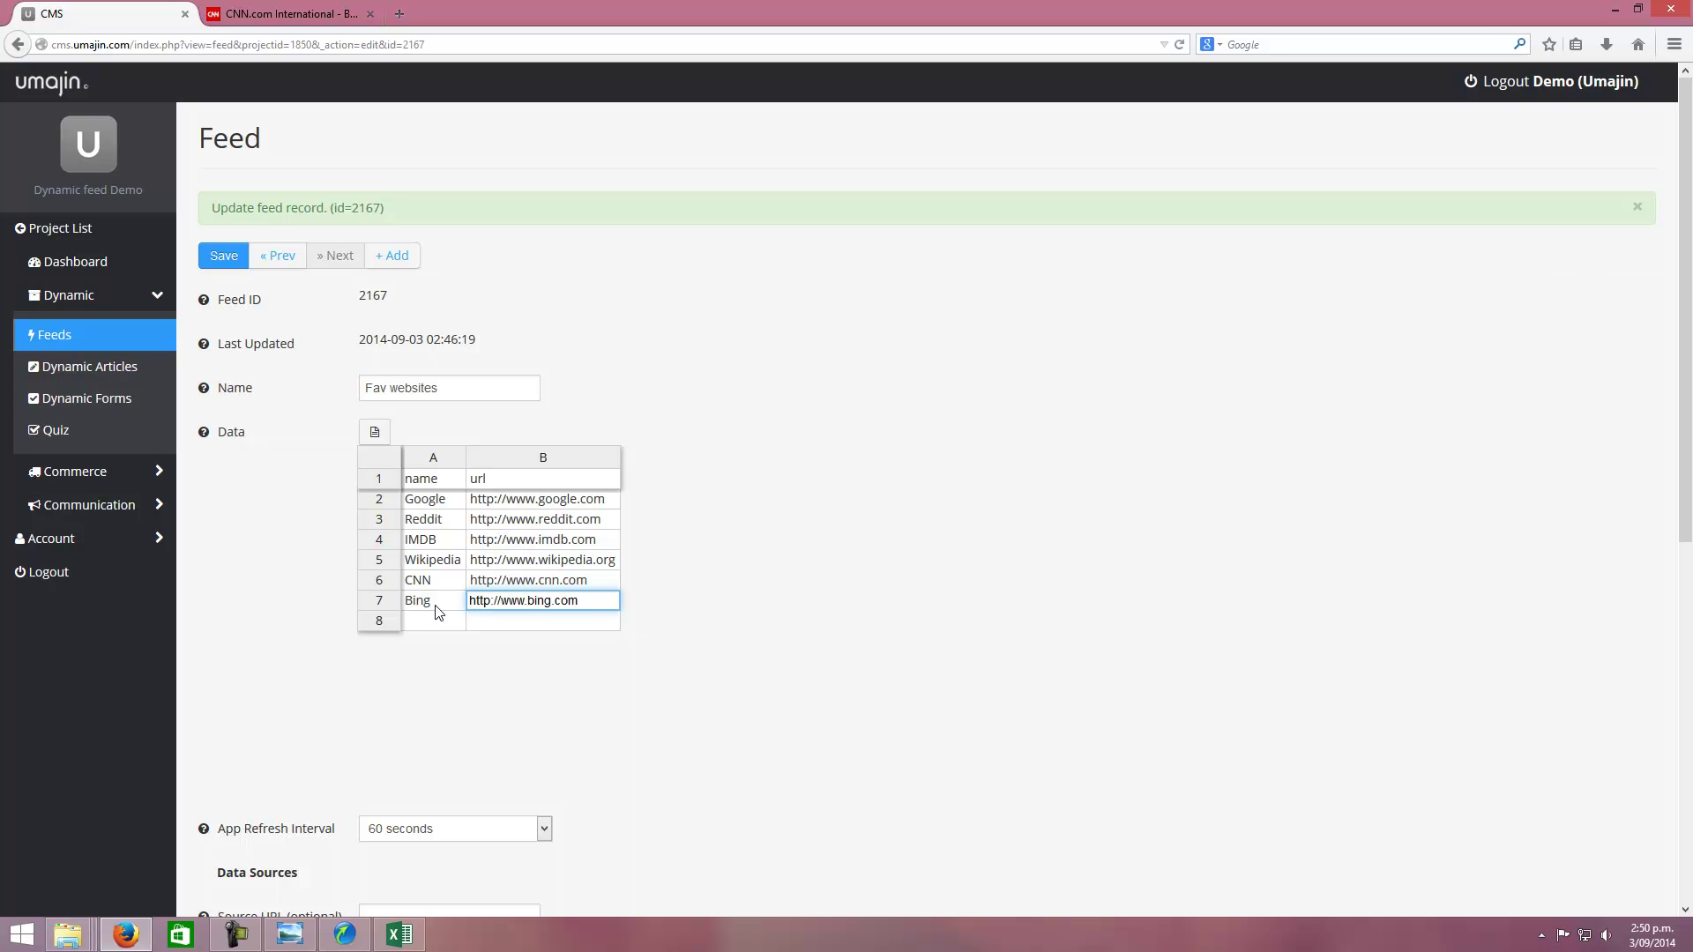
left_click(555, 560)
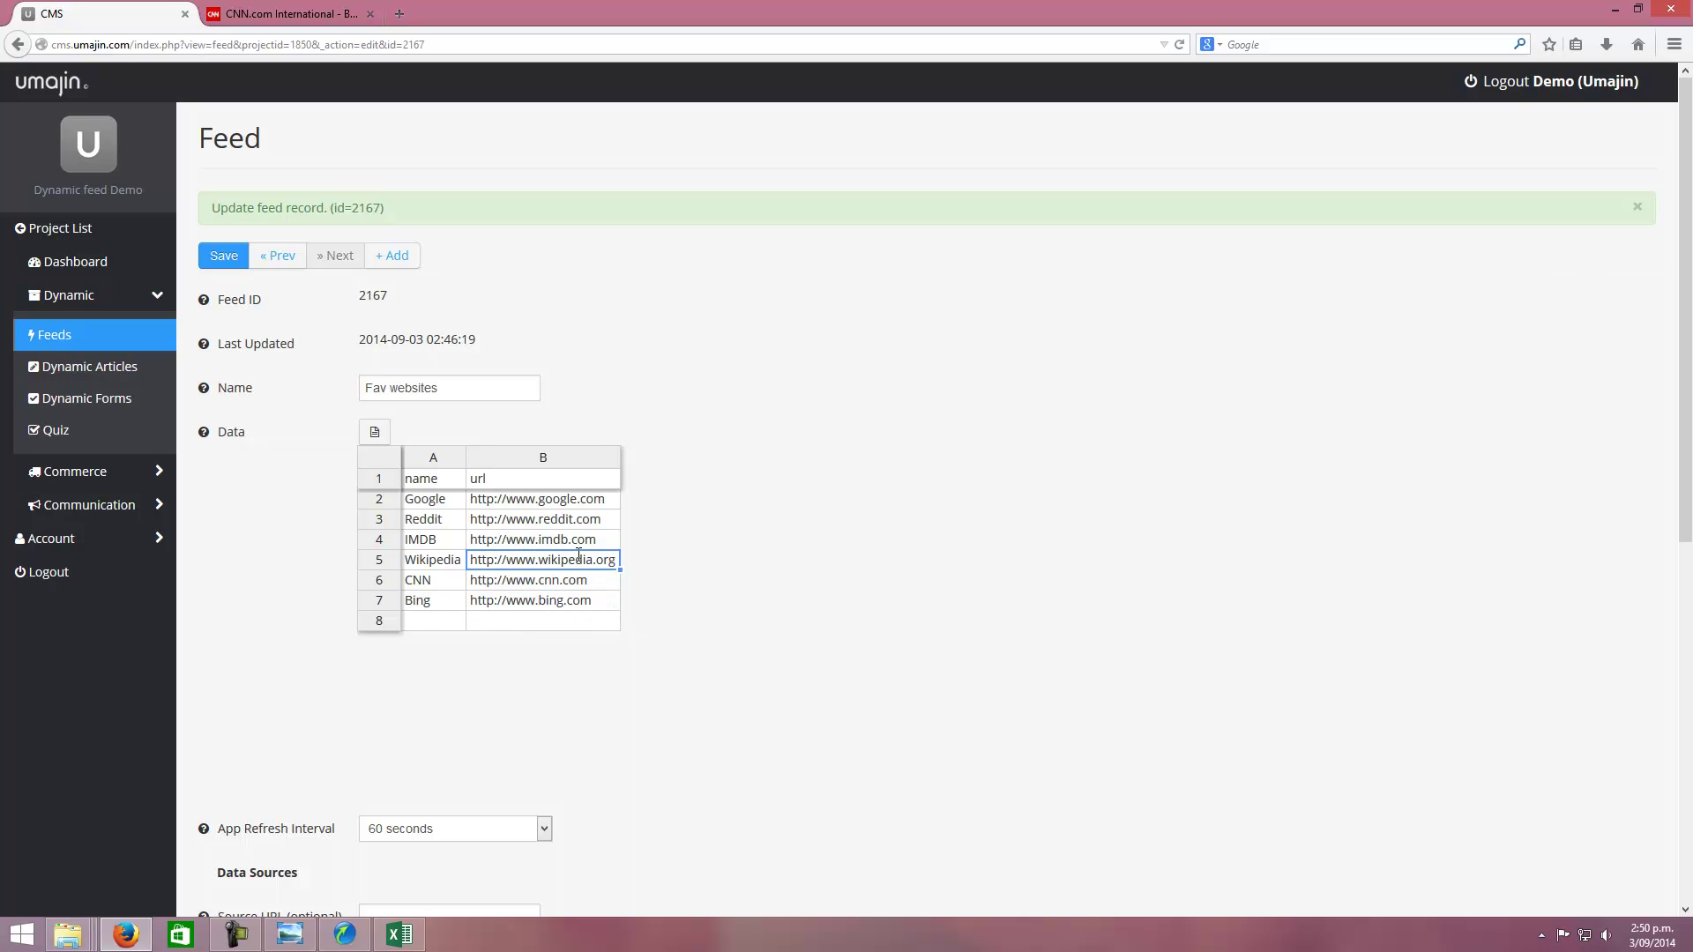
left_click(221, 261)
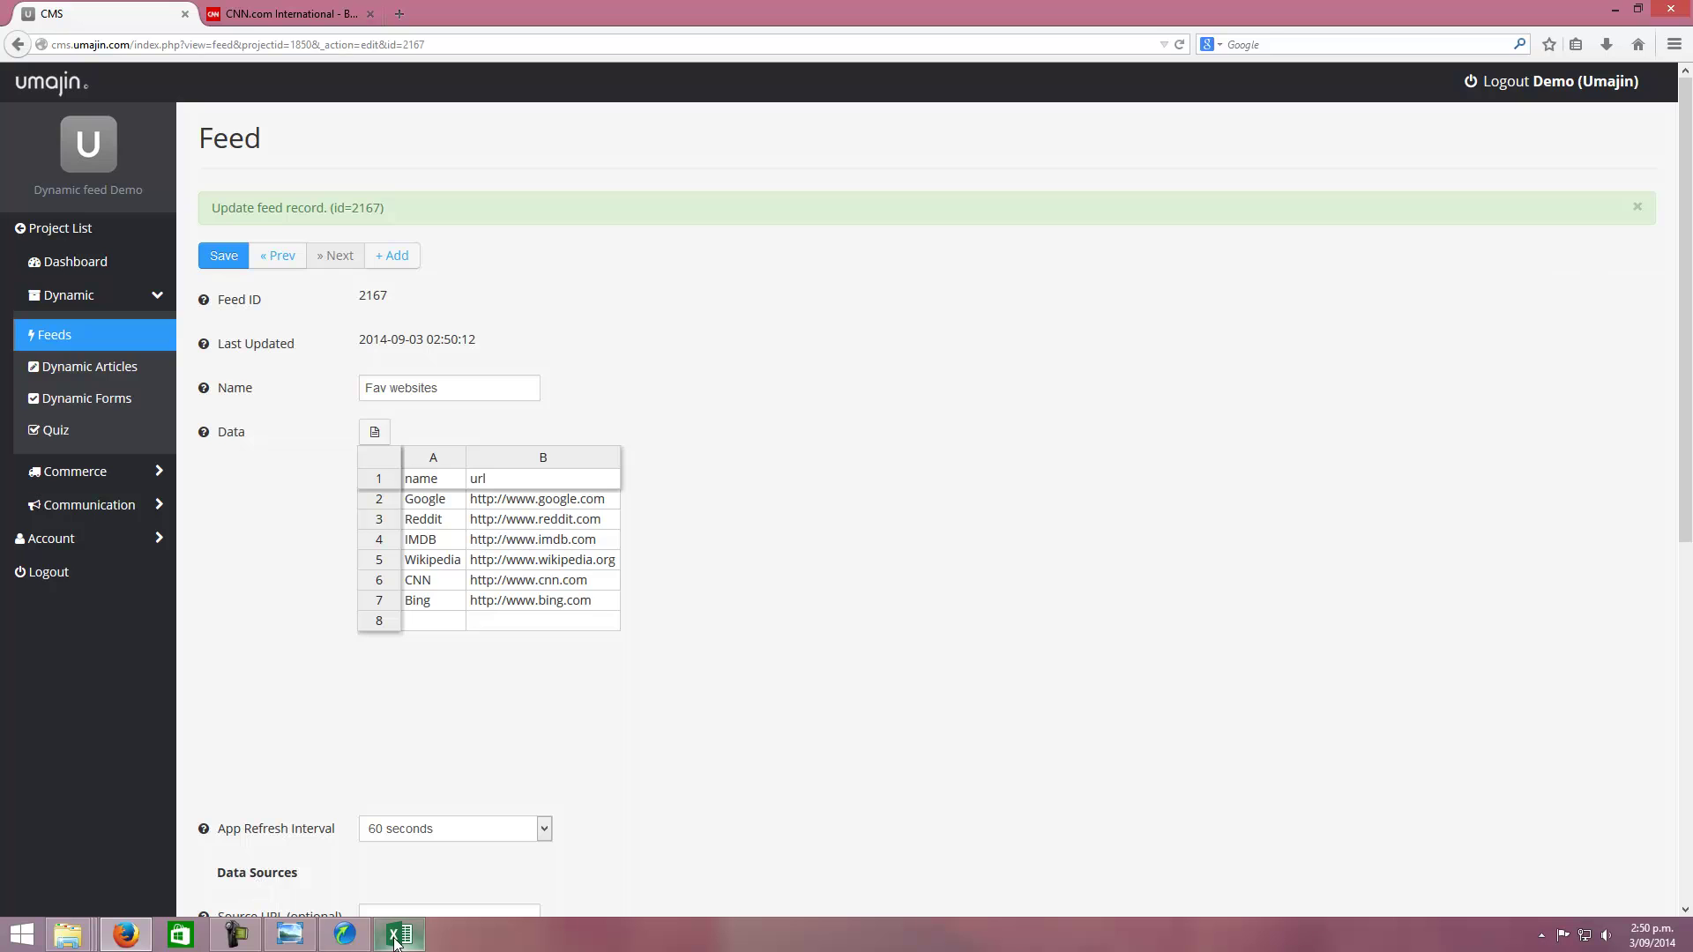
Switch to Umajin Editor, check the updated manual feed list, and show the actions of Feed List 1 on the Facebook page
left_click(344, 935)
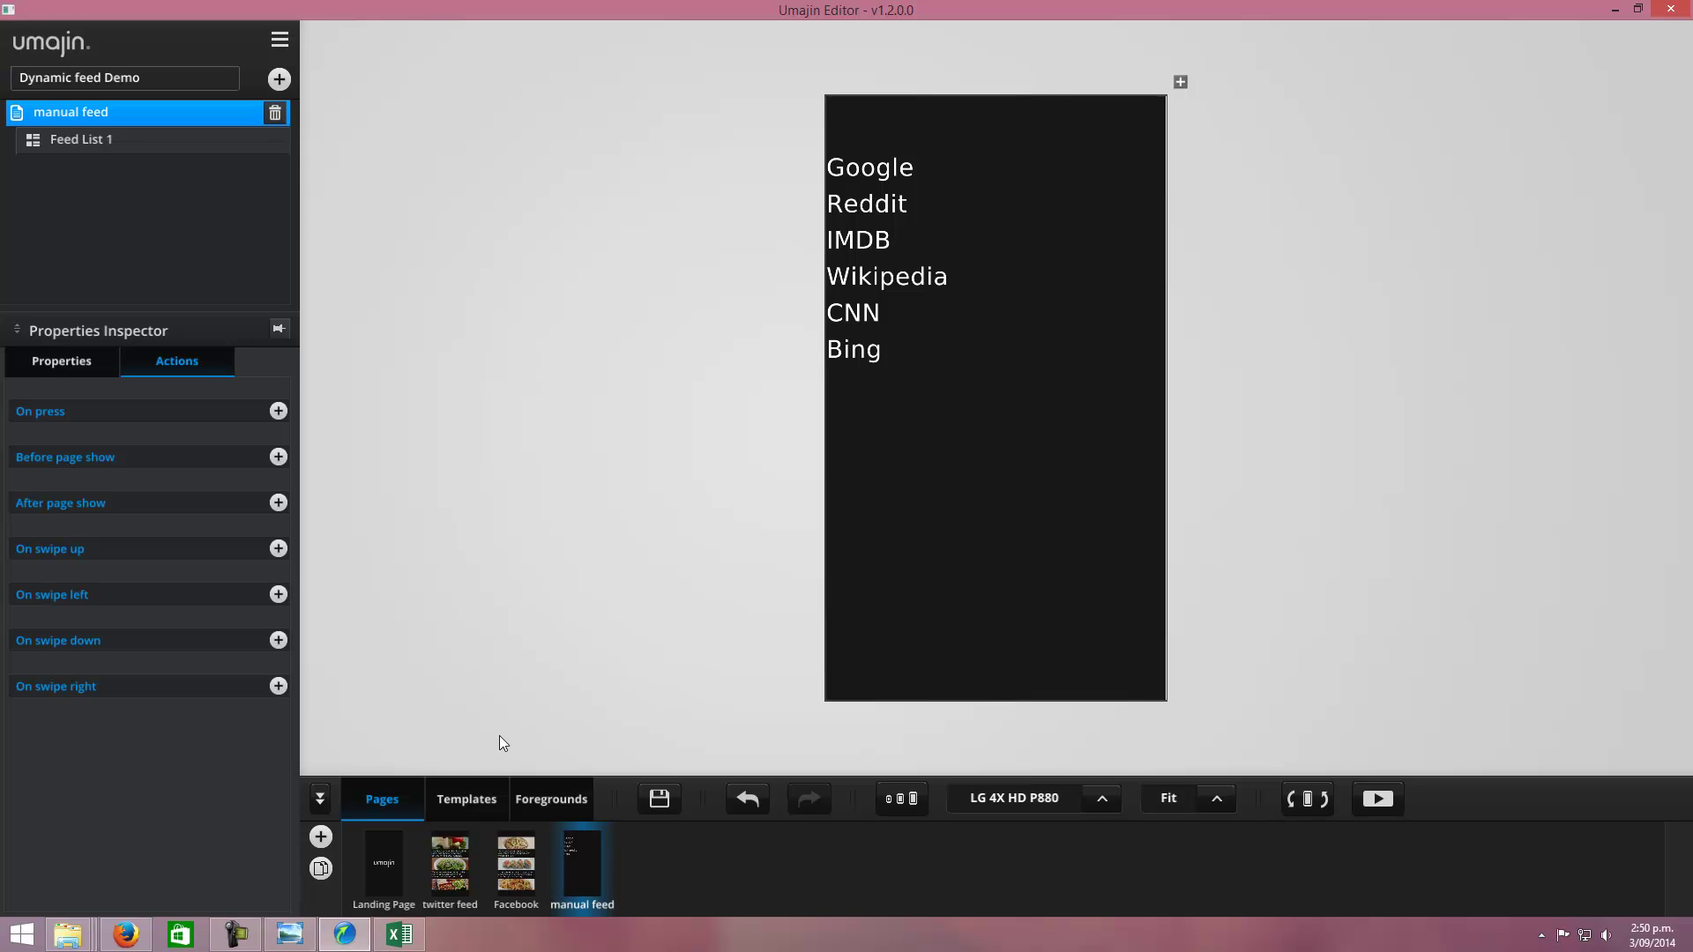
left_click(519, 877)
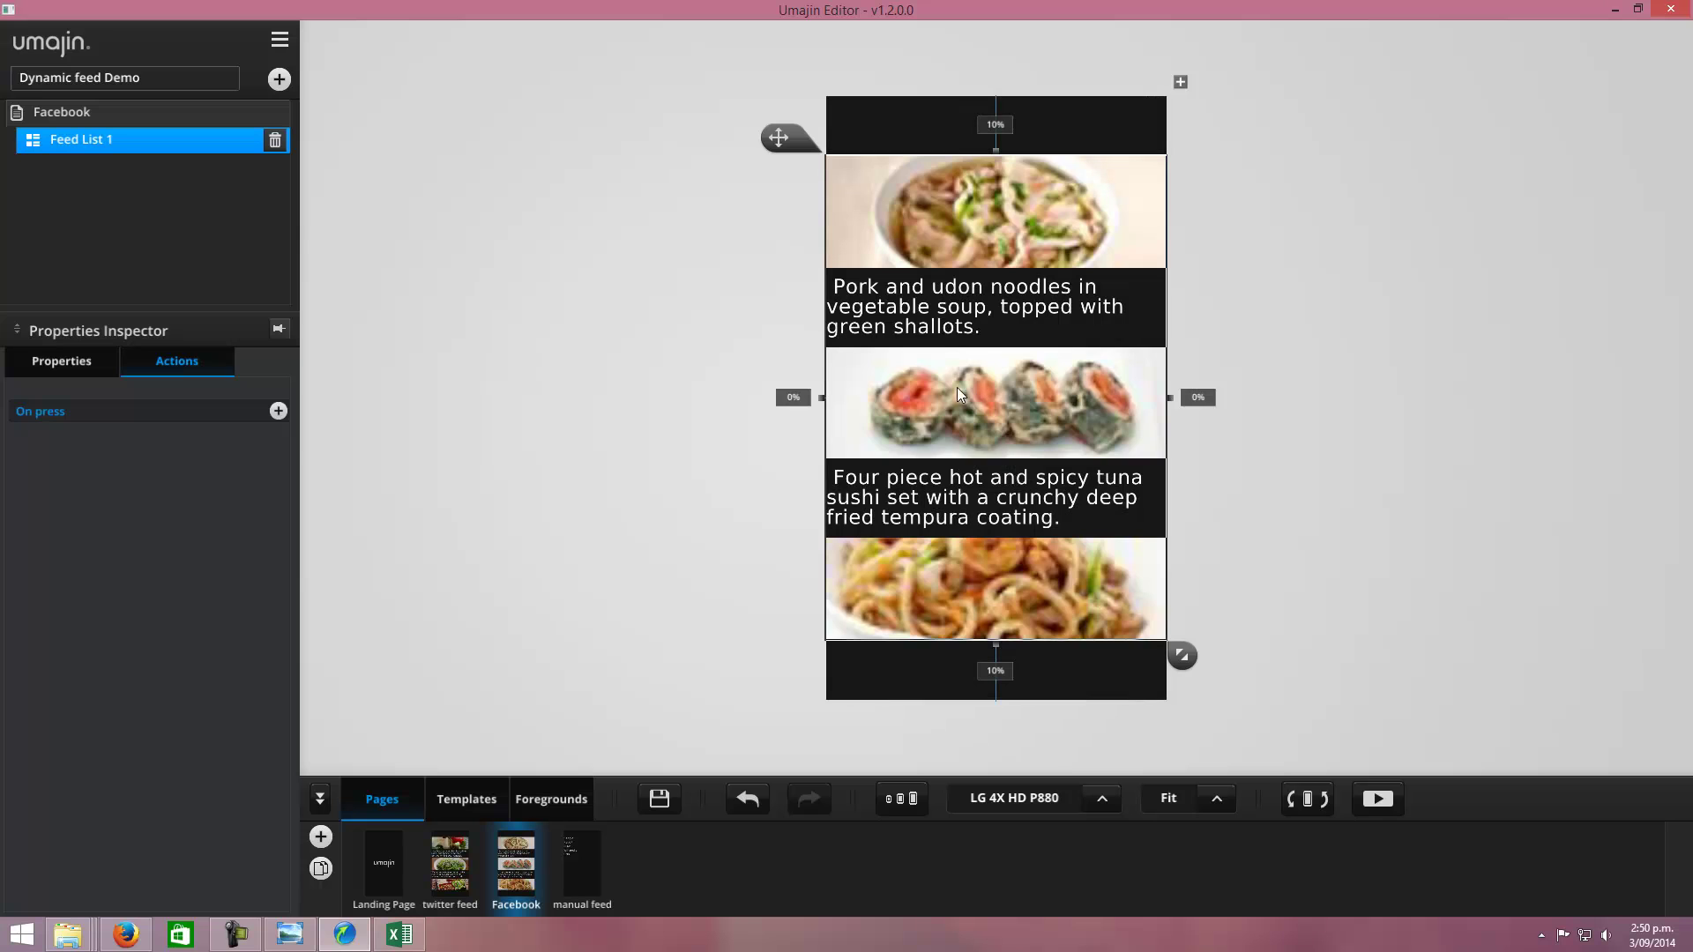
left_click(55, 371)
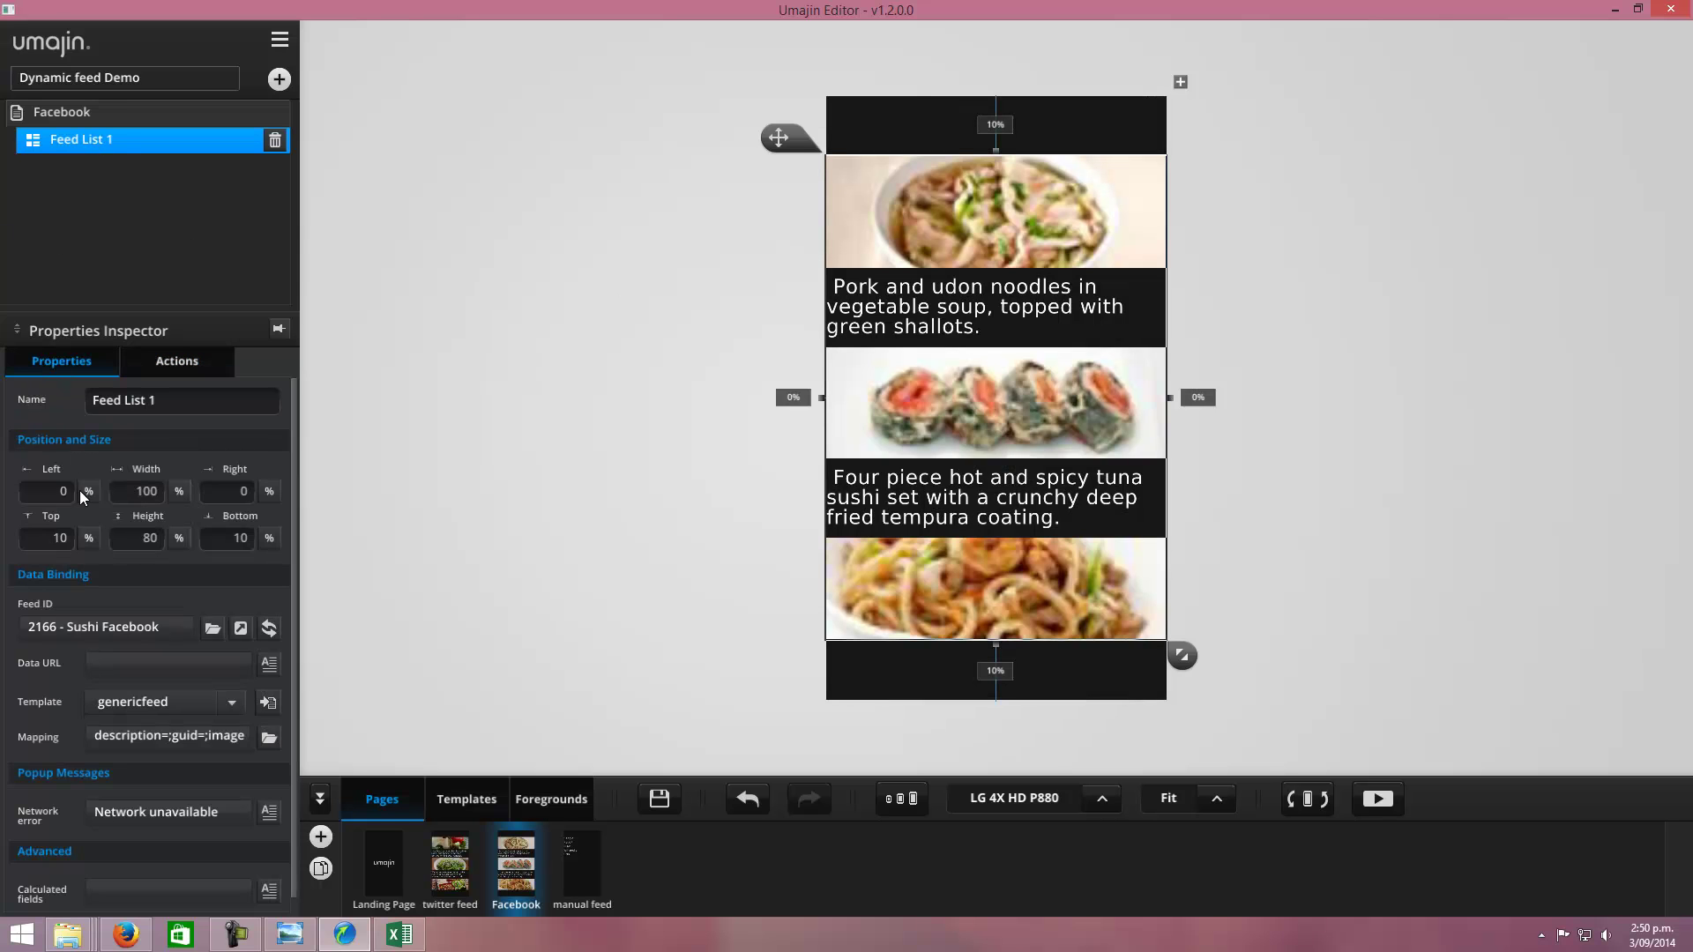
left_click(176, 369)
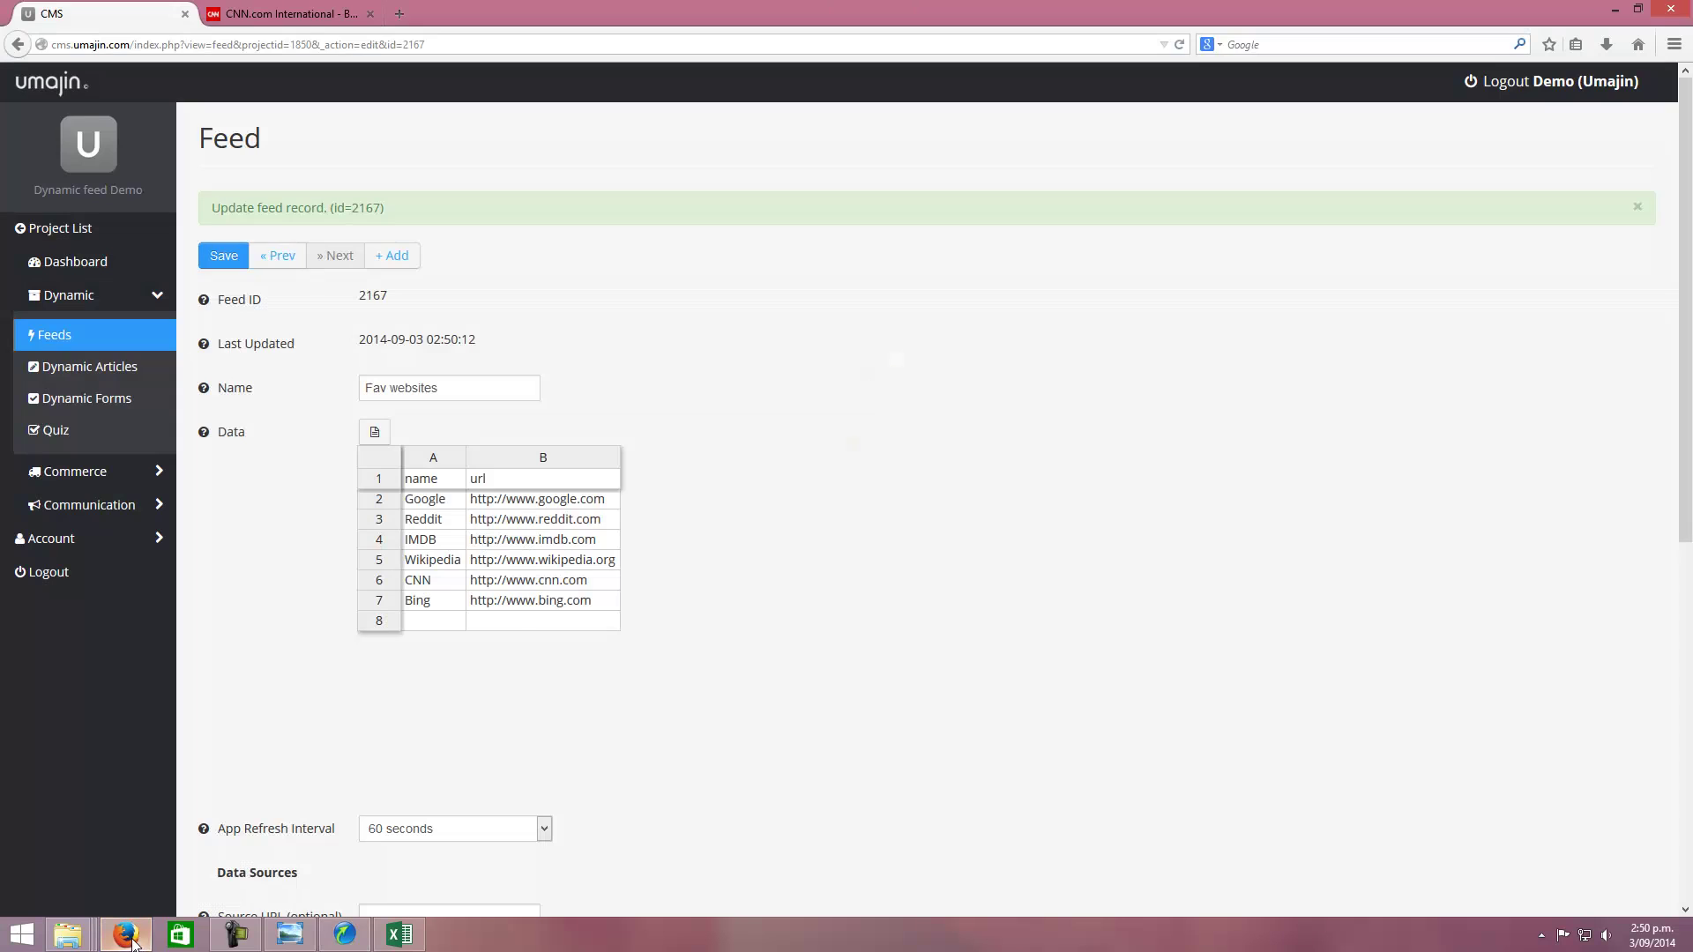
Open the Sushi Facebook feed in the CMS in Firefox and examine its data columns for the field holding the web address
left_click(125, 934)
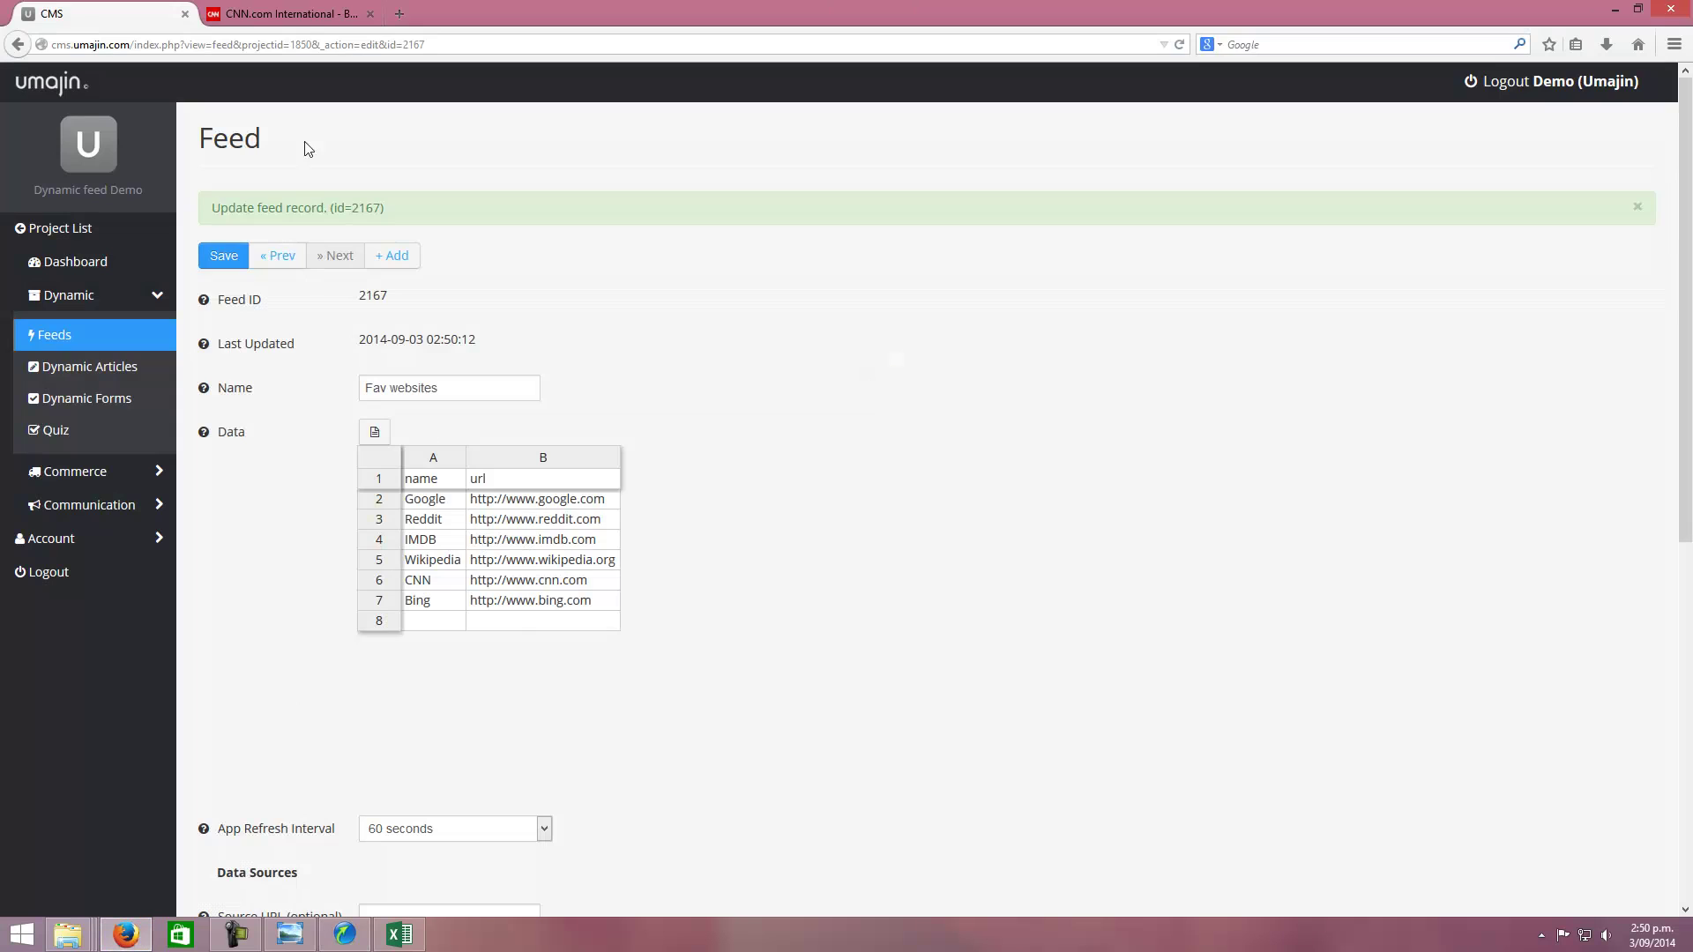
left_click(60, 344)
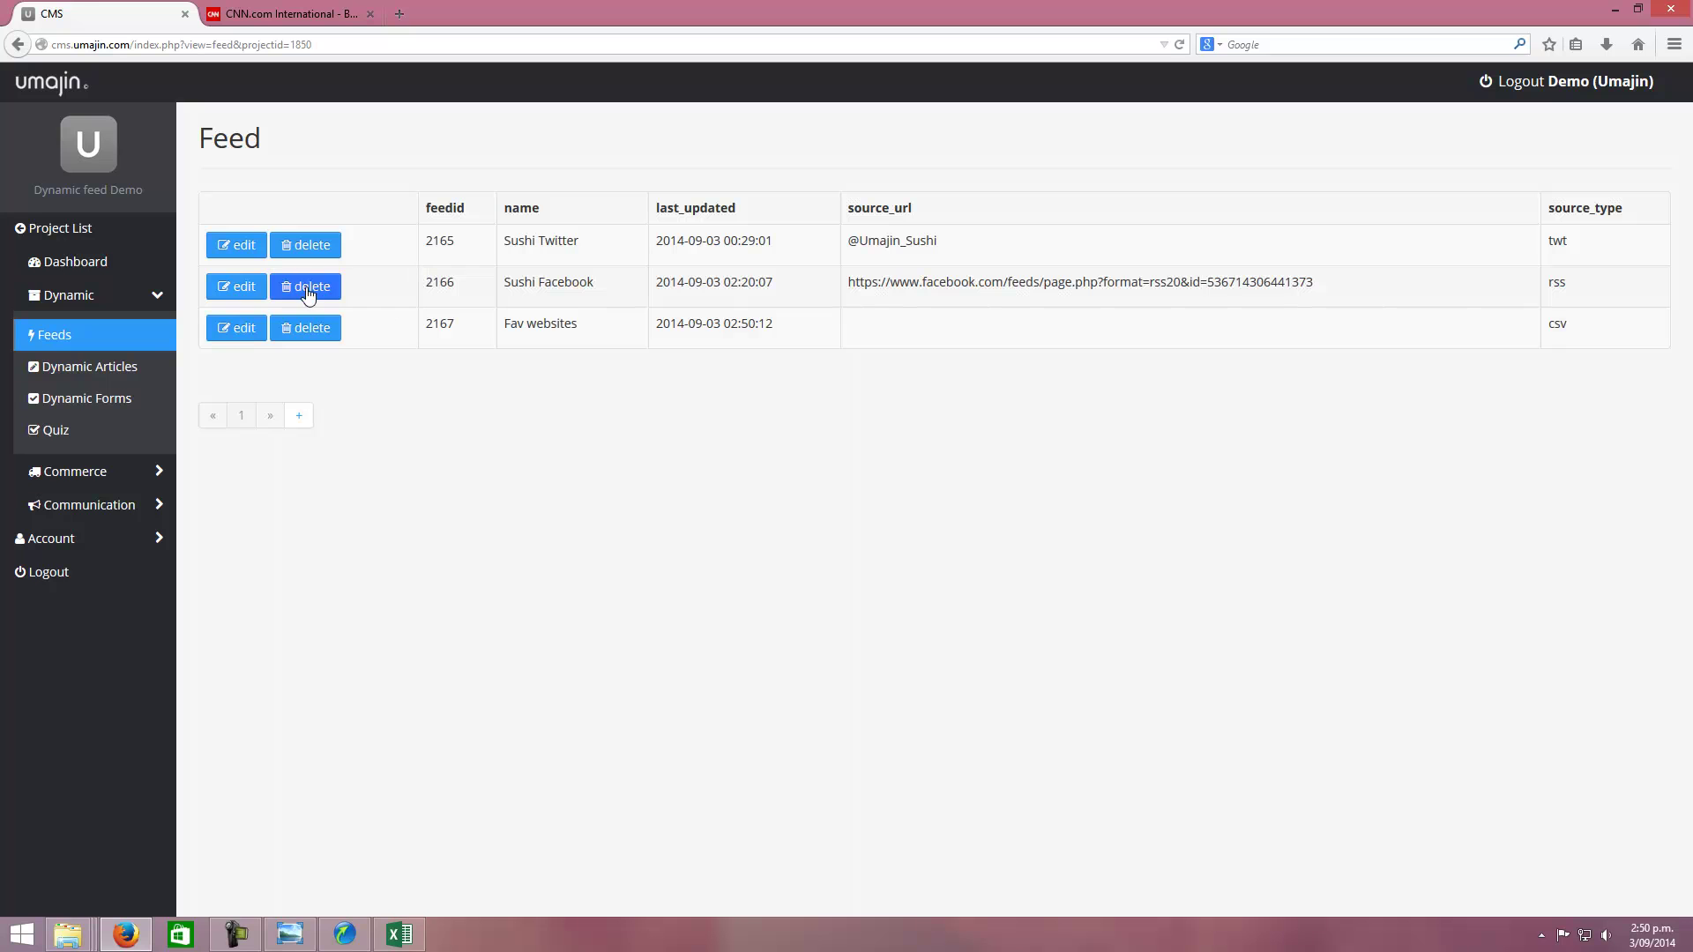
left_click(236, 286)
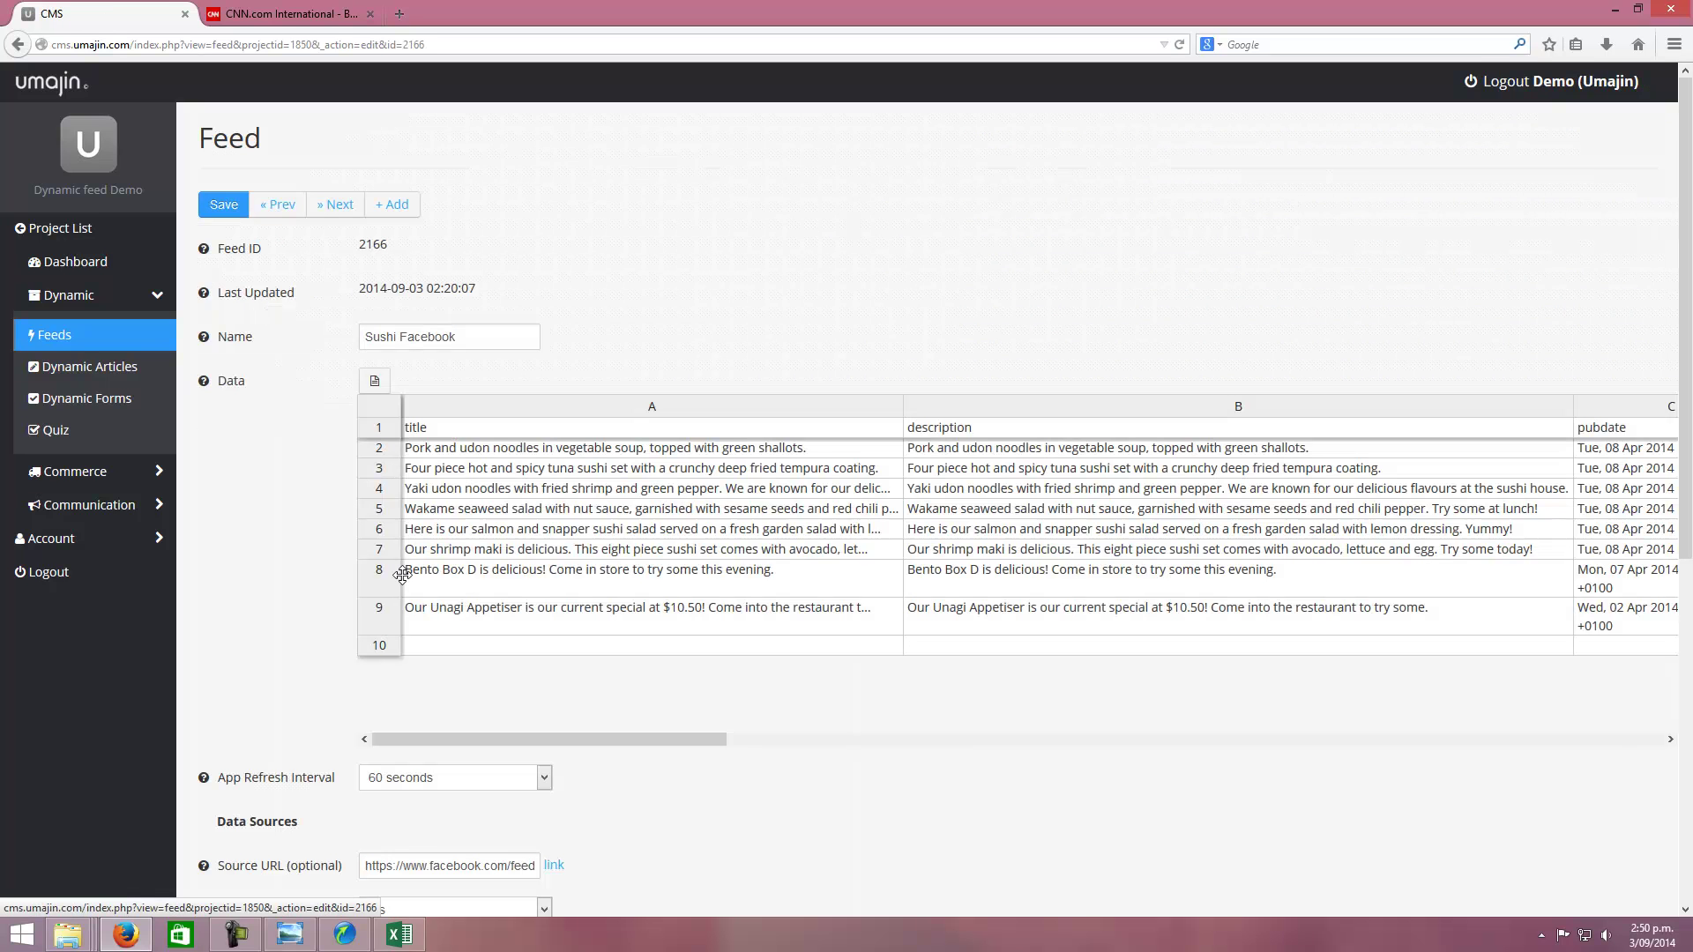
left_click_drag(494, 743, 1008, 754)
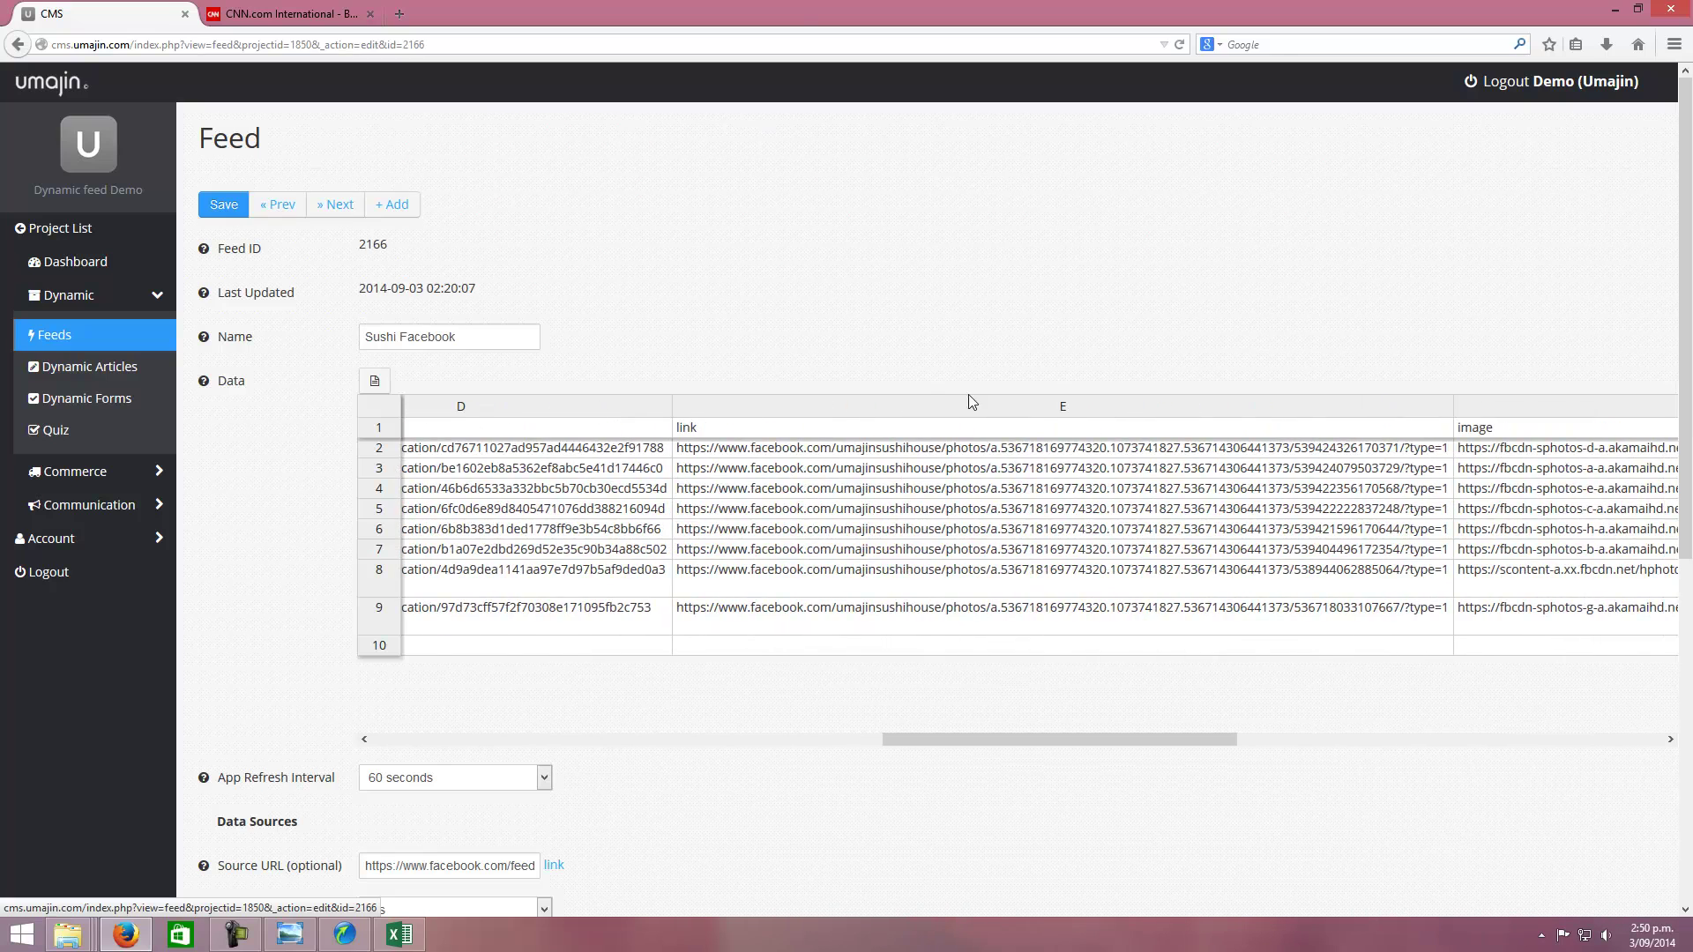
In Umajin Editor, add a Show web page action with URL [link] to the Facebook feed list's On press event
left_click(343, 942)
left_click(278, 412)
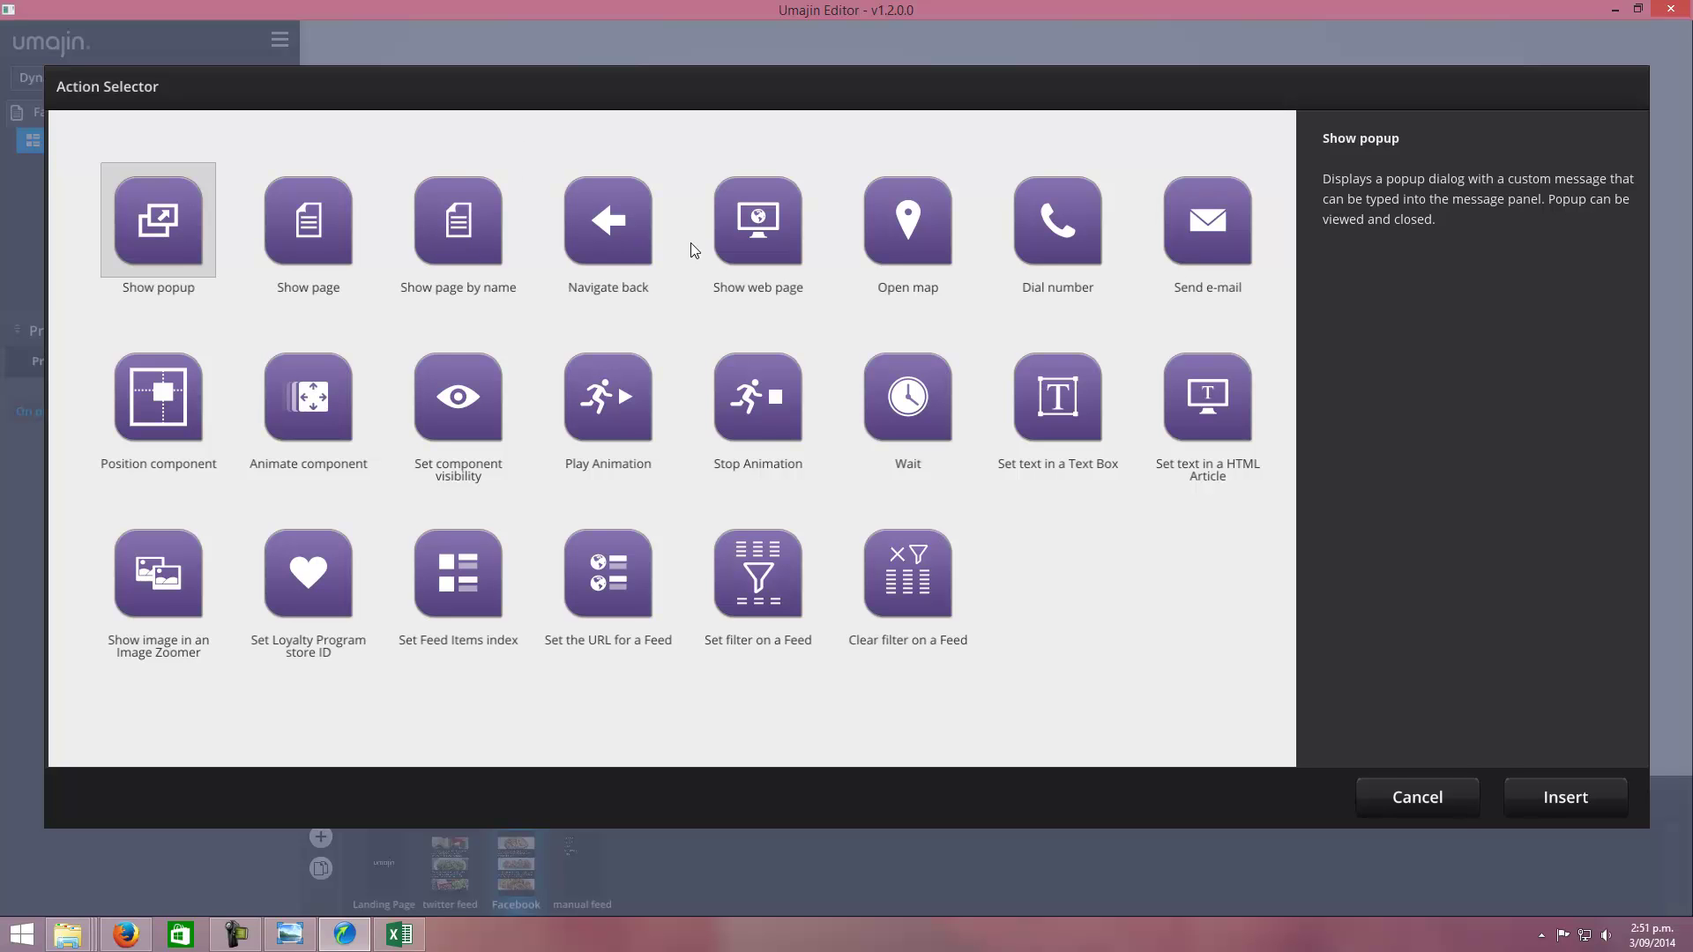
left_click(712, 246)
left_click(1563, 798)
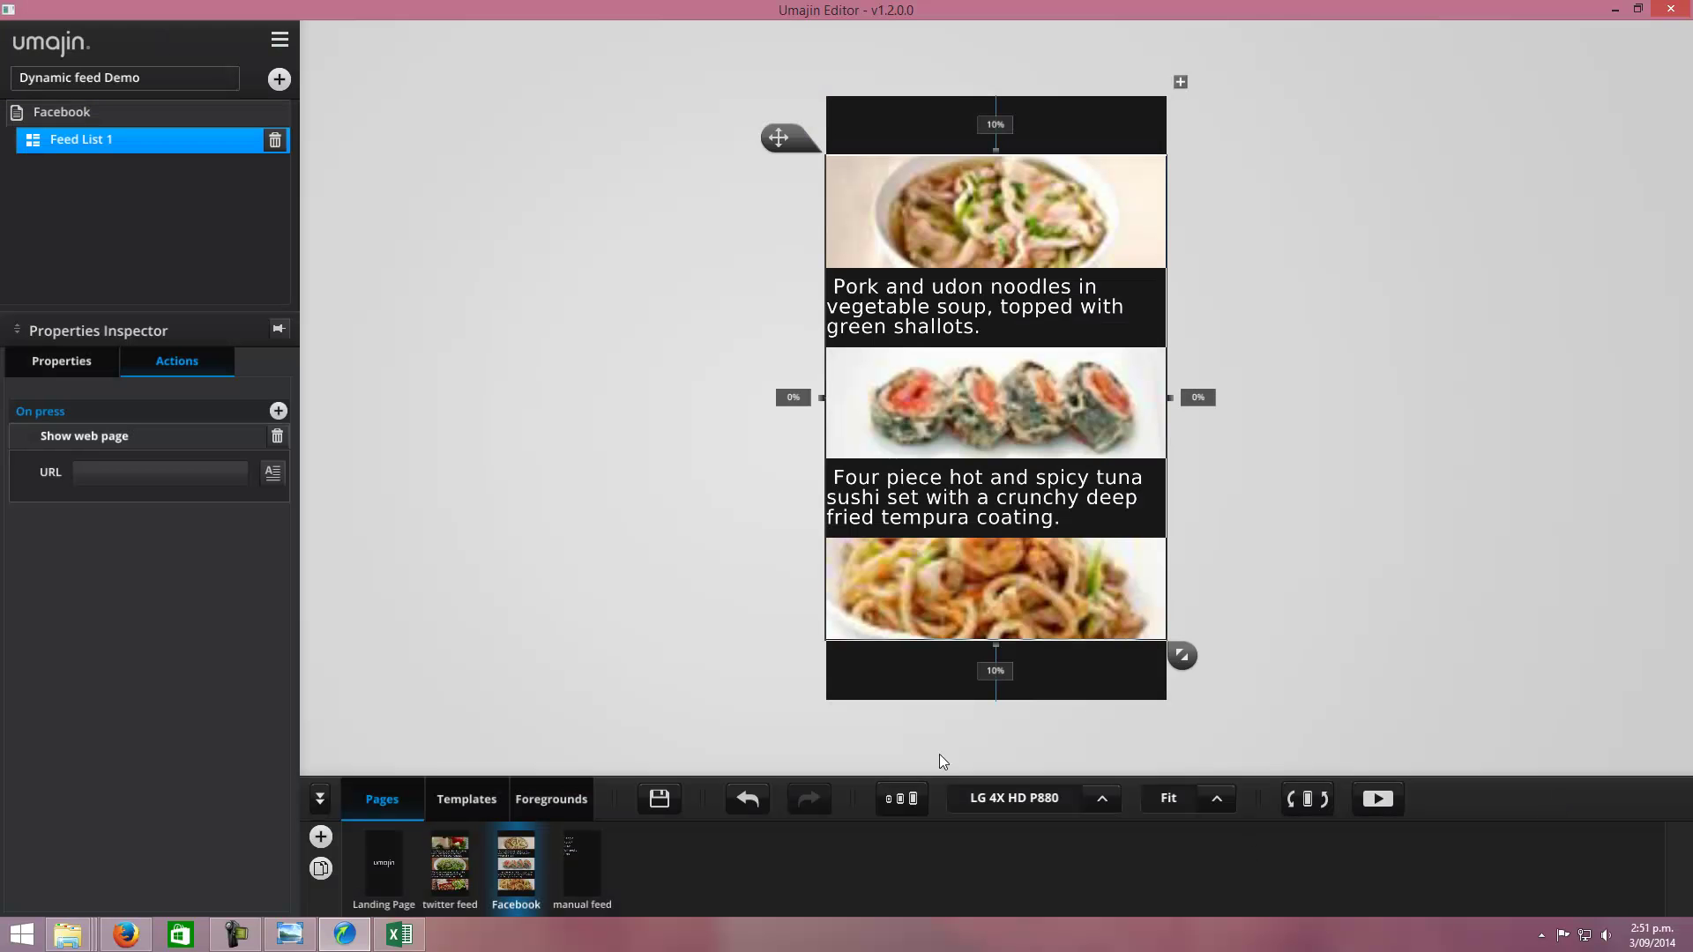
left_click(191, 478)
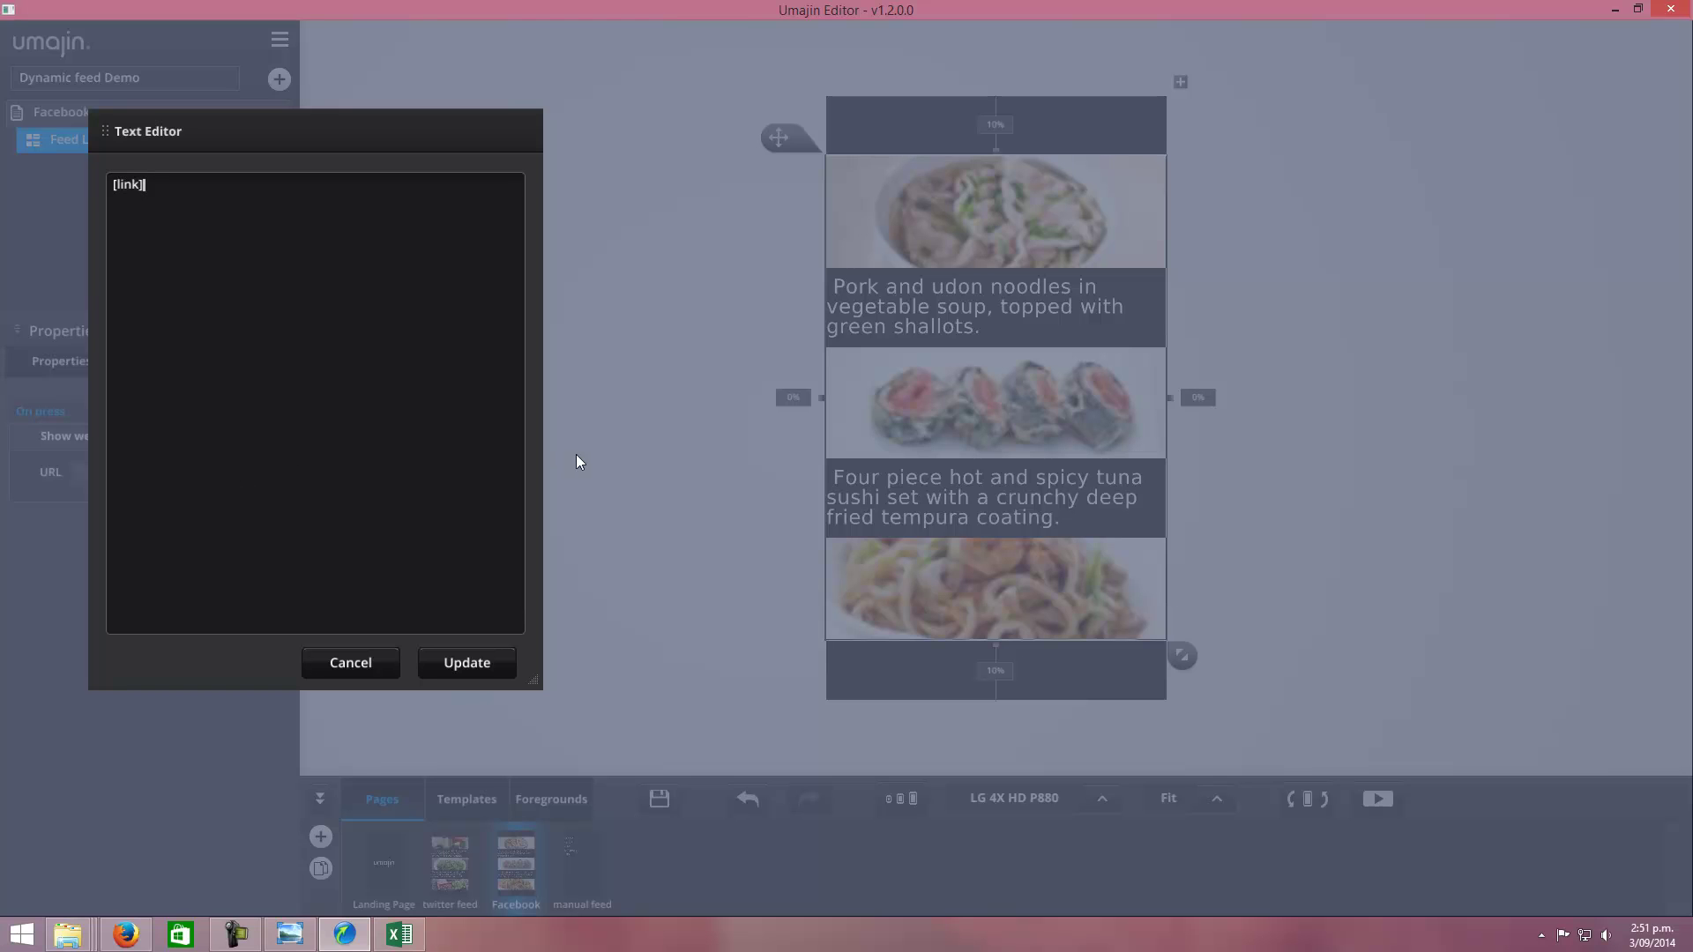
left_click(461, 665)
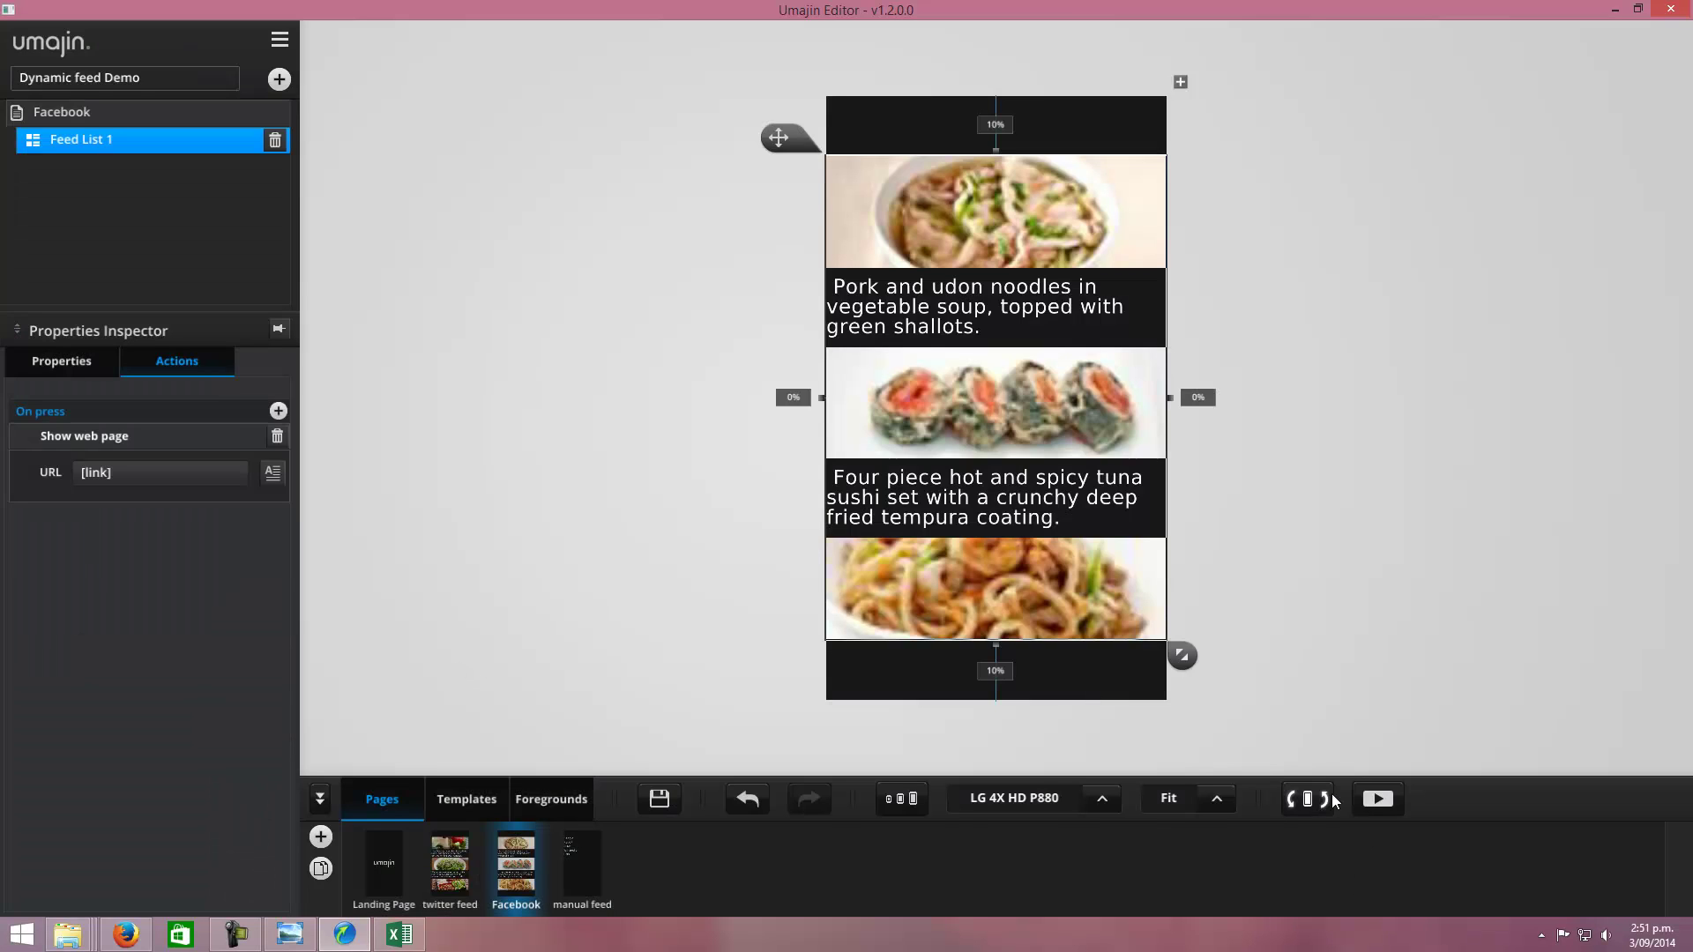
Preview the Facebook page and test the web link of the spicy tuna sushi item
left_click(1378, 799)
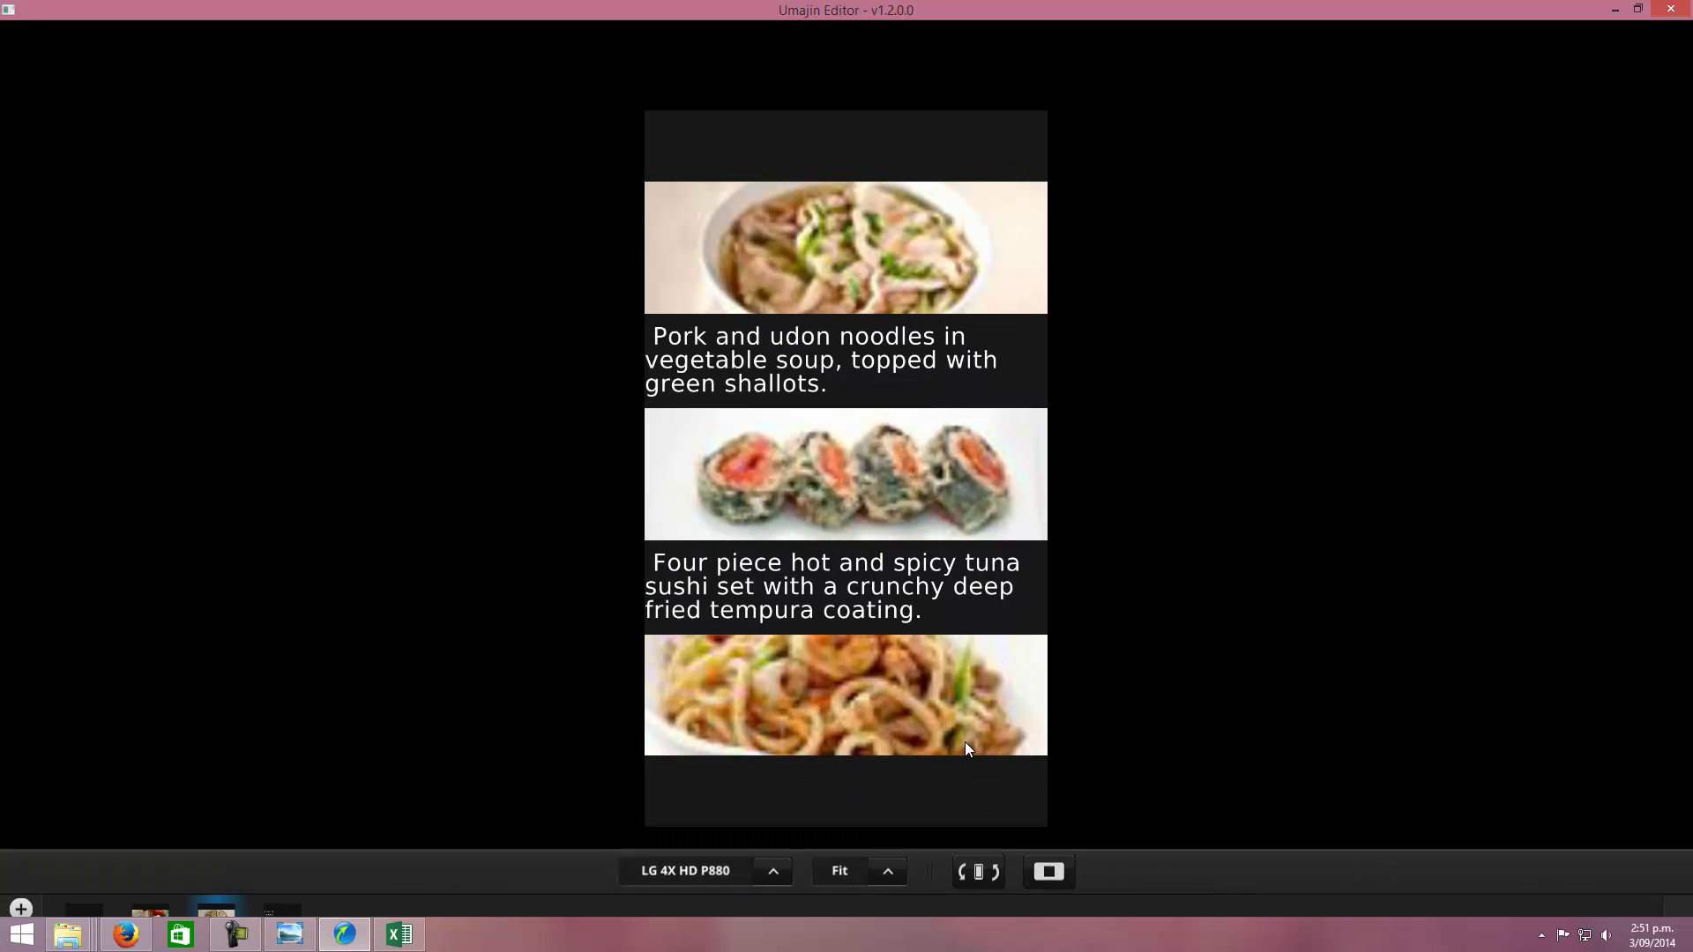
left_click(795, 476)
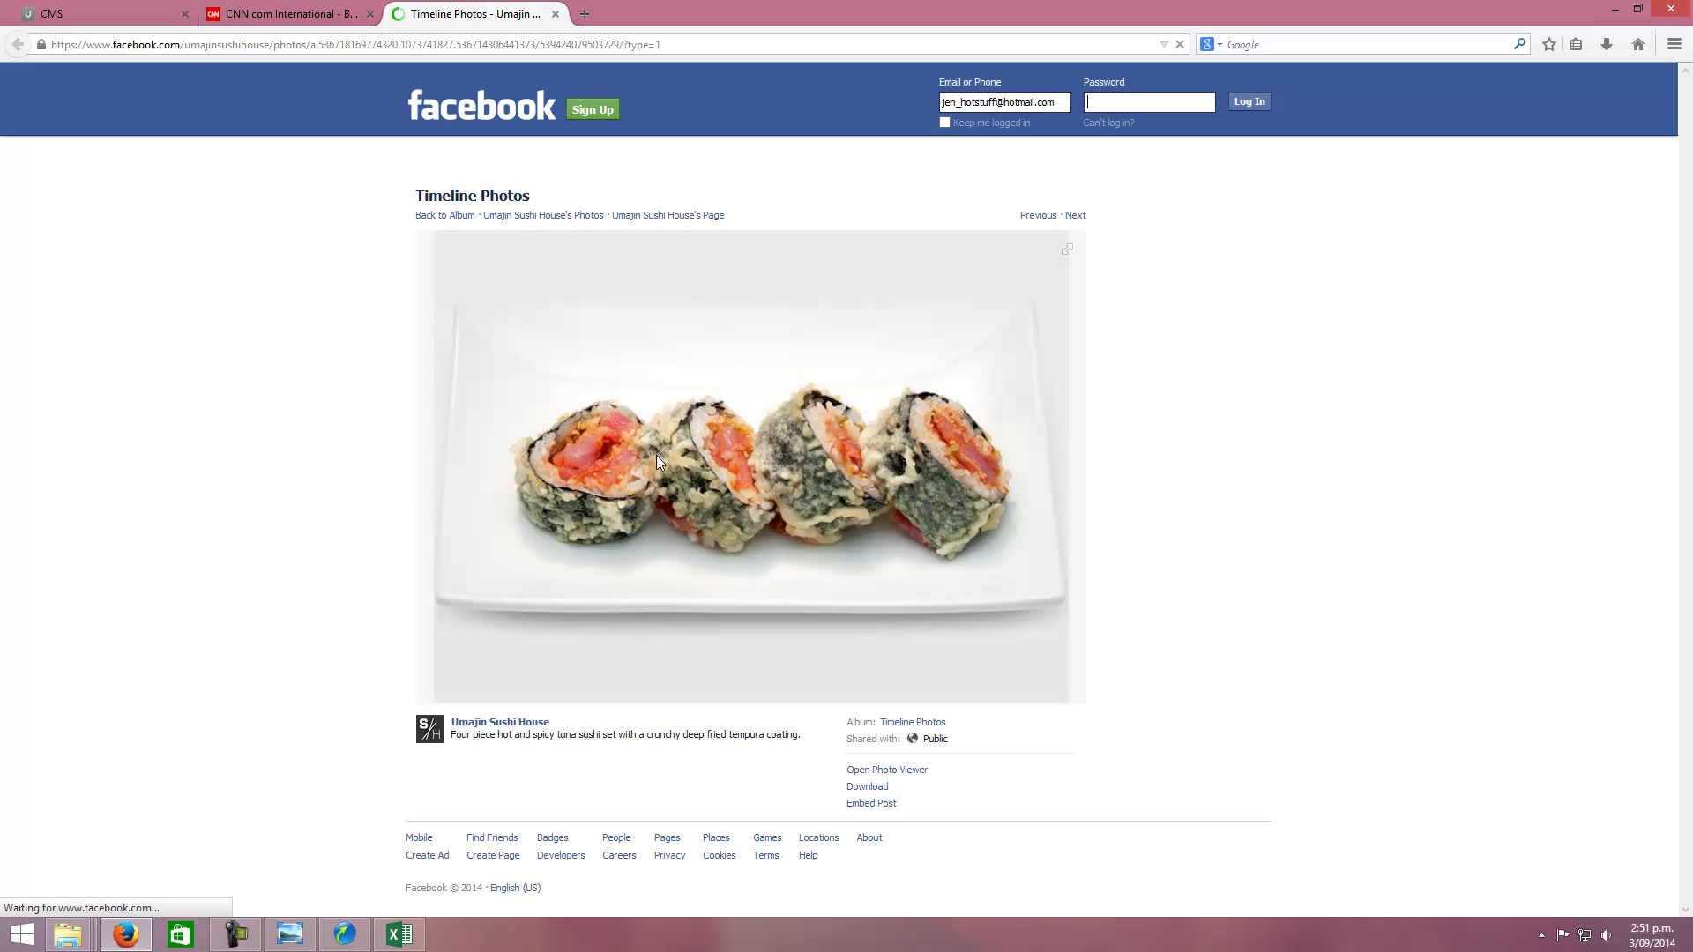